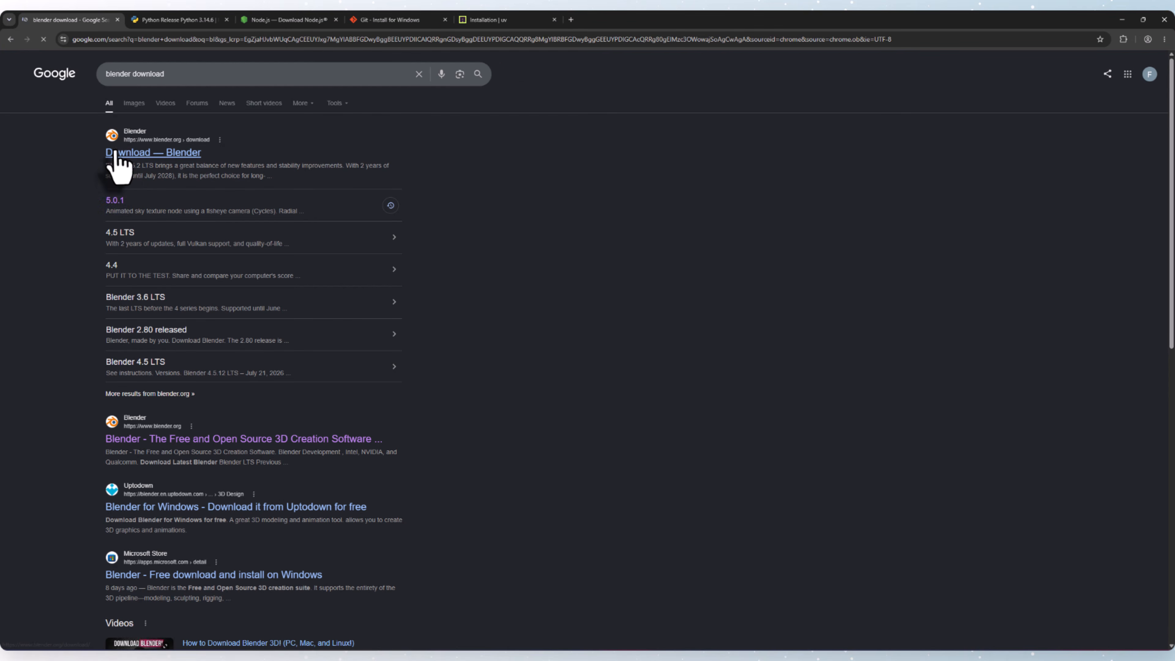
# - Open the Blender download page and review the Python 3.14.6 release page down to its installer files
pyautogui.click(111, 153)
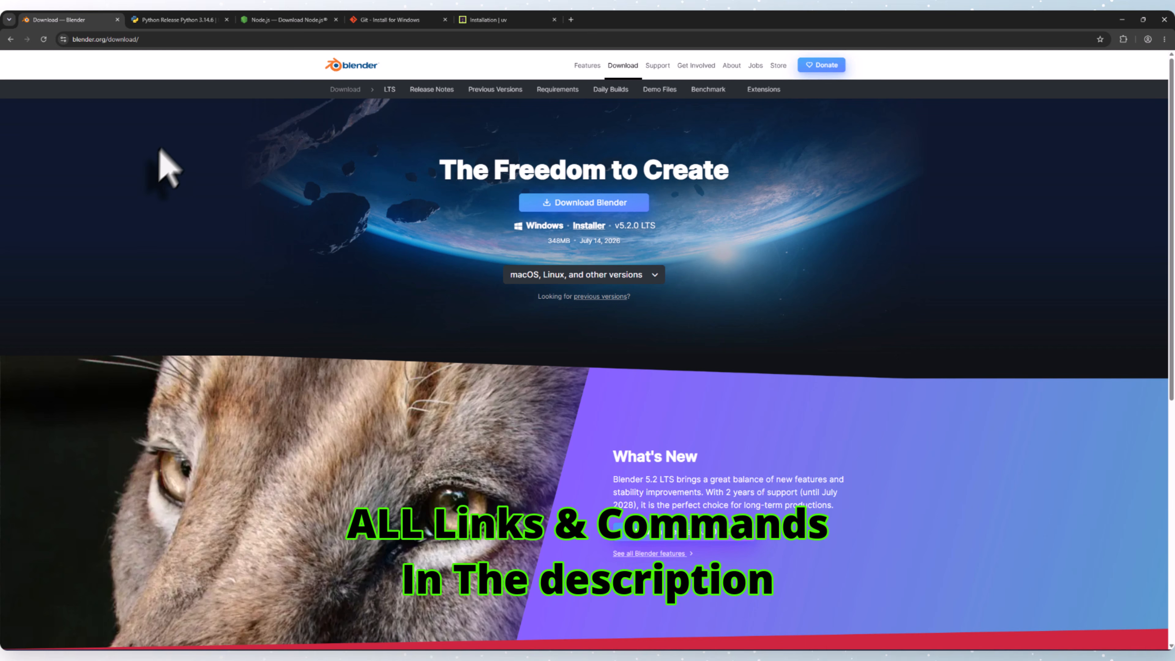
pyautogui.click(185, 20)
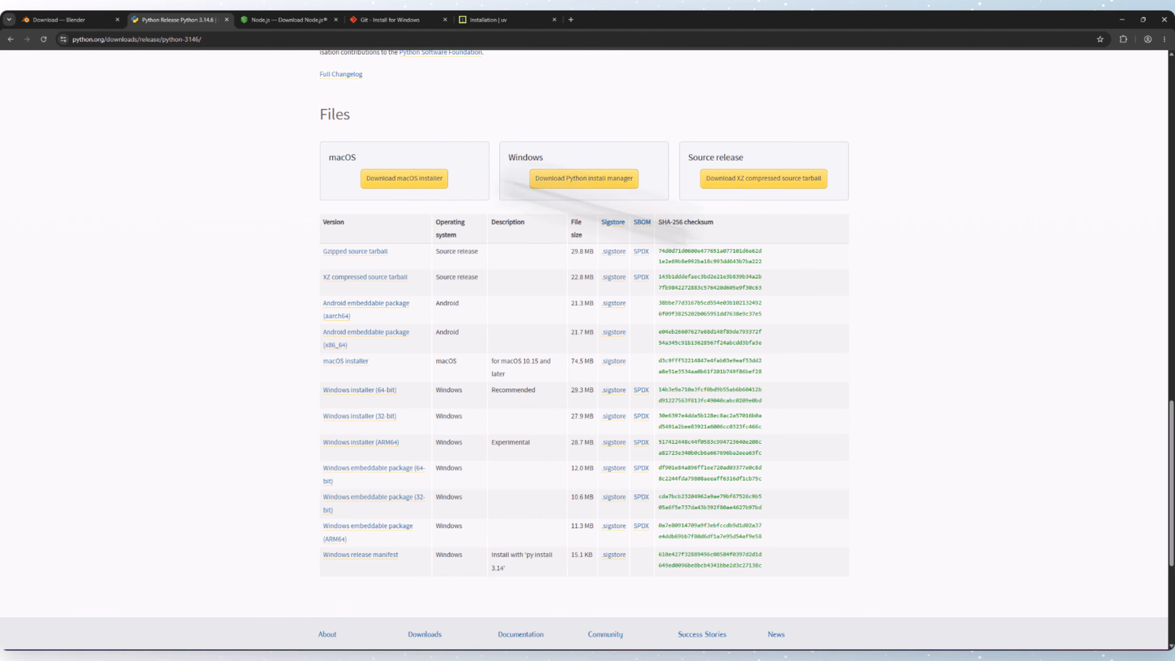
pyautogui.moveTo(1171, 484); pyautogui.dragTo(1171, 37)
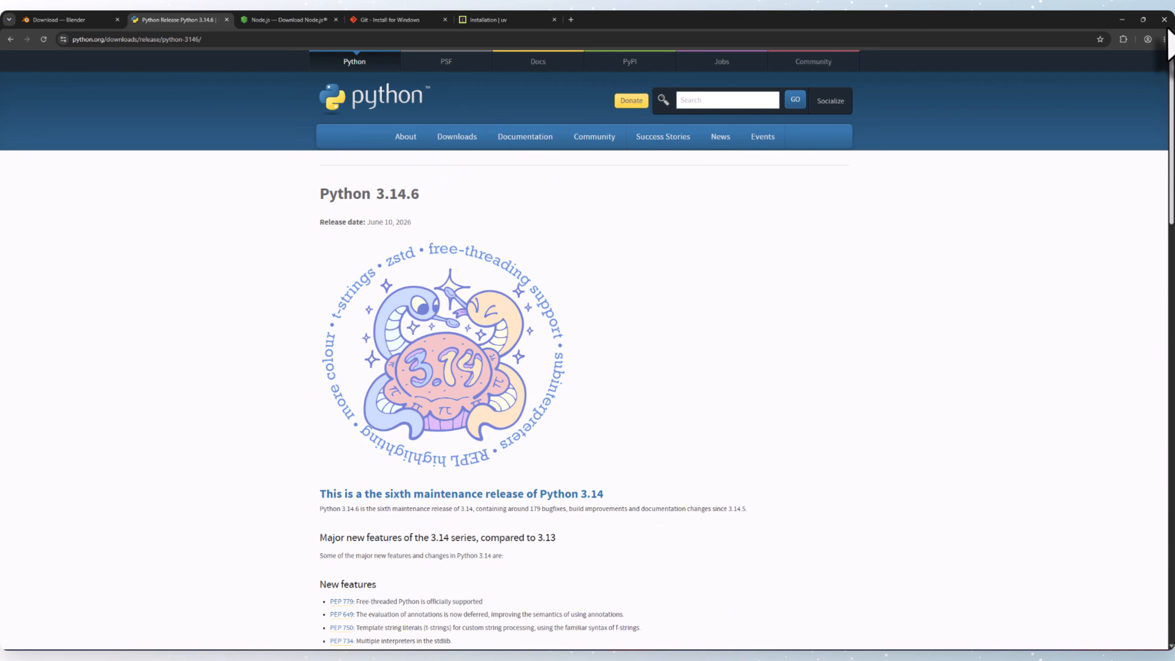
pyautogui.tripleClick(458, 223)
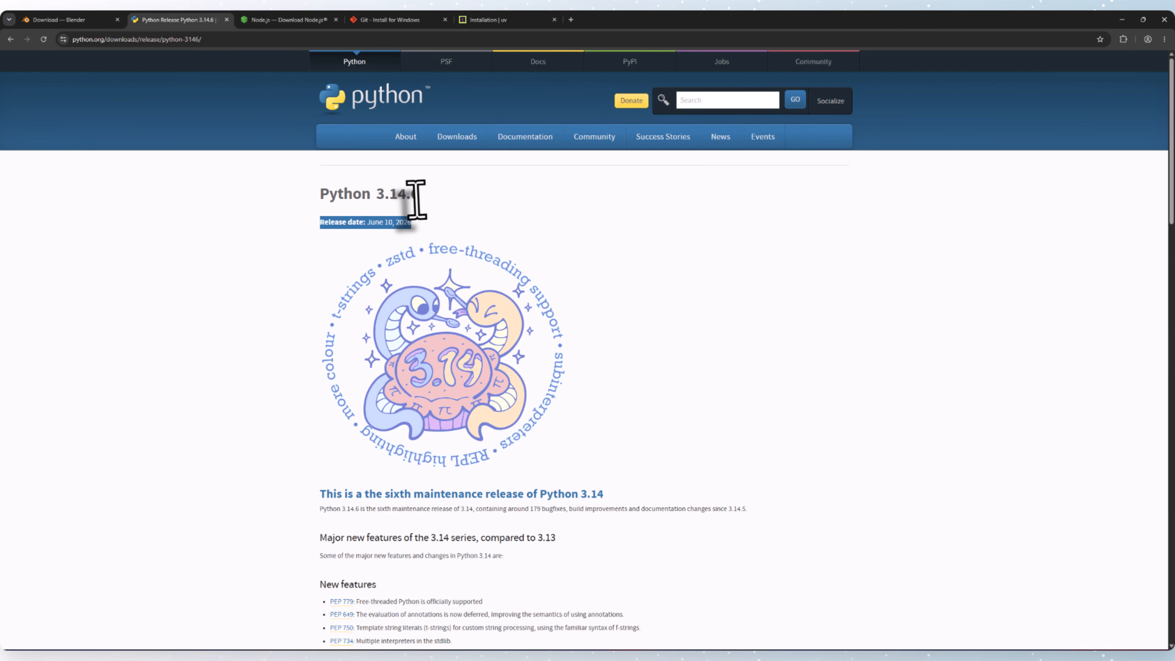
pyautogui.moveTo(353, 193); pyautogui.dragTo(480, 211)
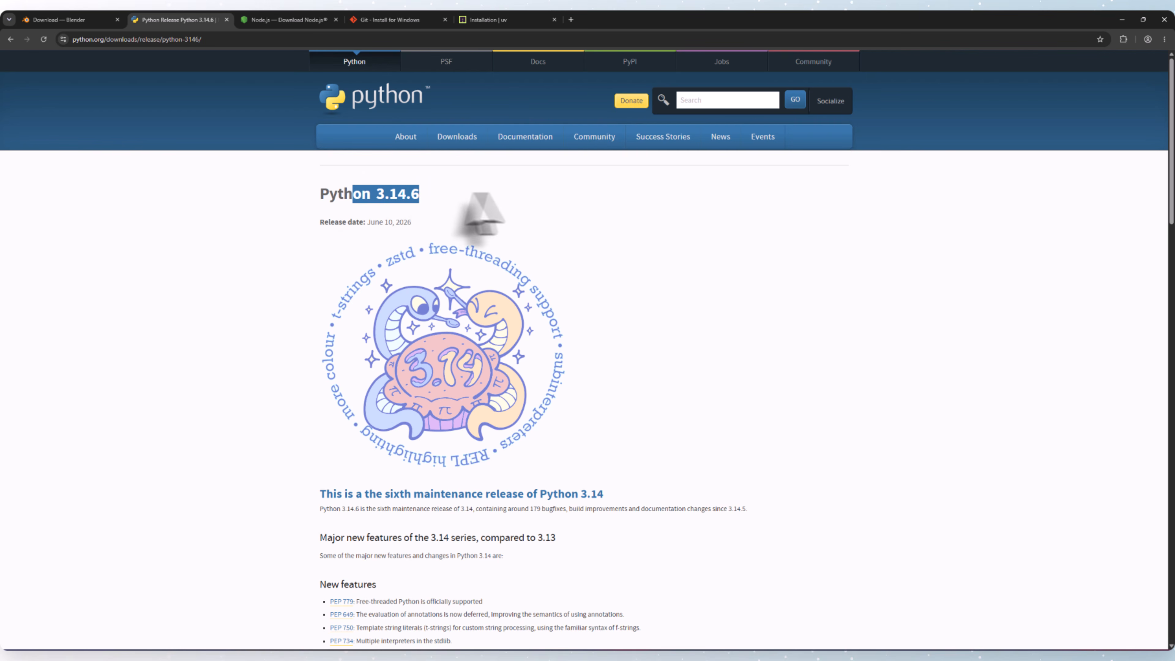
pyautogui.moveTo(1170, 218); pyautogui.dragTo(1168, 458)
pyautogui.moveTo(1171, 404); pyautogui.dragTo(1172, 376)
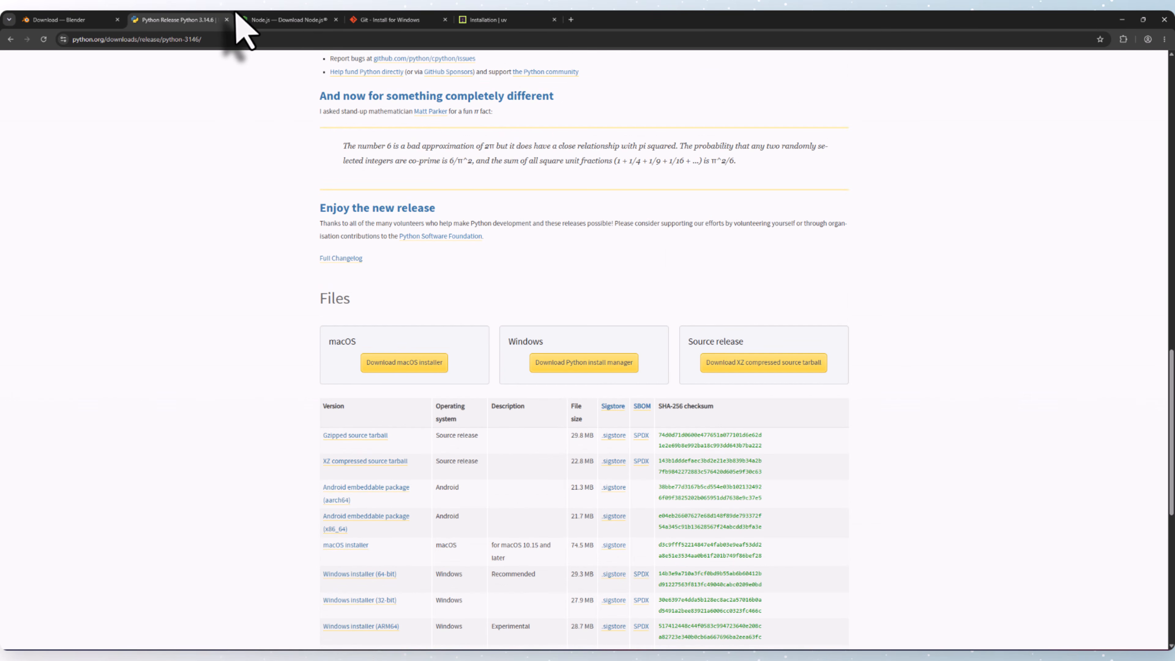
# - Check the Node.js download page's operating system choices for the prebuilt installer
pyautogui.click(277, 17)
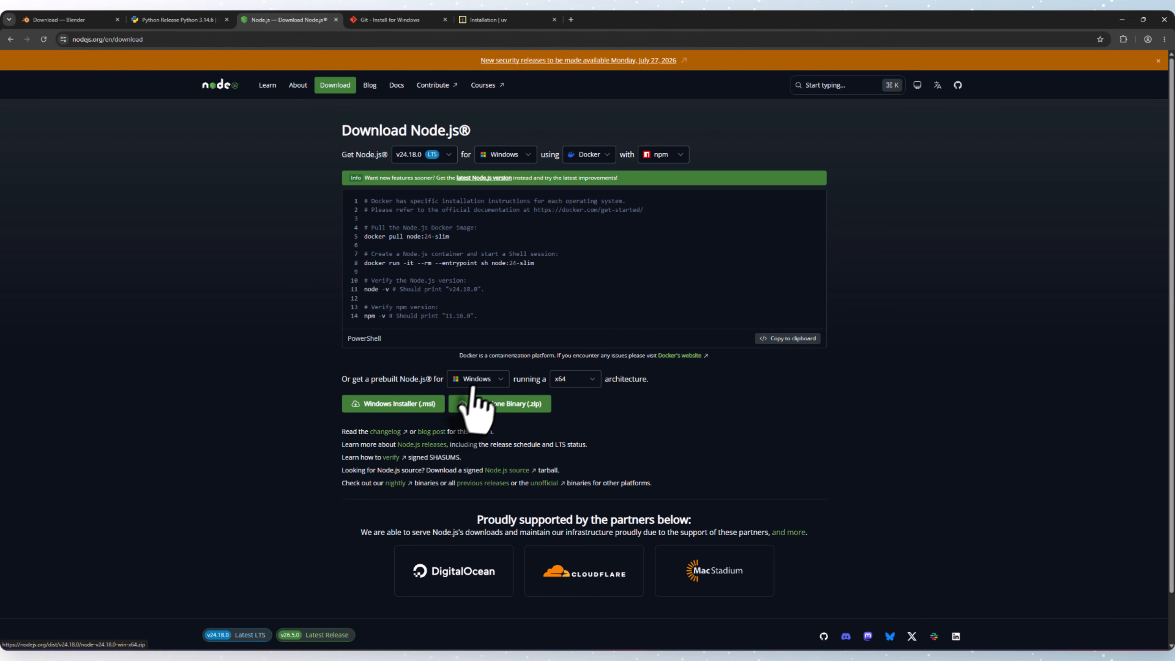
pyautogui.click(481, 380)
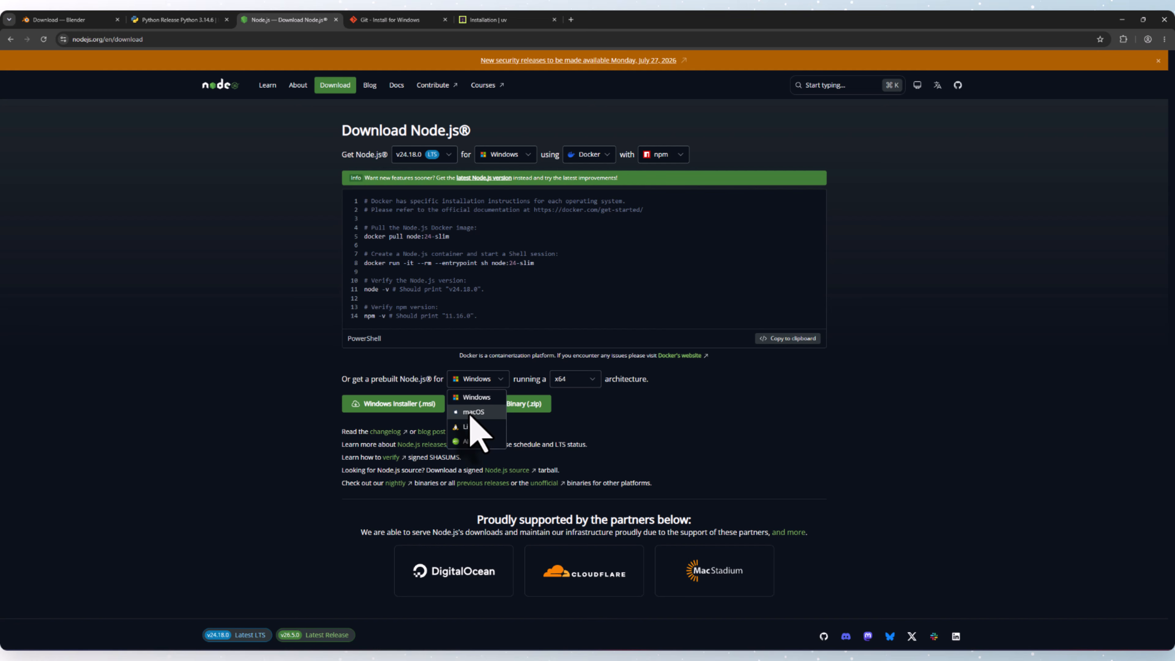
pyautogui.click(297, 394)
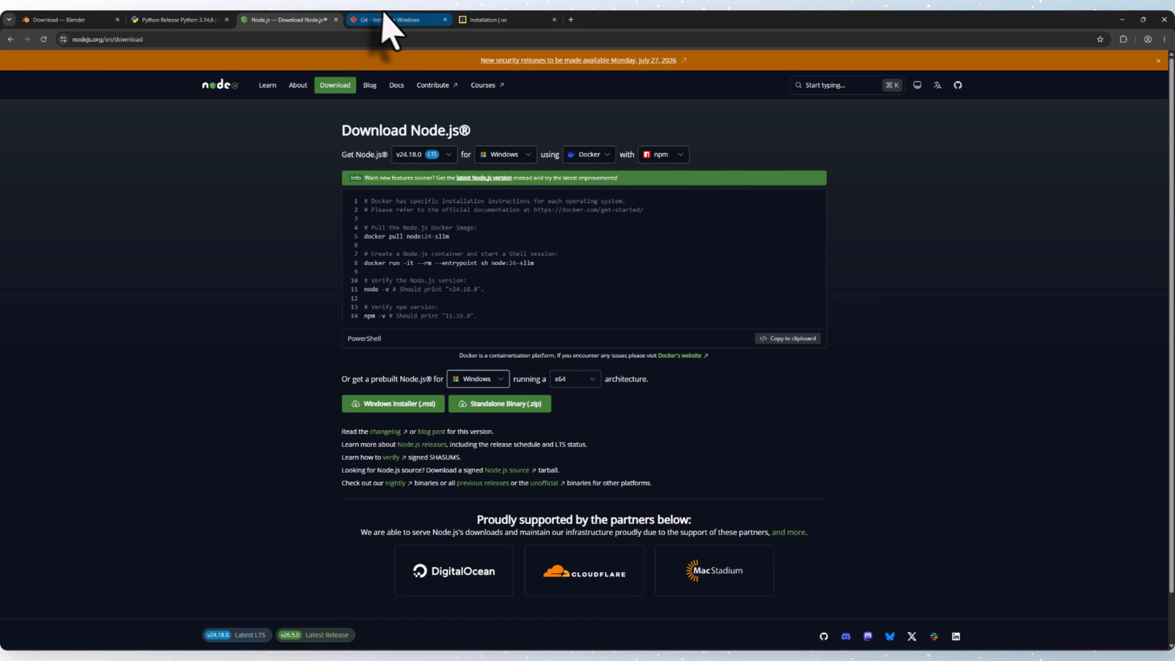
# - View Git's install pages for Windows and macOS, and bring up the uv installation guide
pyautogui.click(387, 21)
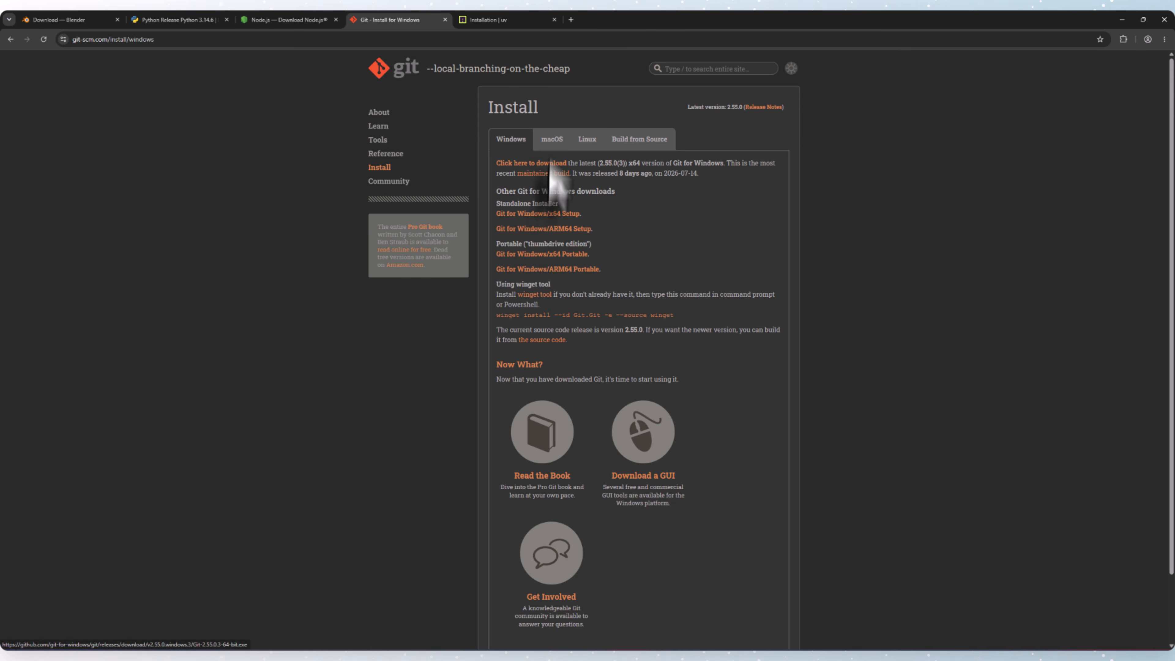
pyautogui.click(553, 140)
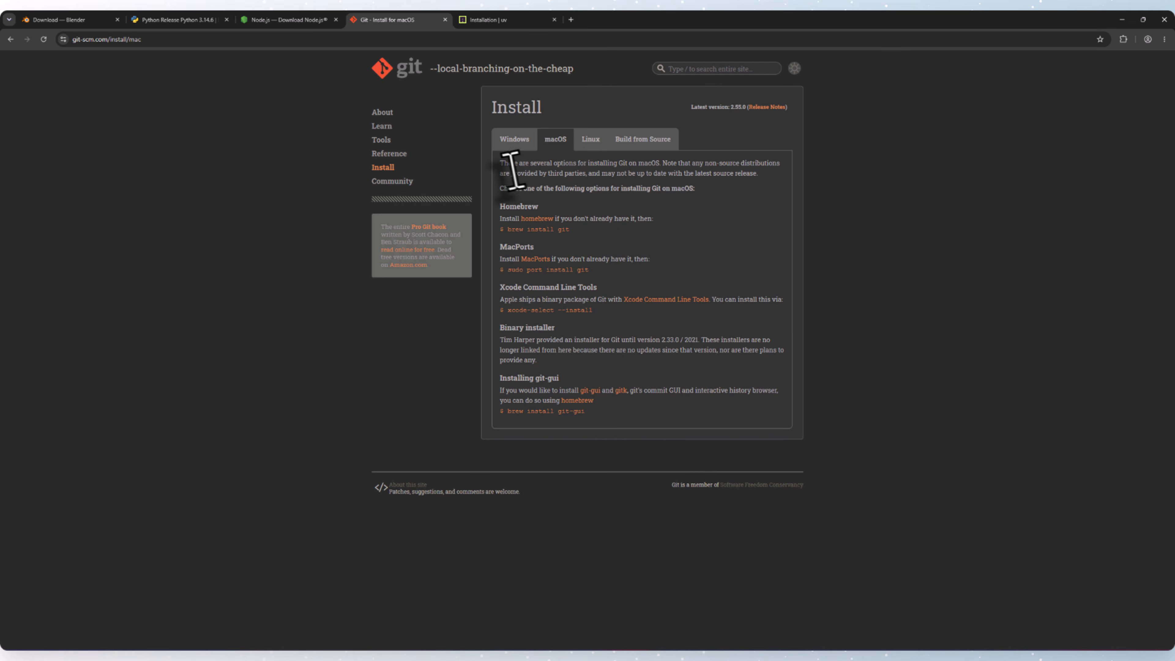
pyautogui.click(523, 21)
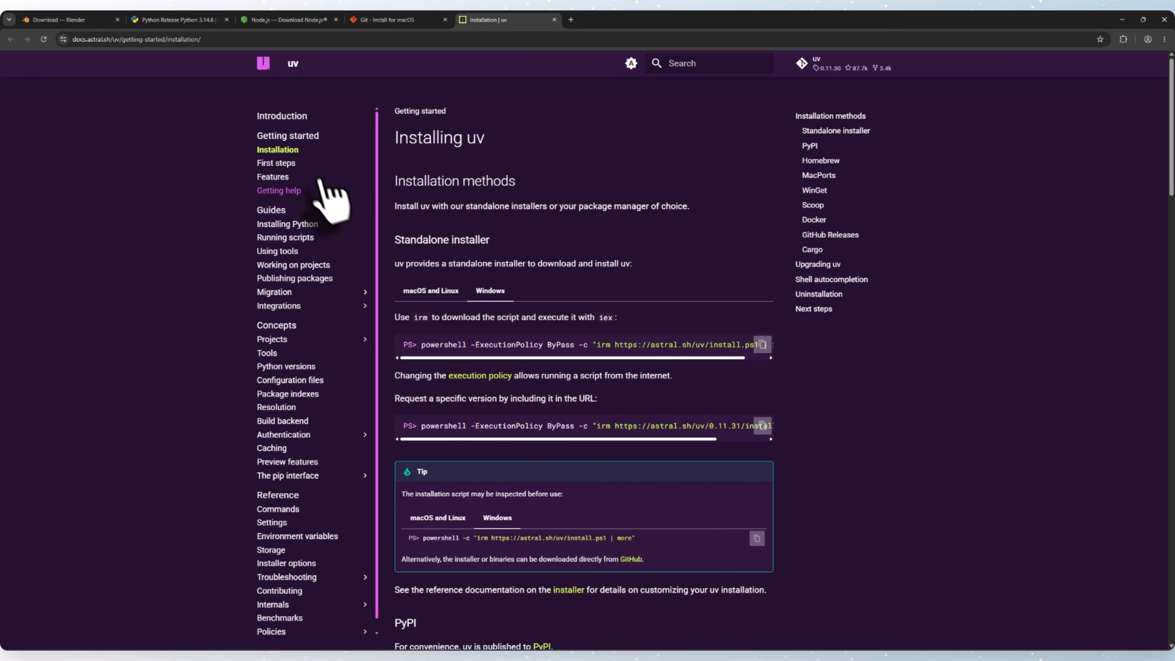
# - Run the Blender installer from the desktop and complete its setup wizard
pyautogui.press('super+d')
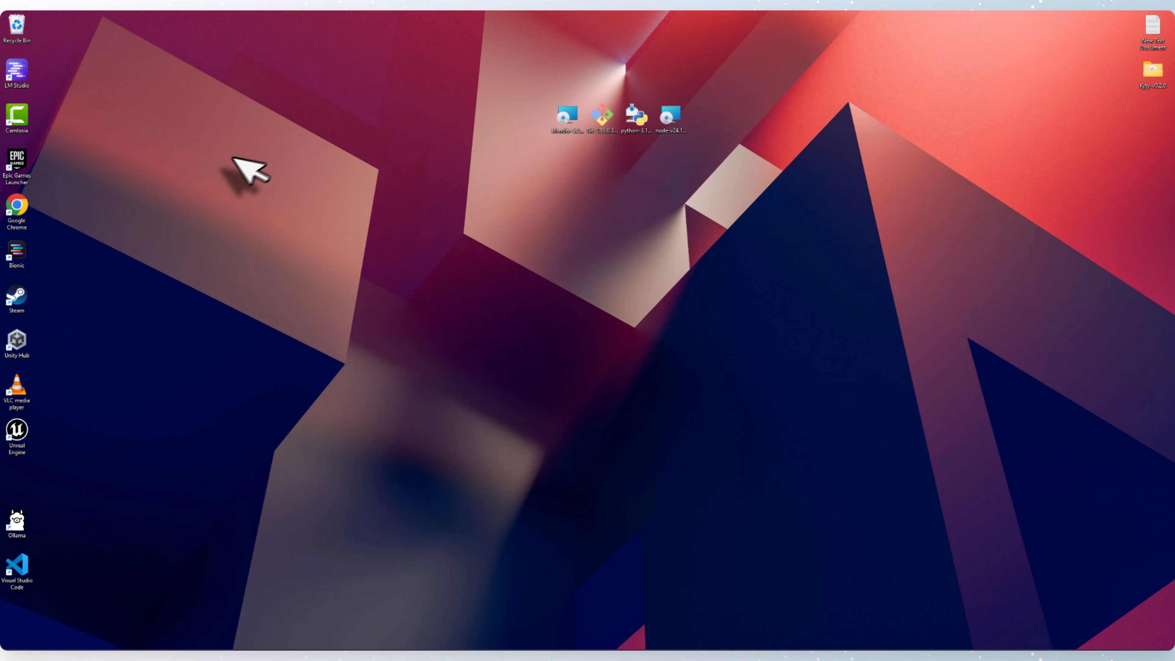
pyautogui.doubleClick(568, 117)
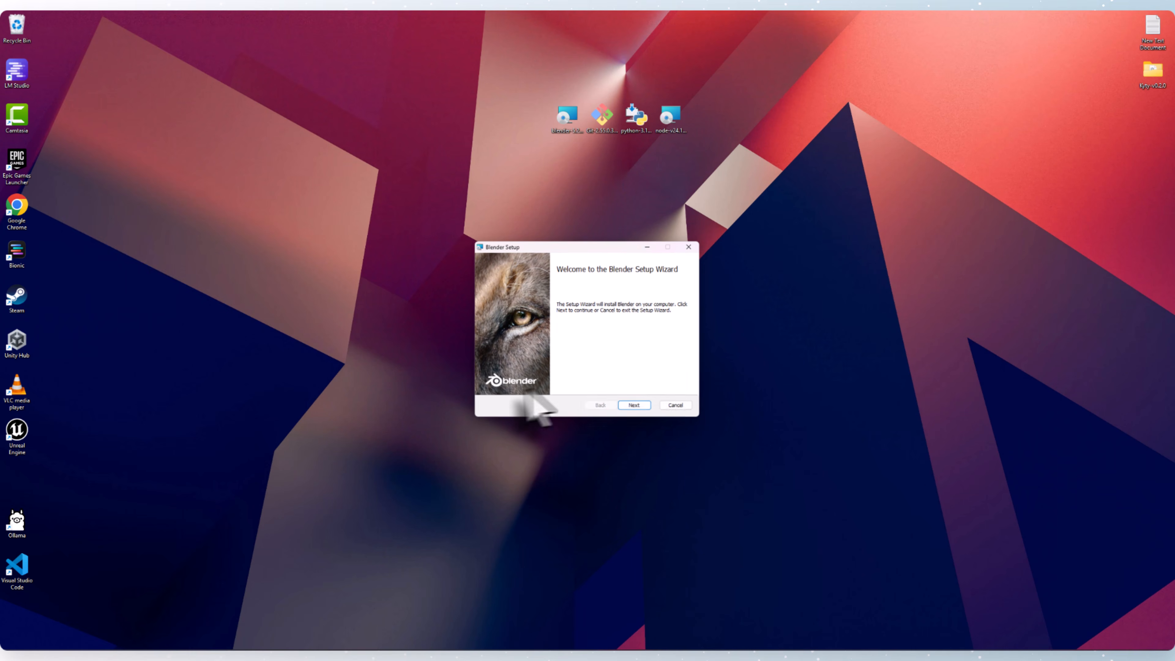
pyautogui.click(627, 406)
pyautogui.click(628, 406)
pyautogui.click(627, 406)
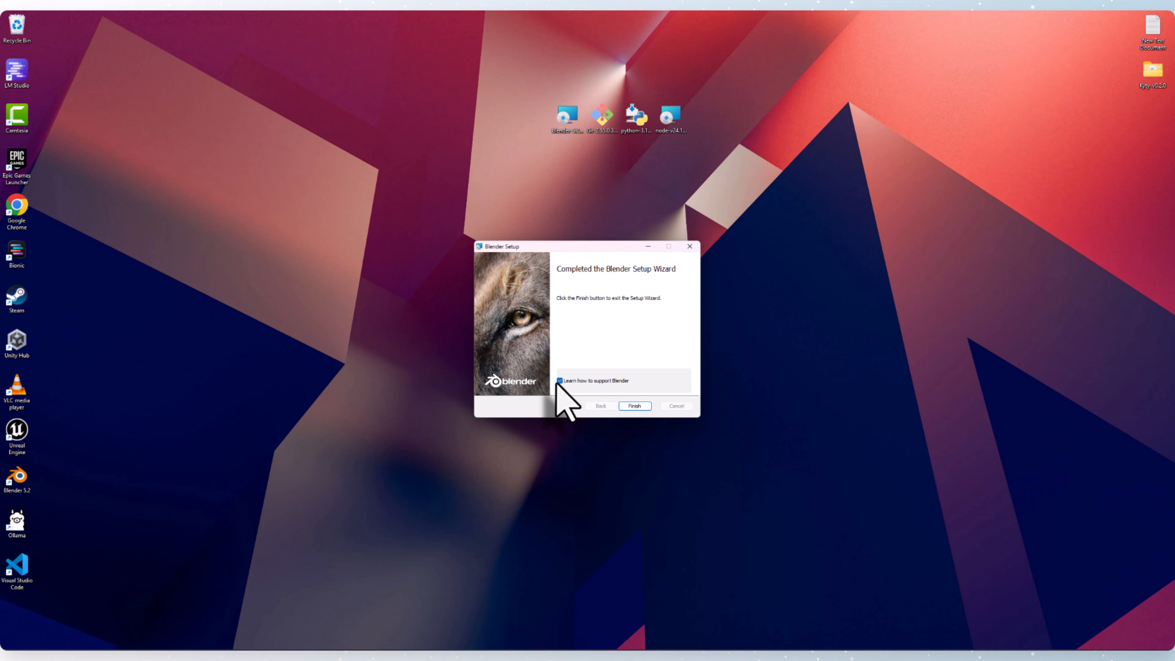
pyautogui.click(638, 408)
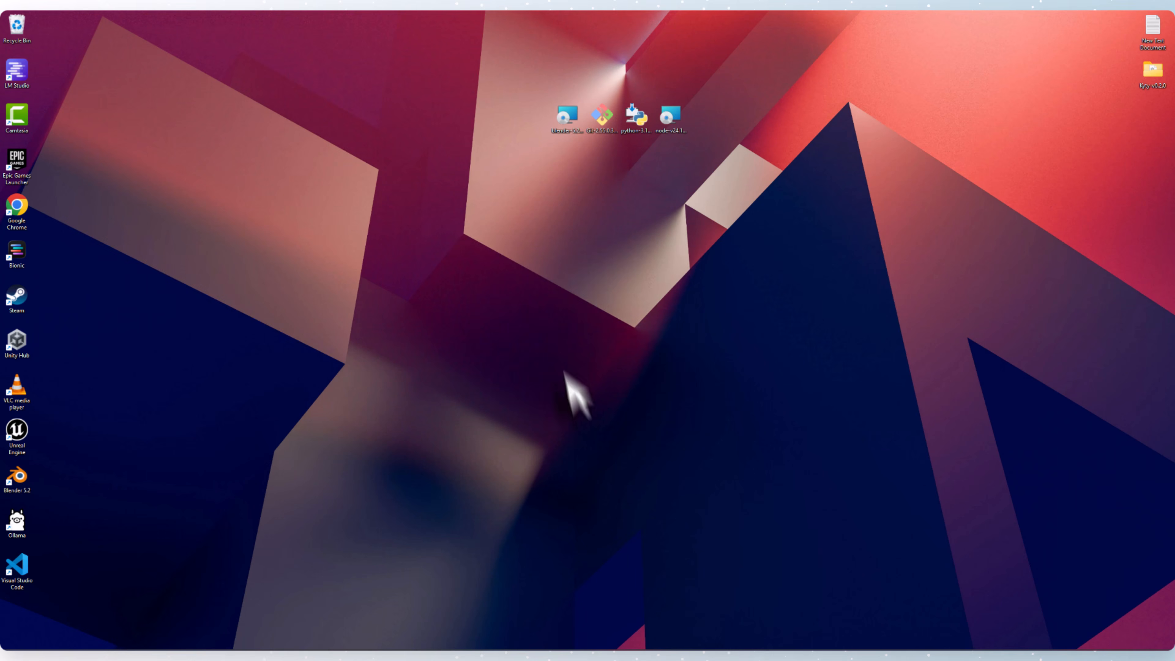
# - Run the Git 2.55.0.3 installer from the desktop and install it, accepting the preset option on every setup page
pyautogui.doubleClick(603, 128)
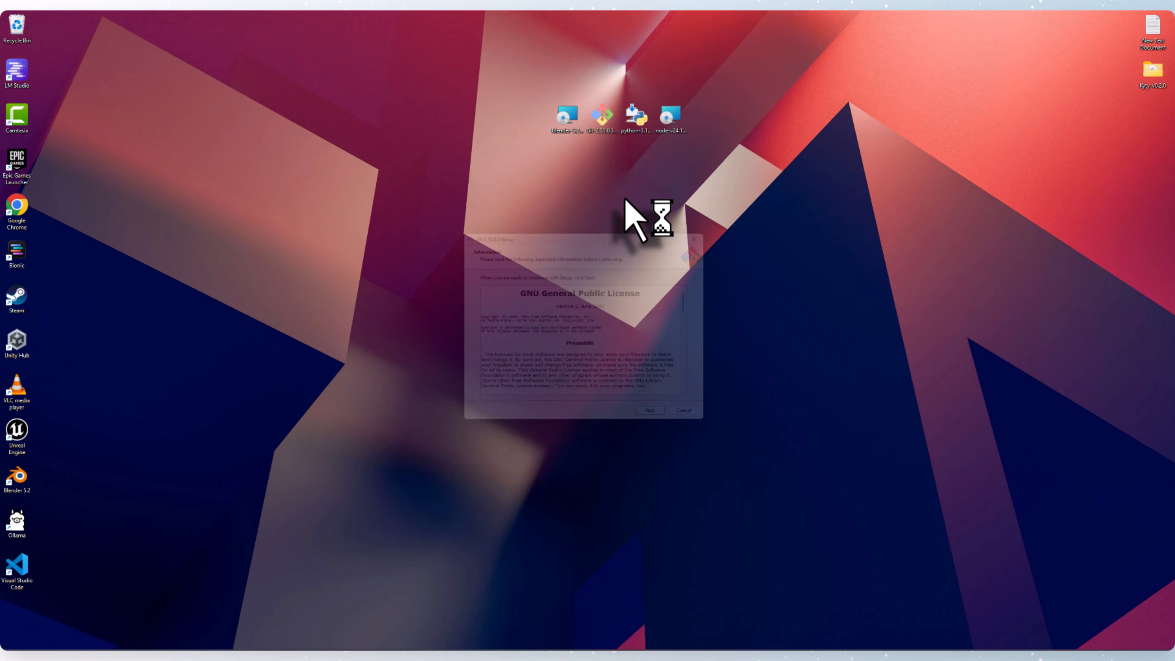
pyautogui.click(663, 424)
pyautogui.click(663, 424)
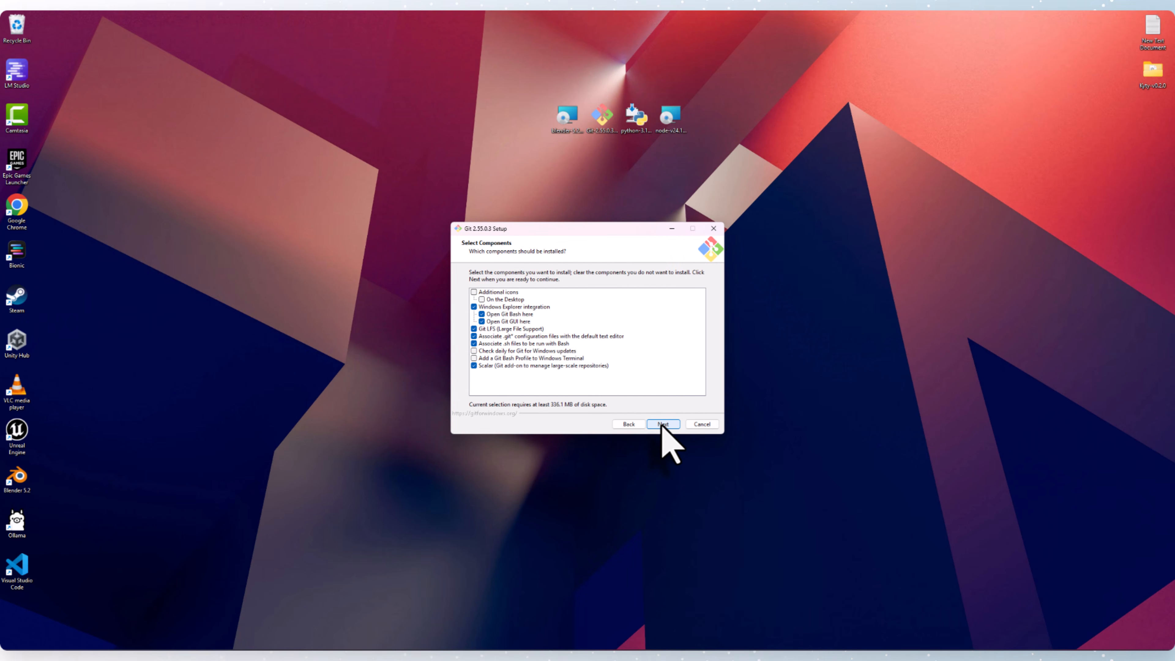
pyautogui.click(663, 424)
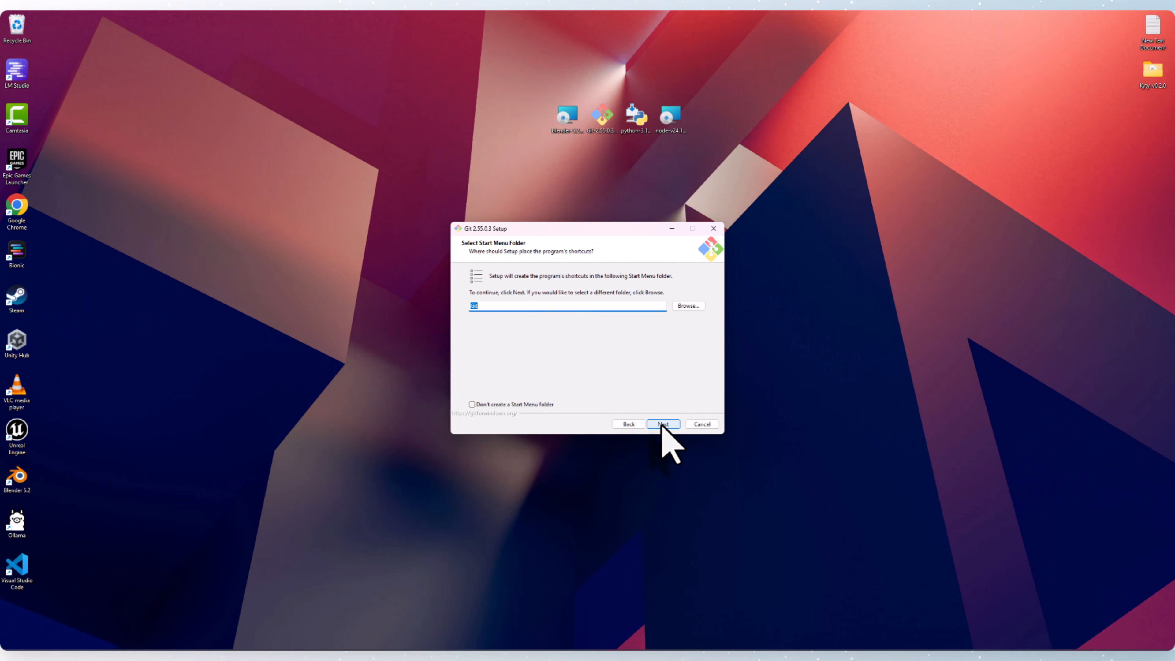
pyautogui.click(663, 424)
pyautogui.click(663, 424)
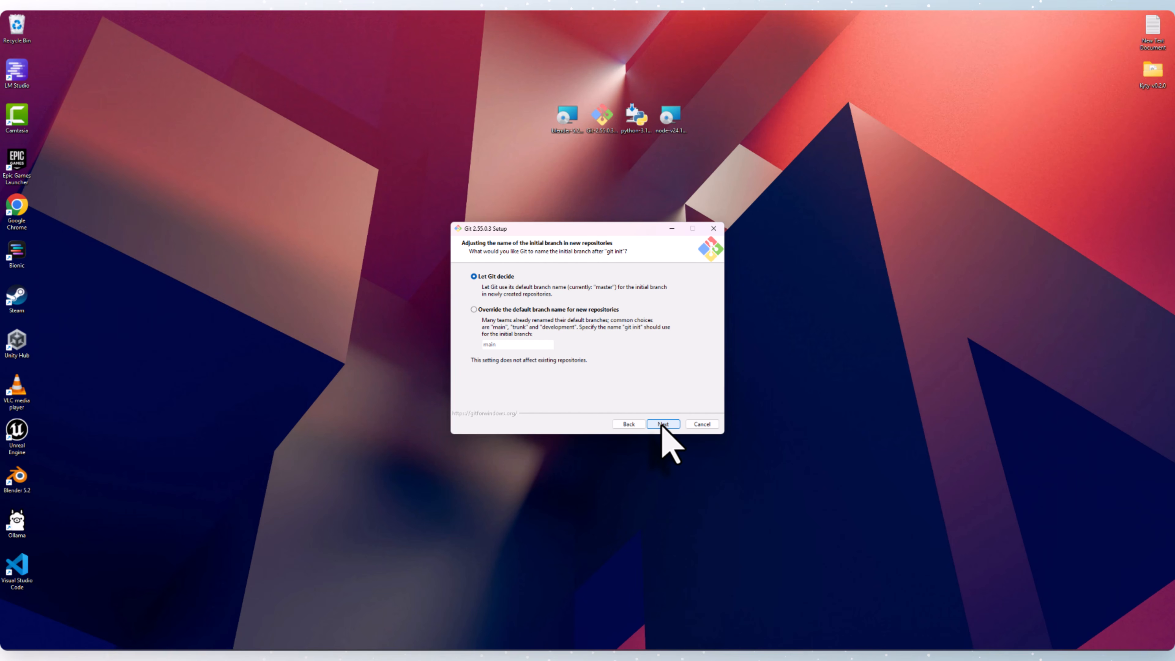
pyautogui.click(663, 424)
pyautogui.click(663, 424)
pyautogui.click(663, 424)
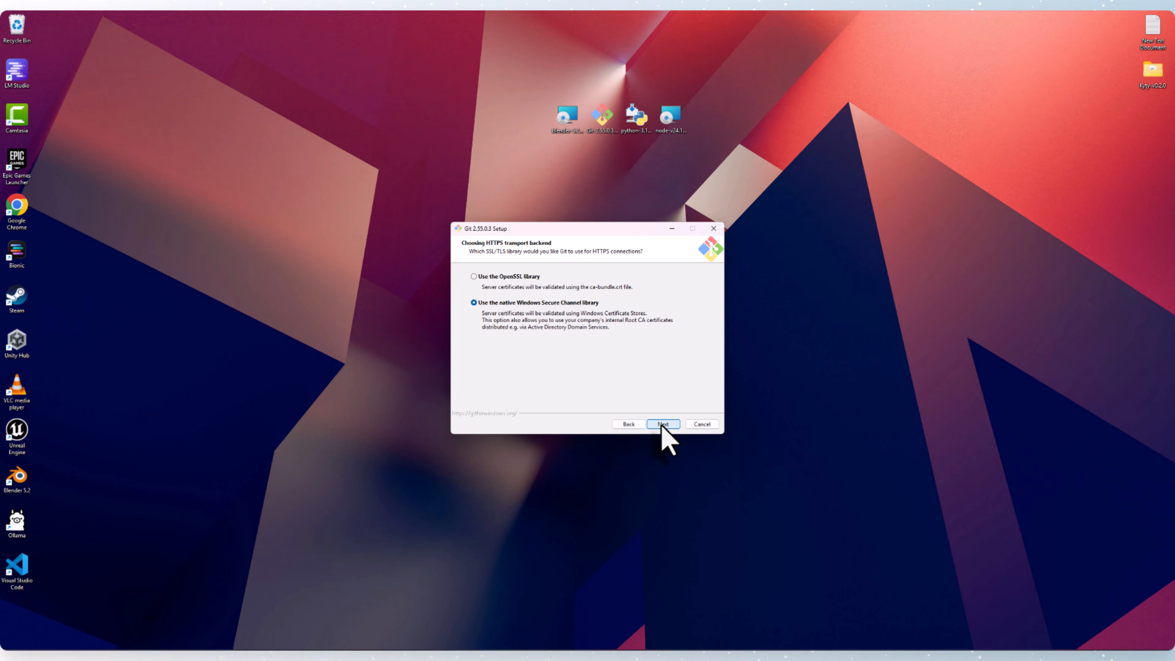
pyautogui.click(663, 424)
pyautogui.click(663, 425)
pyautogui.click(663, 424)
pyautogui.click(663, 425)
pyautogui.click(663, 425)
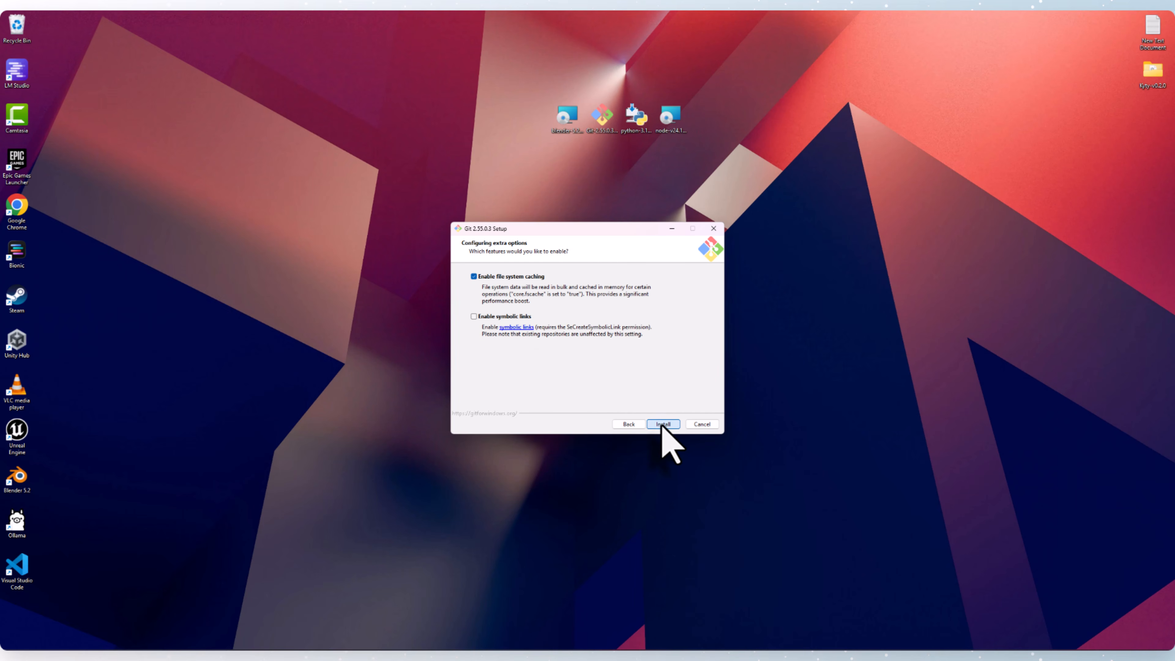
pyautogui.click(663, 425)
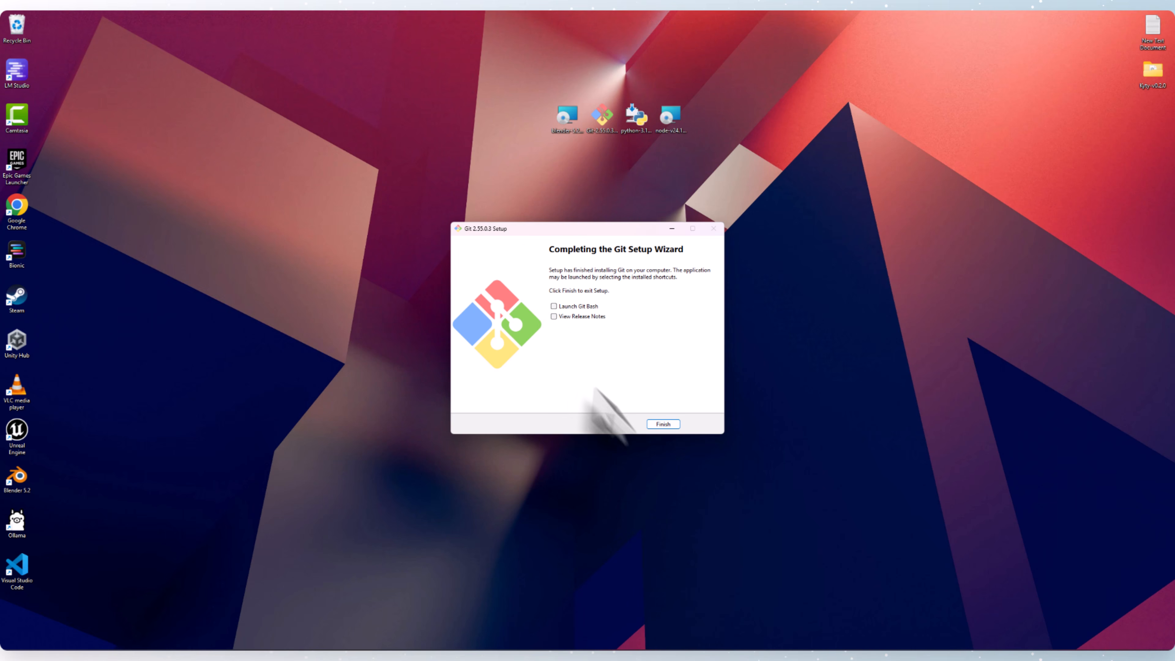
pyautogui.click(663, 424)
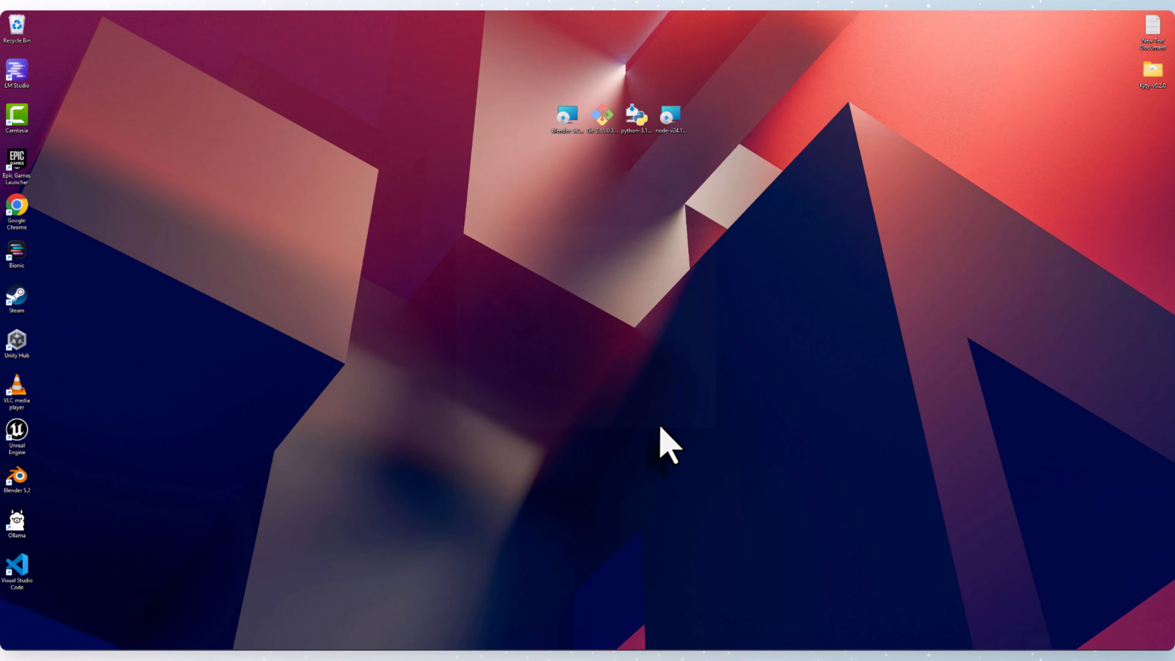
# - Install Python 3.14.6 (64-bit) from its desktop installer with python.exe added to PATH, and close the setup
pyautogui.doubleClick(638, 130)
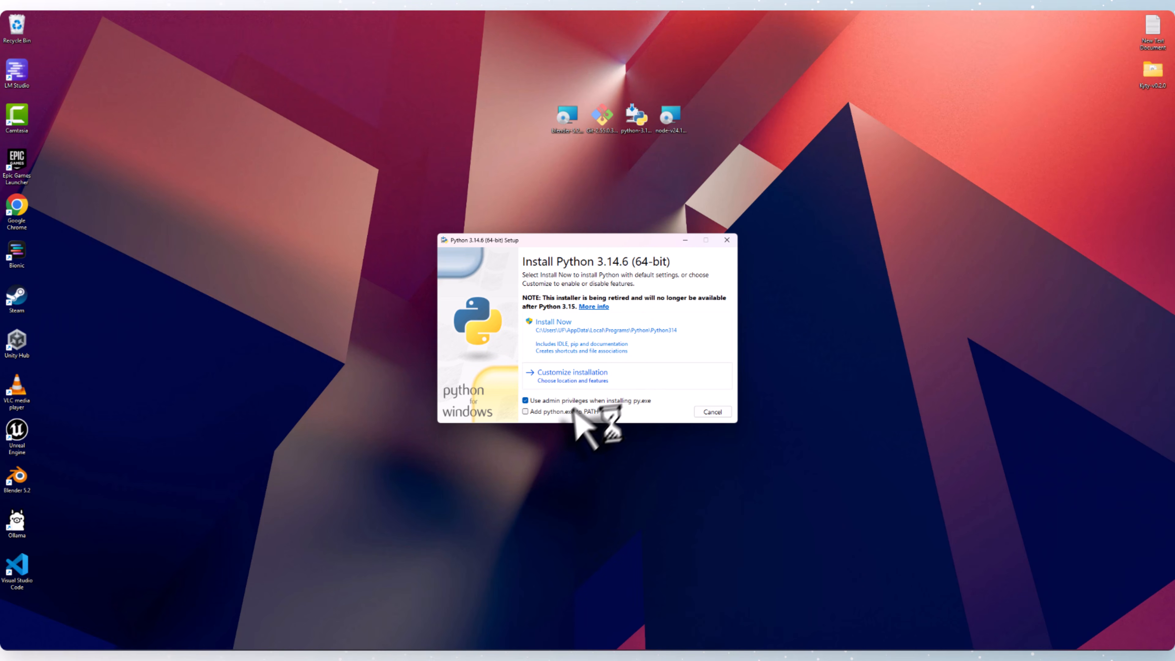
pyautogui.click(533, 412)
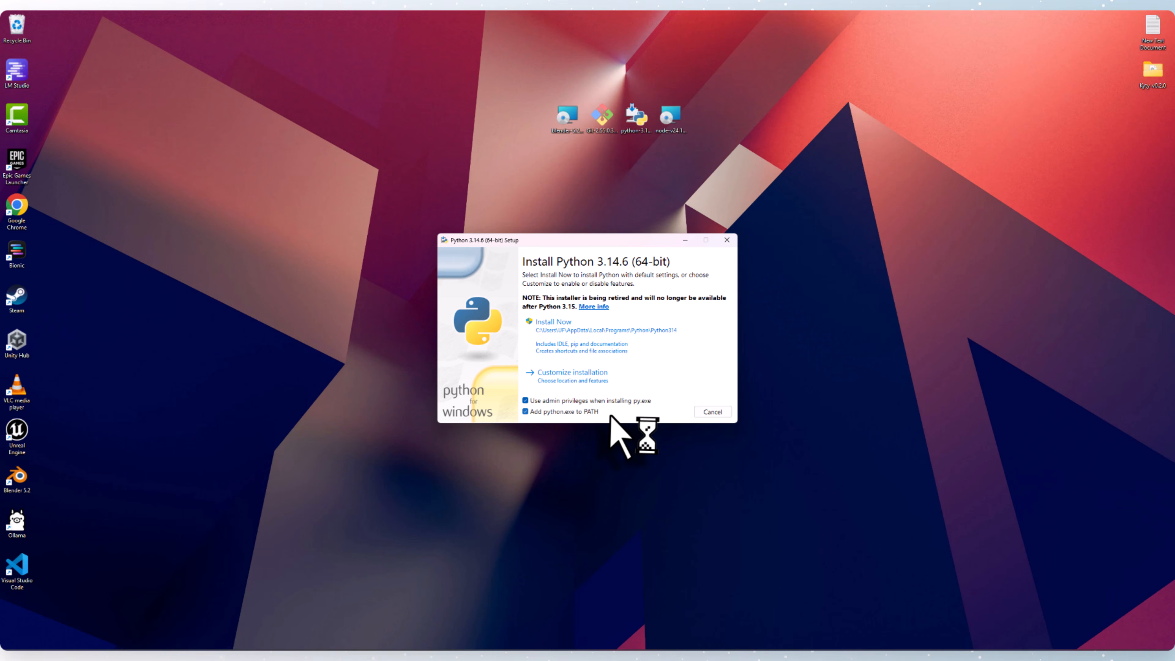
pyautogui.click(610, 326)
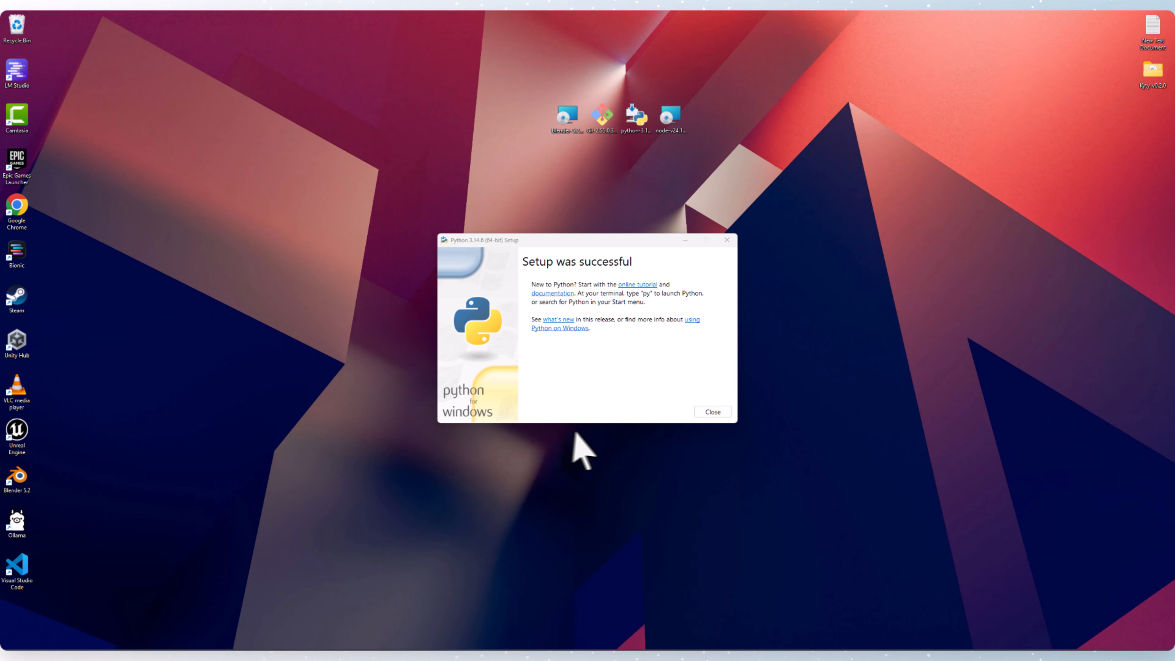
pyautogui.click(721, 414)
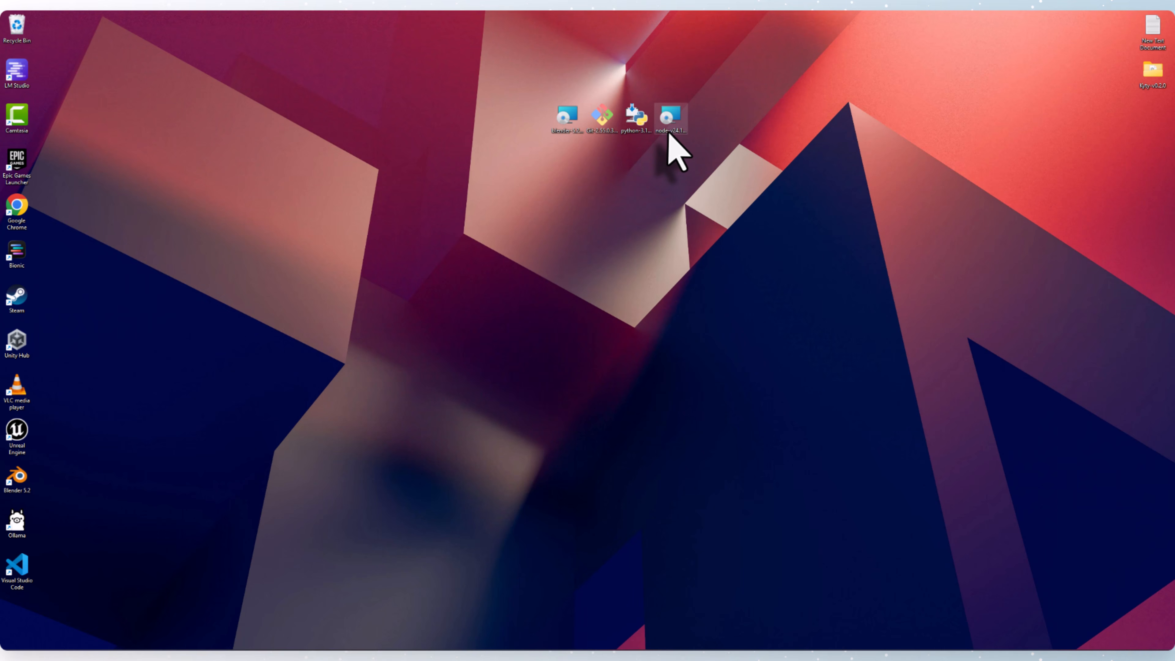
# - Run the Node.js installer from the desktop, accept the license agreement and complete the installation with the preset options
pyautogui.doubleClick(671, 118)
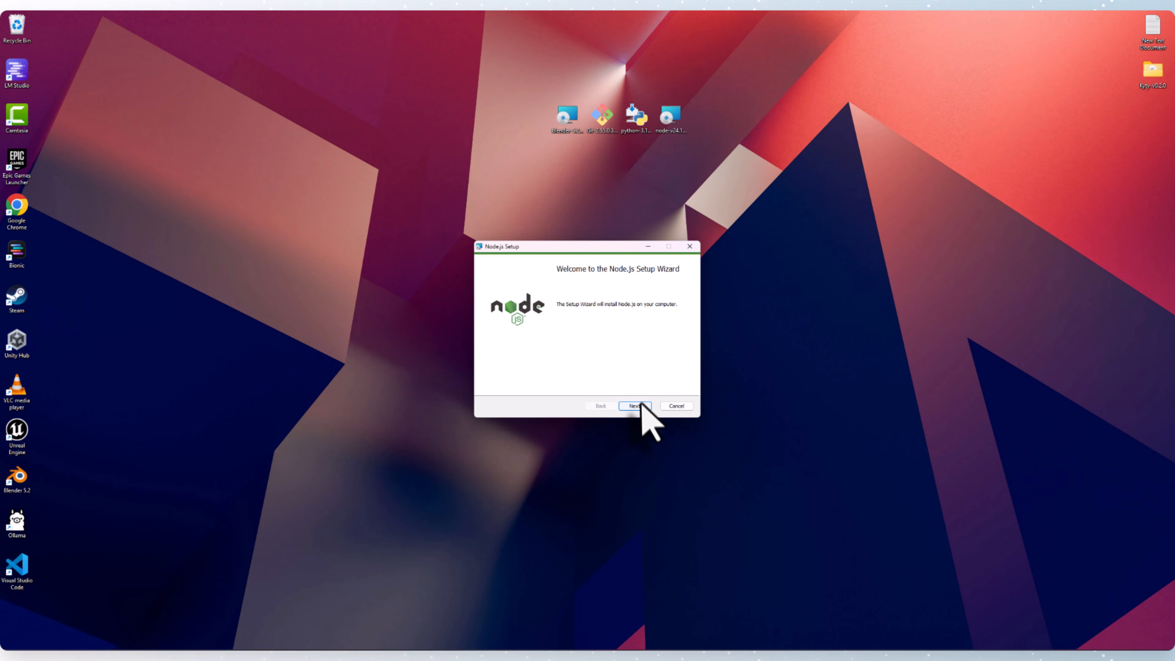
pyautogui.click(636, 406)
pyautogui.click(582, 387)
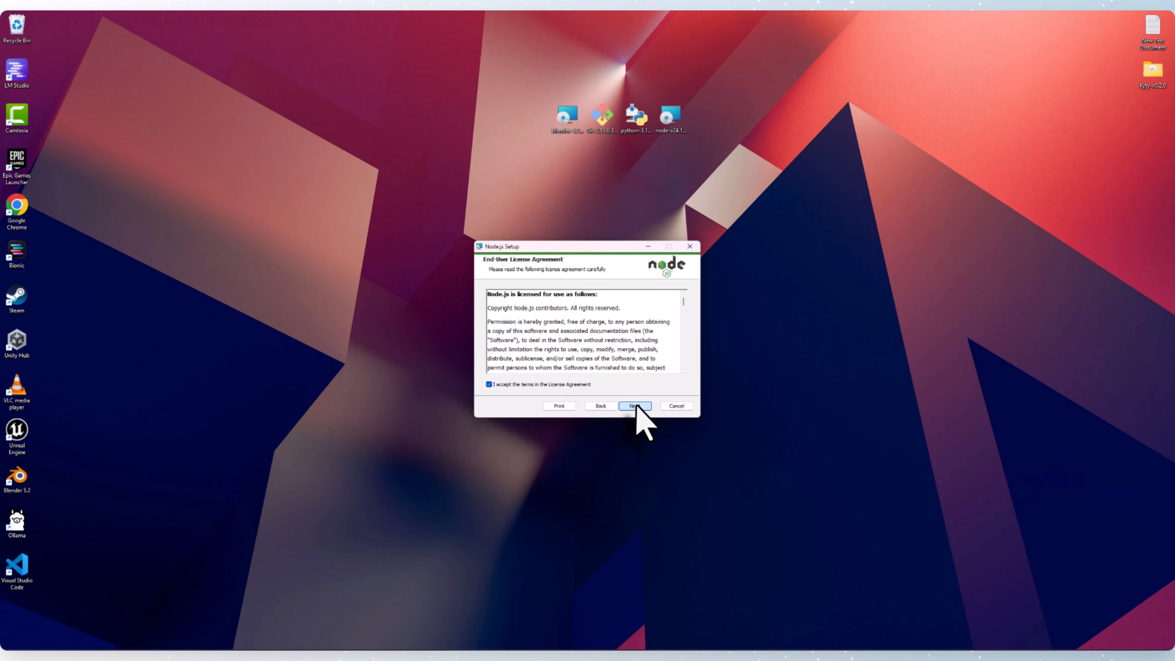
pyautogui.click(636, 406)
pyautogui.click(636, 406)
pyautogui.click(635, 406)
pyautogui.click(635, 407)
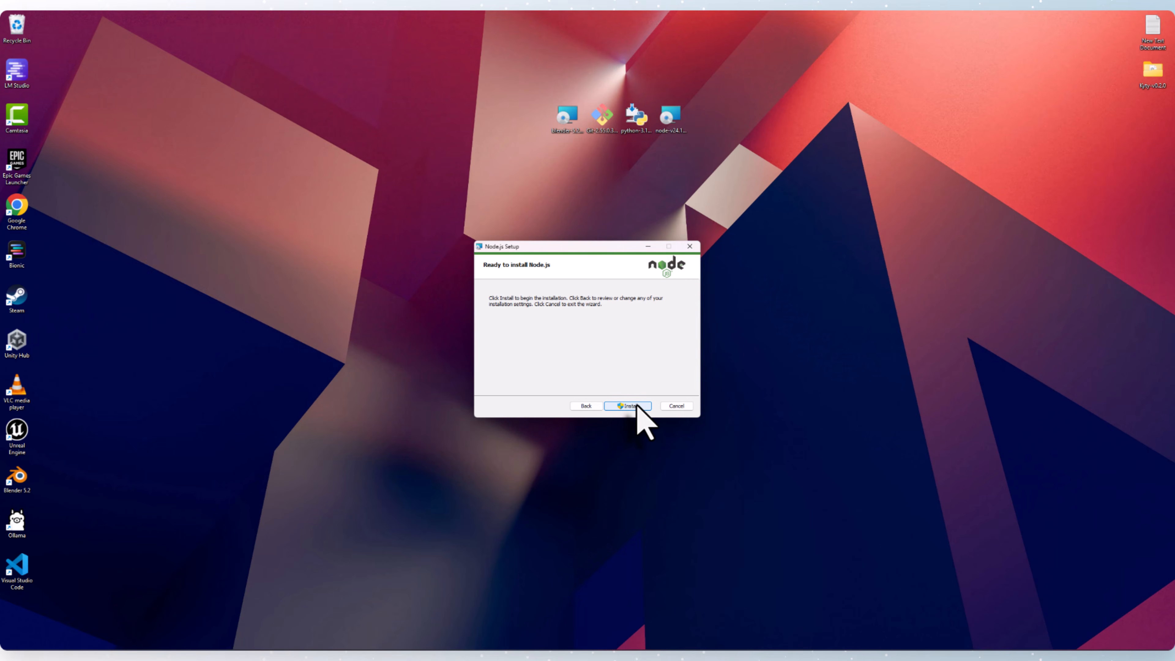
pyautogui.click(637, 405)
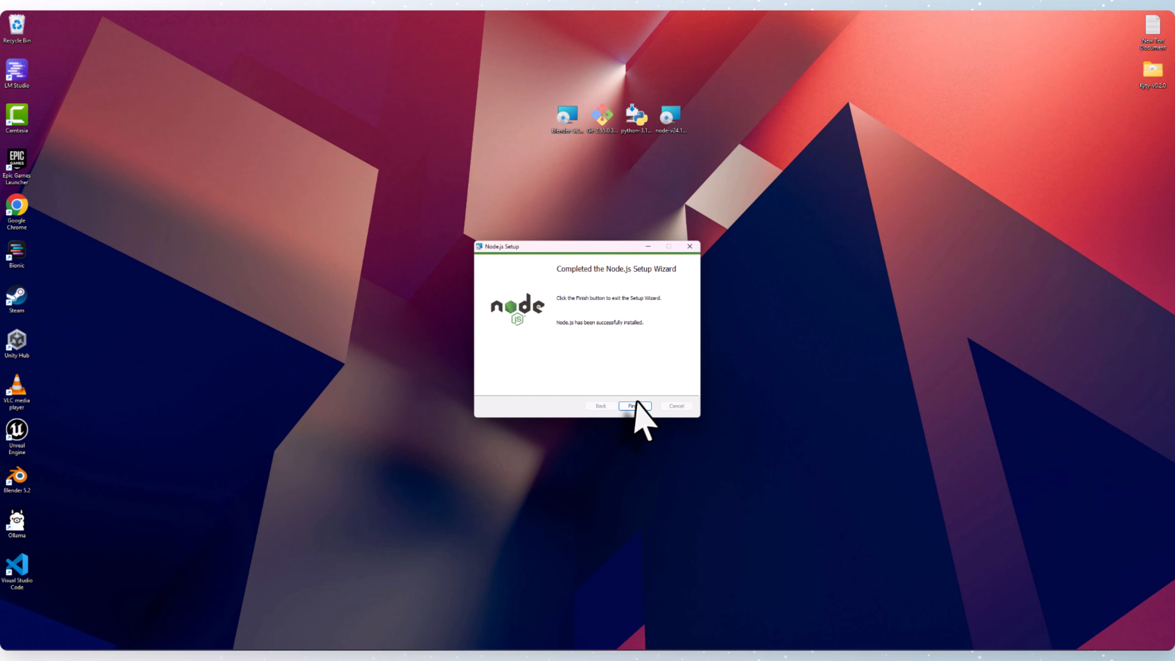
pyautogui.click(636, 405)
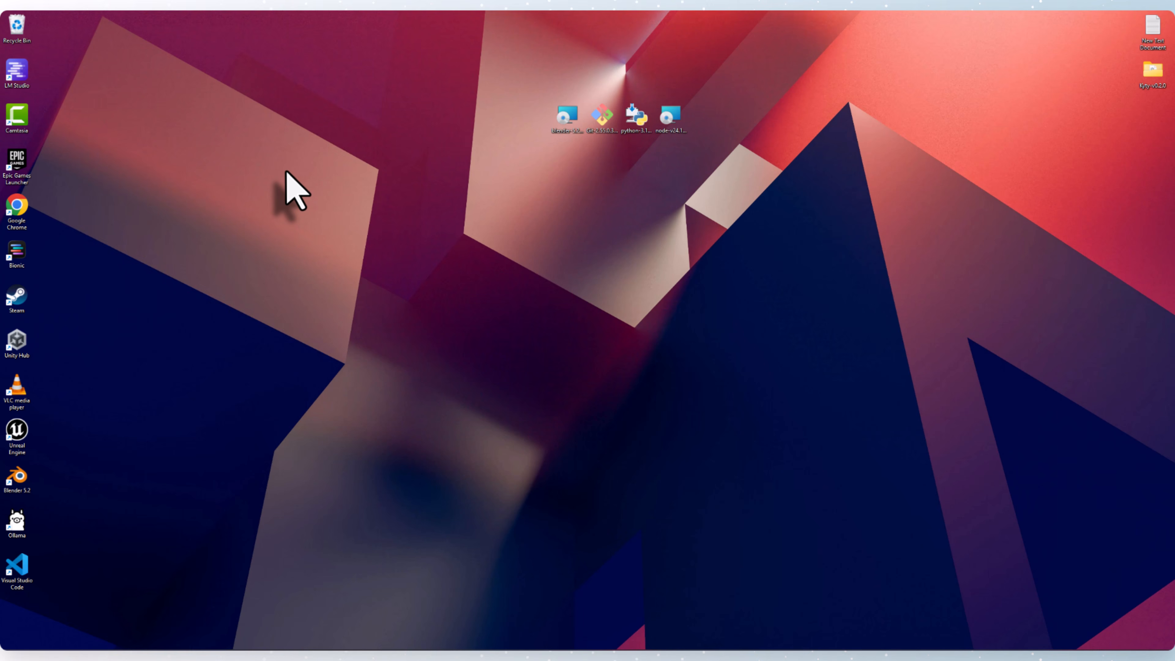
# - In Chrome's uv installation page, copy the Windows PowerShell command of the standalone installer
pyautogui.click(660, 656)
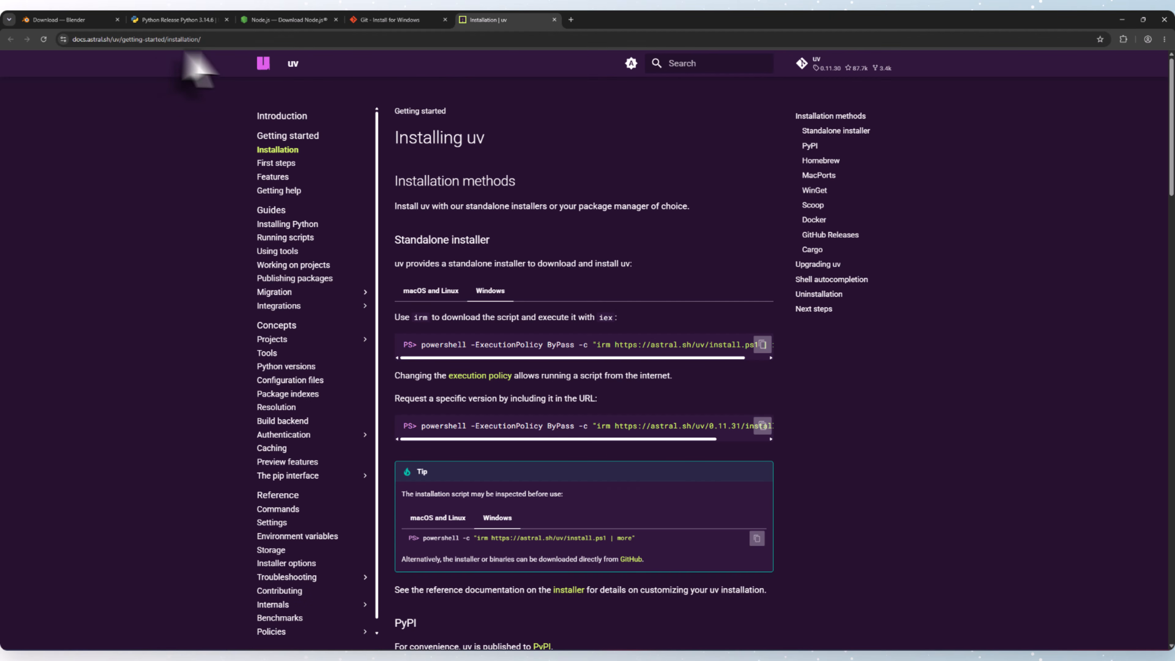
pyautogui.click(439, 291)
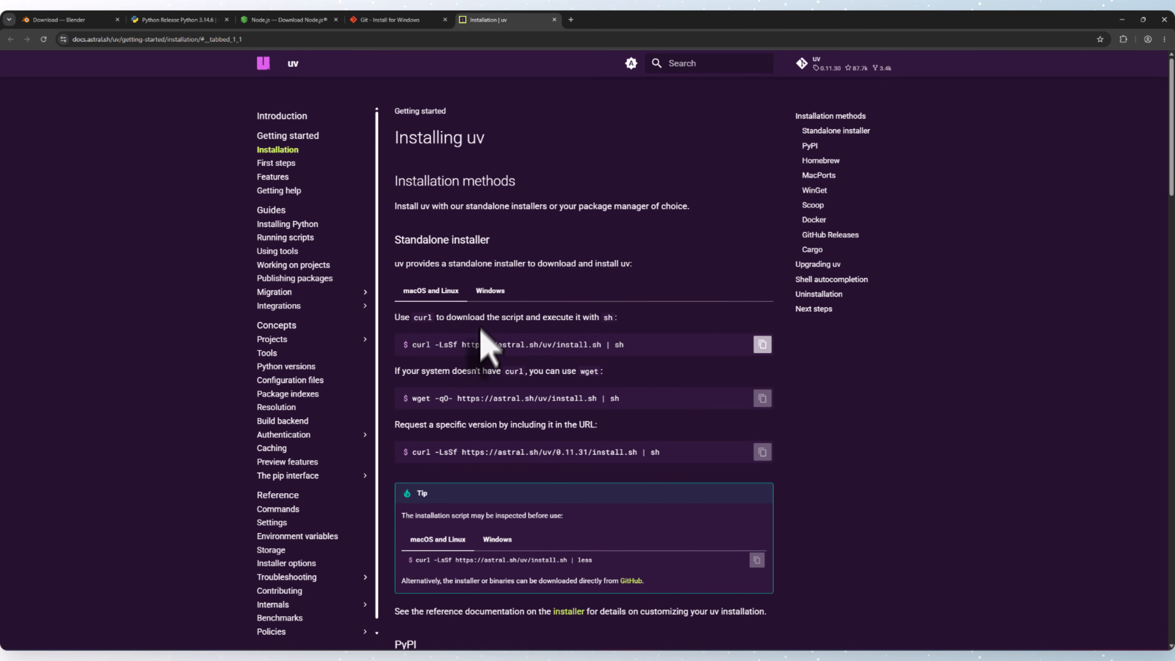
pyautogui.click(490, 292)
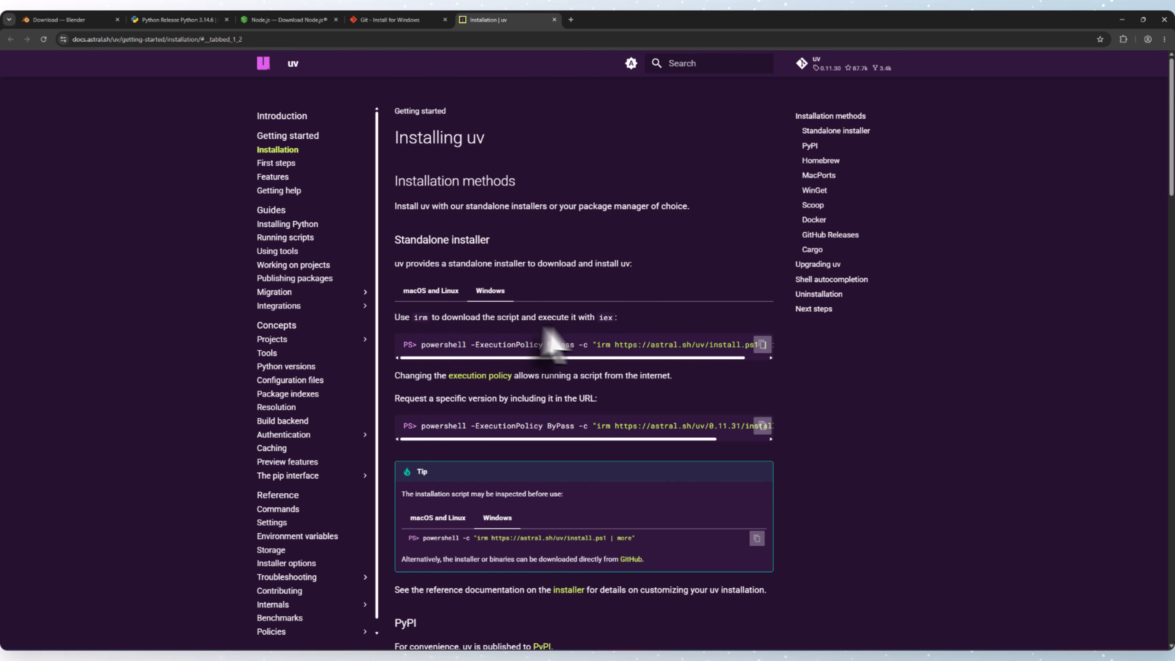
pyautogui.click(762, 347)
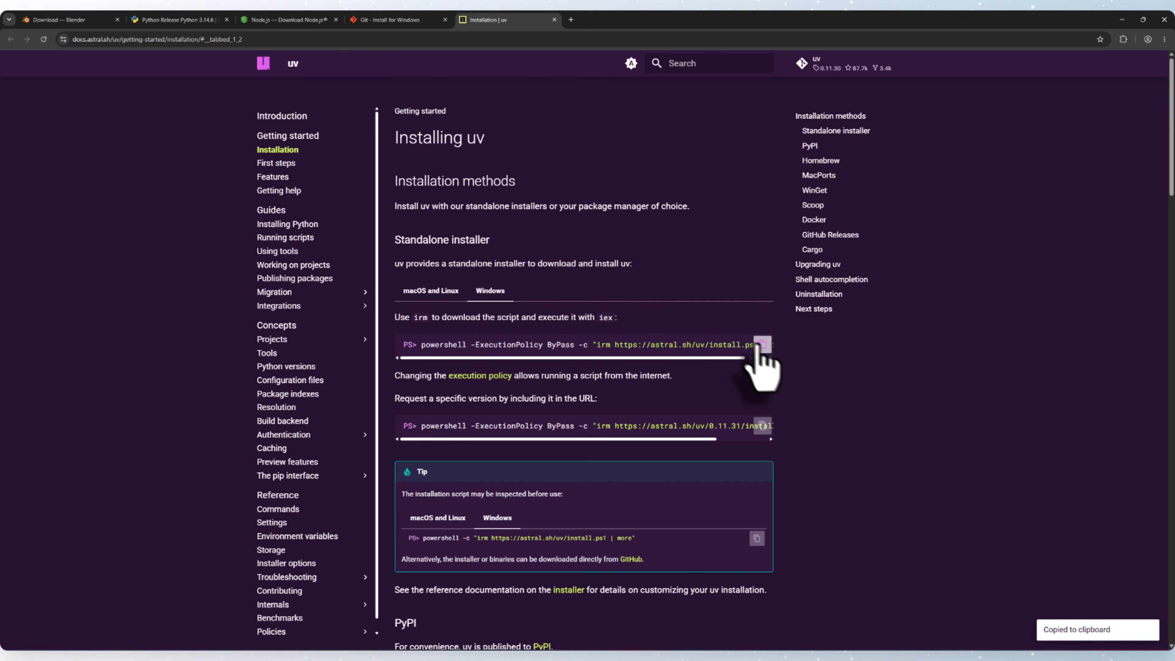
pyautogui.press('super')
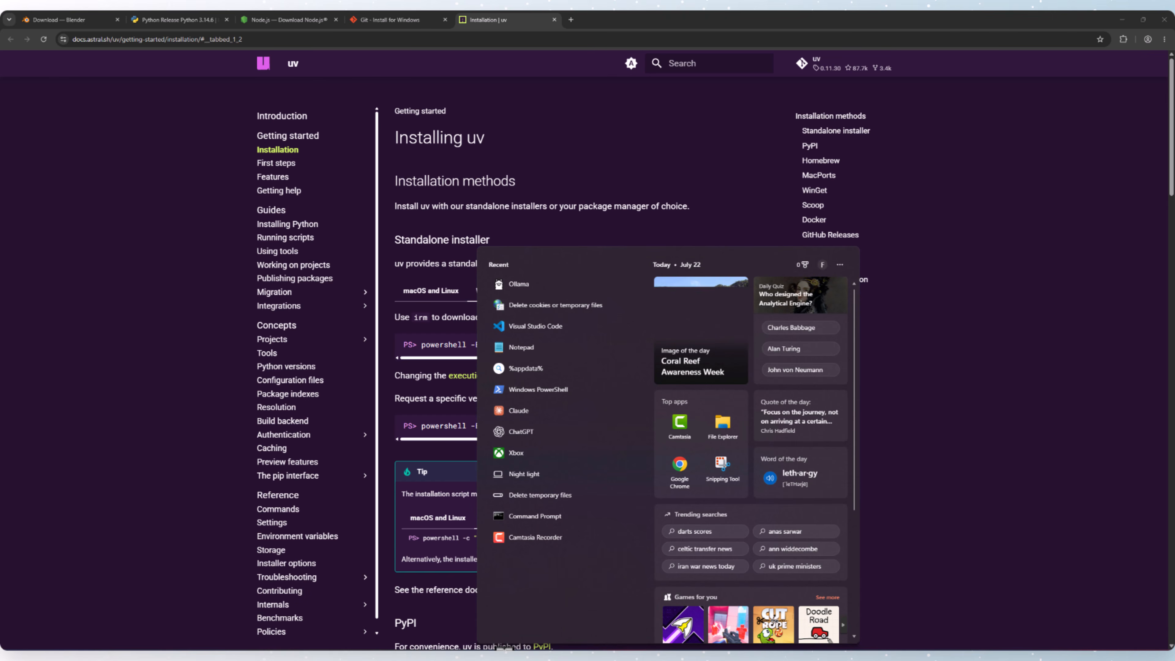
pyautogui.click(557, 392)
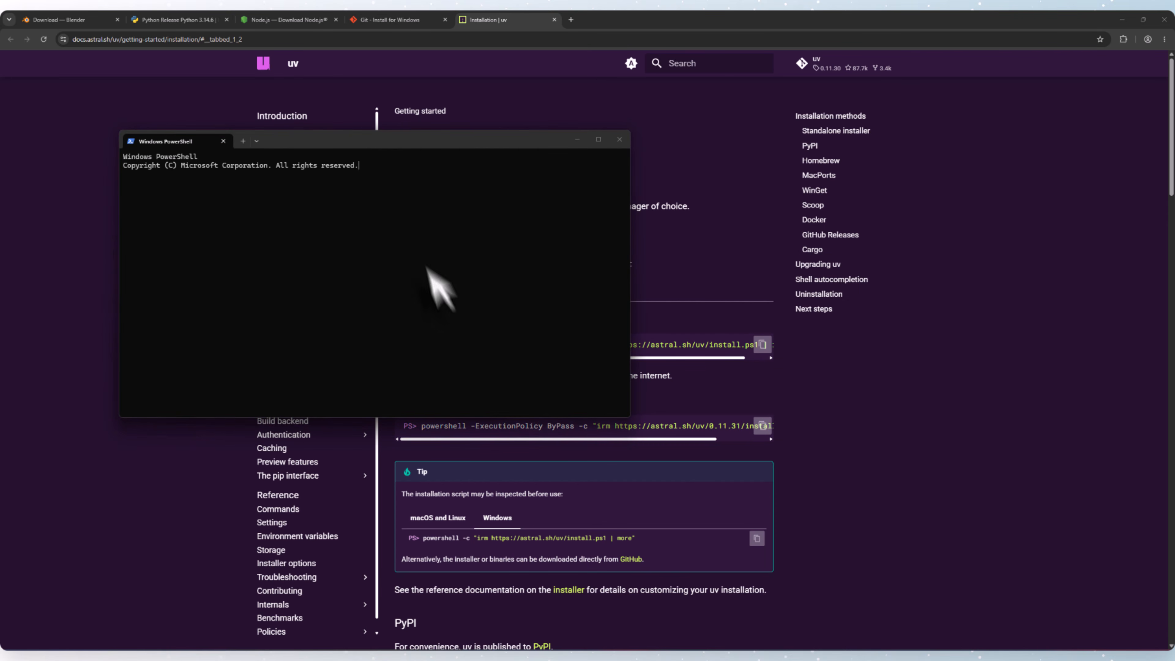
pyautogui.hotkey('ctrl', 'v')
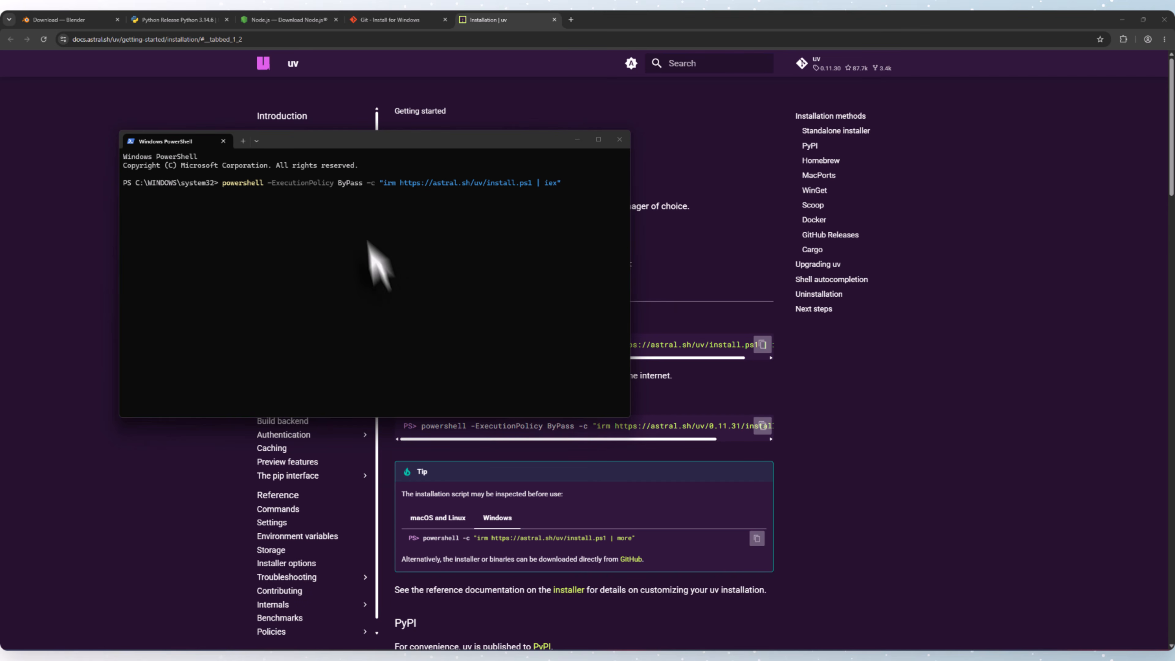
pyautogui.press('Return')
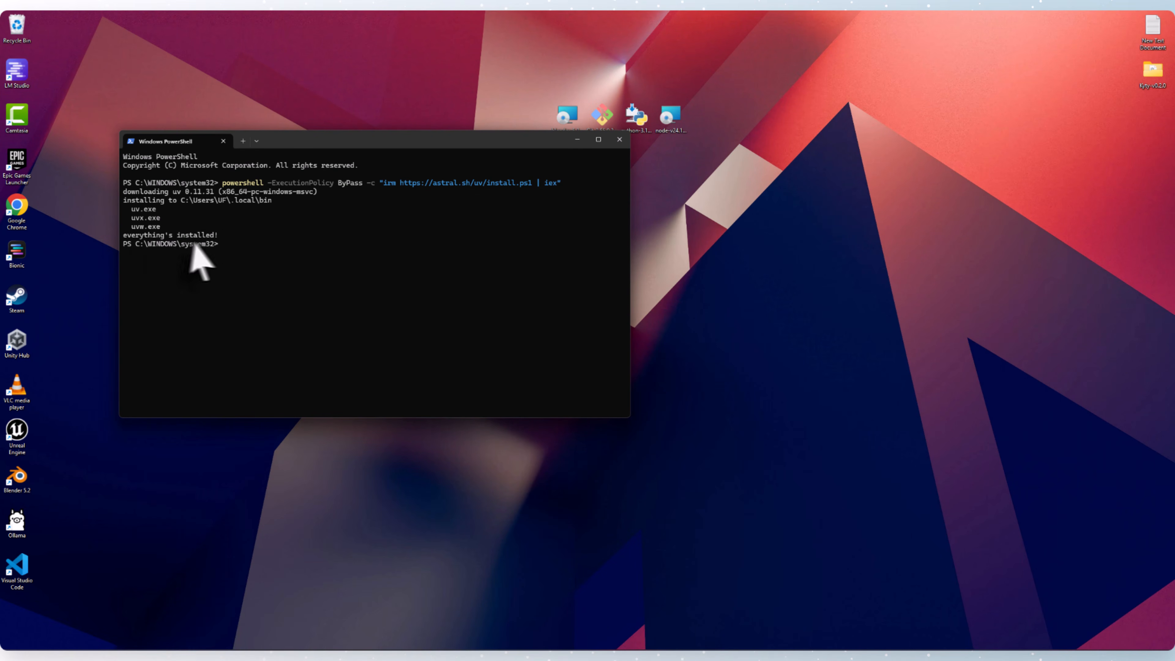
pyautogui.moveTo(219, 237); pyautogui.dragTo(115, 237)
pyautogui.click(232, 324)
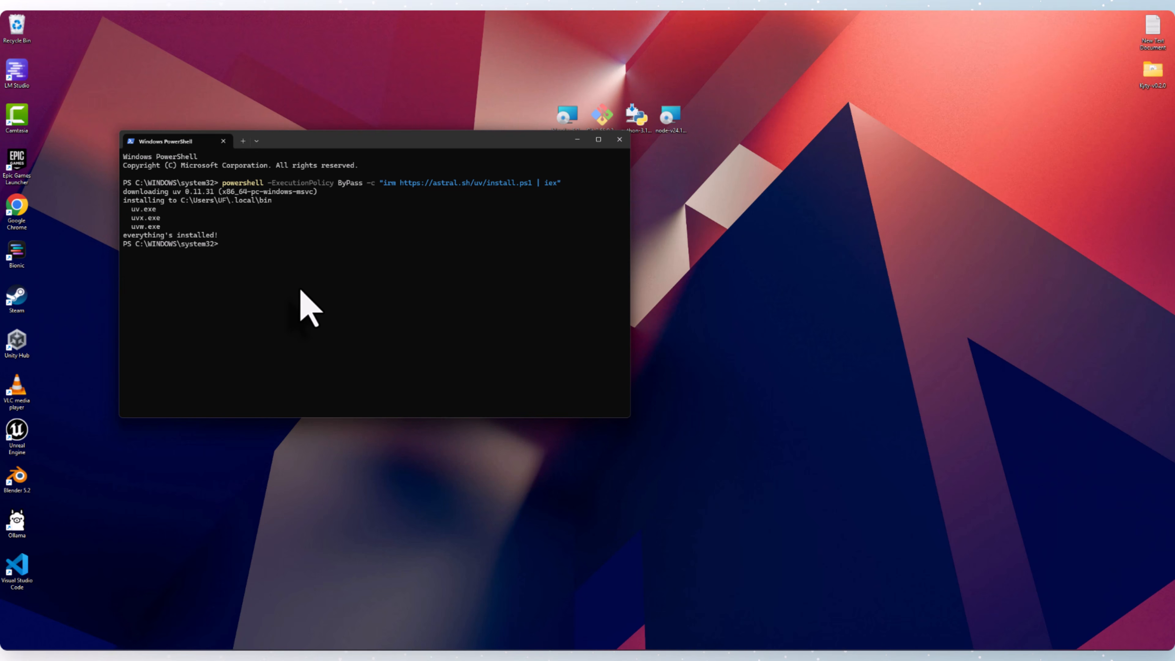
pyautogui.click(620, 139)
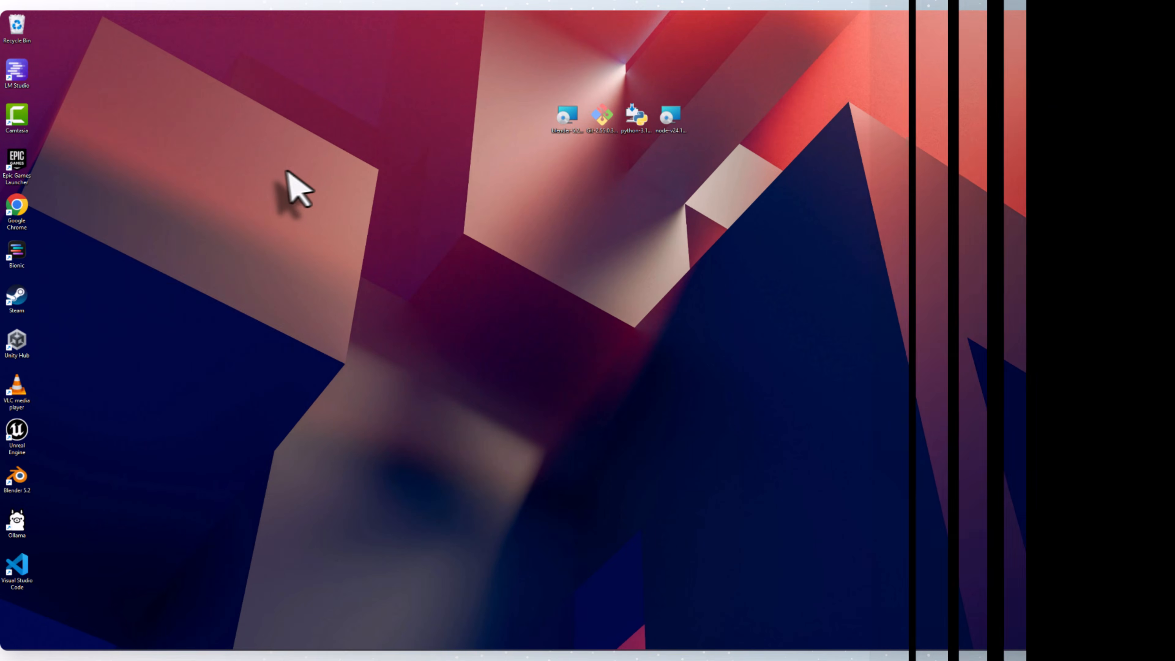
# - Launch Blender 5.2 from the desktop, dismiss the splash screen and delete the default camera, cube and light
pyautogui.doubleClick(19, 495)
pyautogui.click(484, 355)
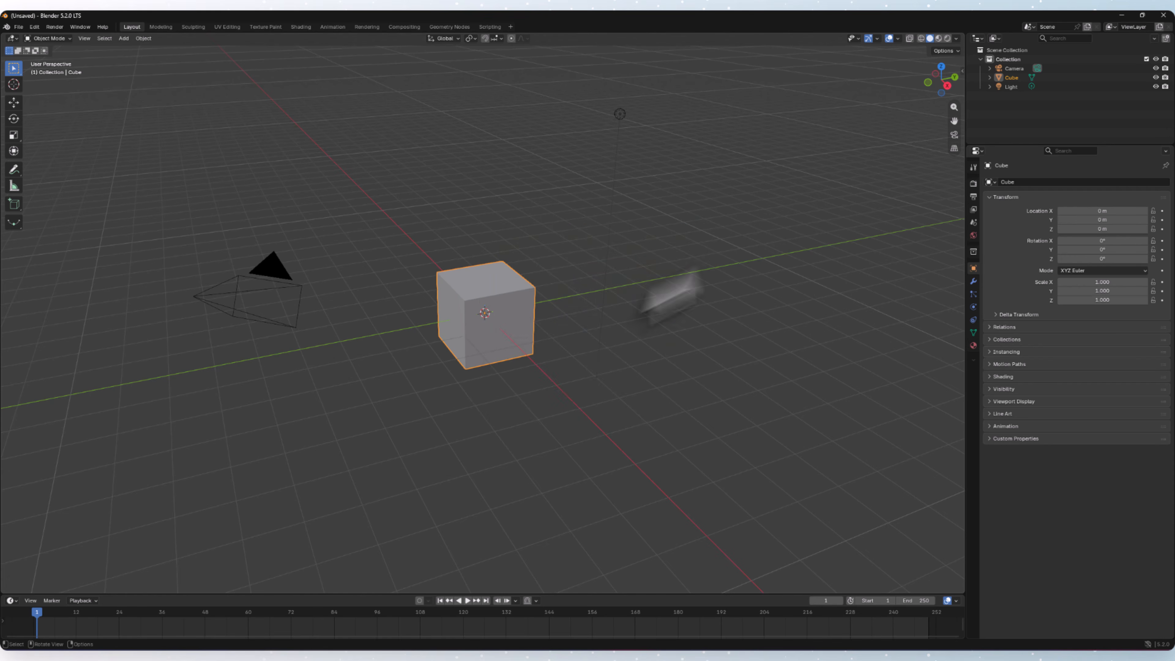
pyautogui.moveTo(865, 155); pyautogui.dragTo(195, 481)
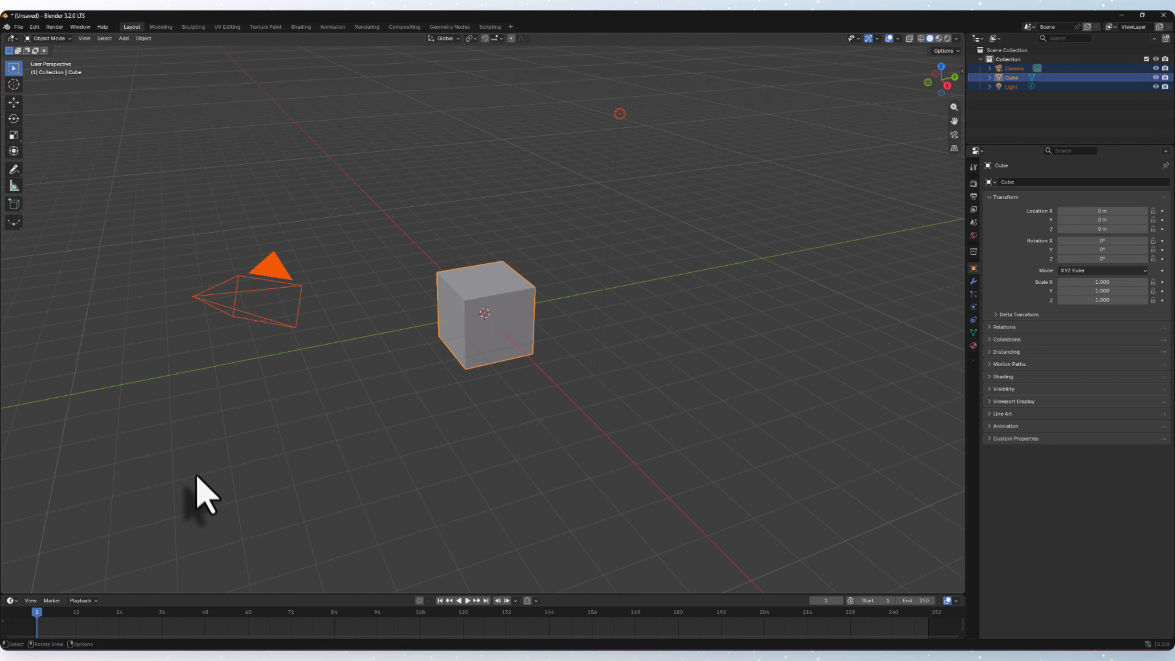
pyautogui.press('Delete')
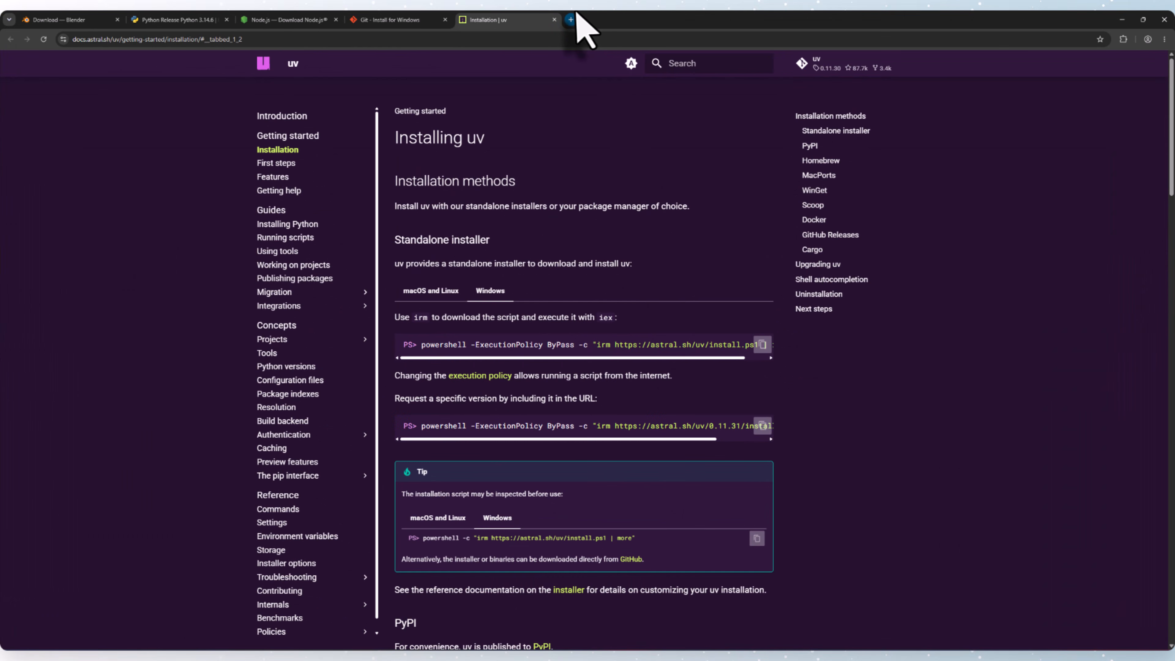
# - Switch to Chrome and open Blender Lab's MCP Server page at blender.org/lab/mcp-server/ in a new tab
pyautogui.click(573, 19)
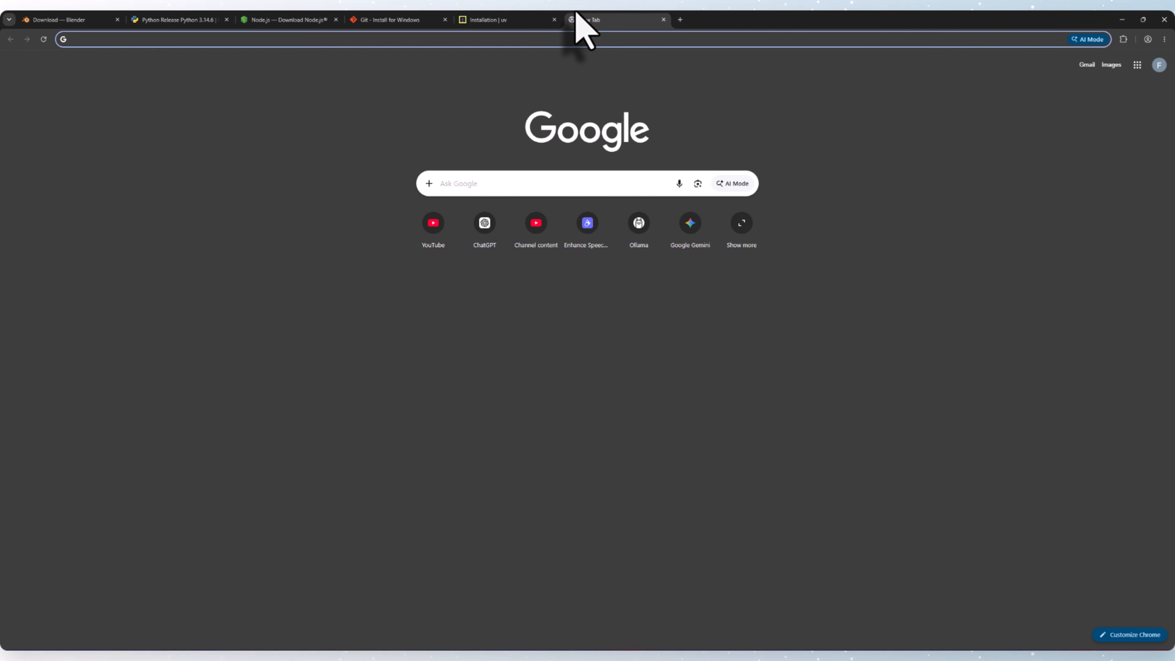
pyautogui.write('ble')
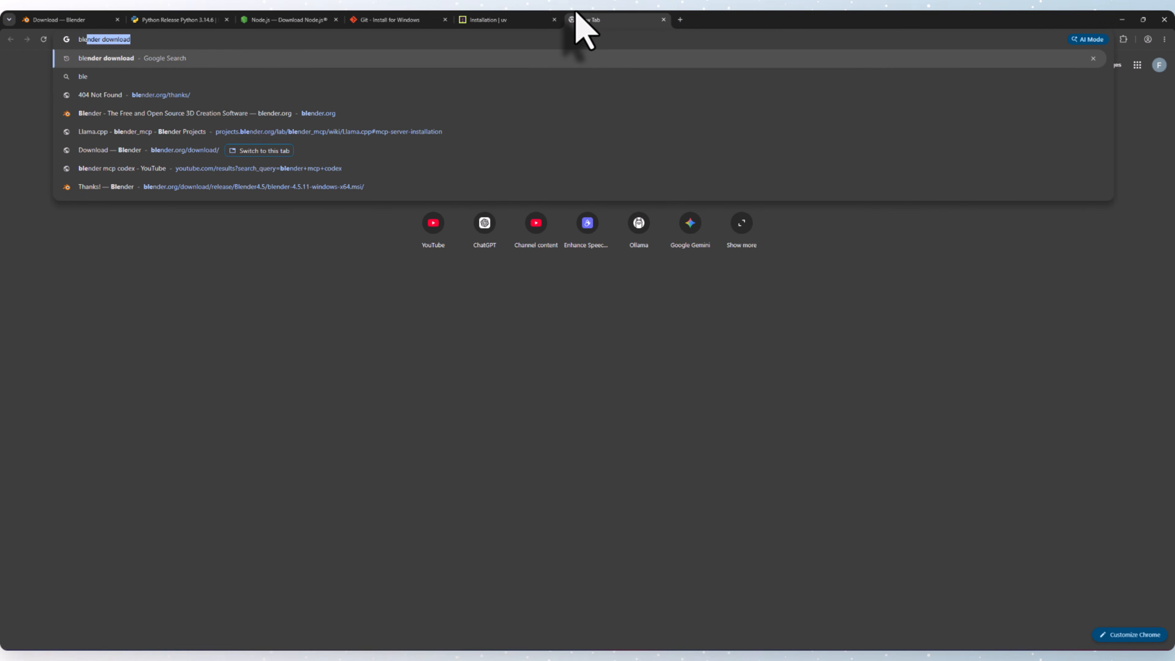
pyautogui.write('nder m')
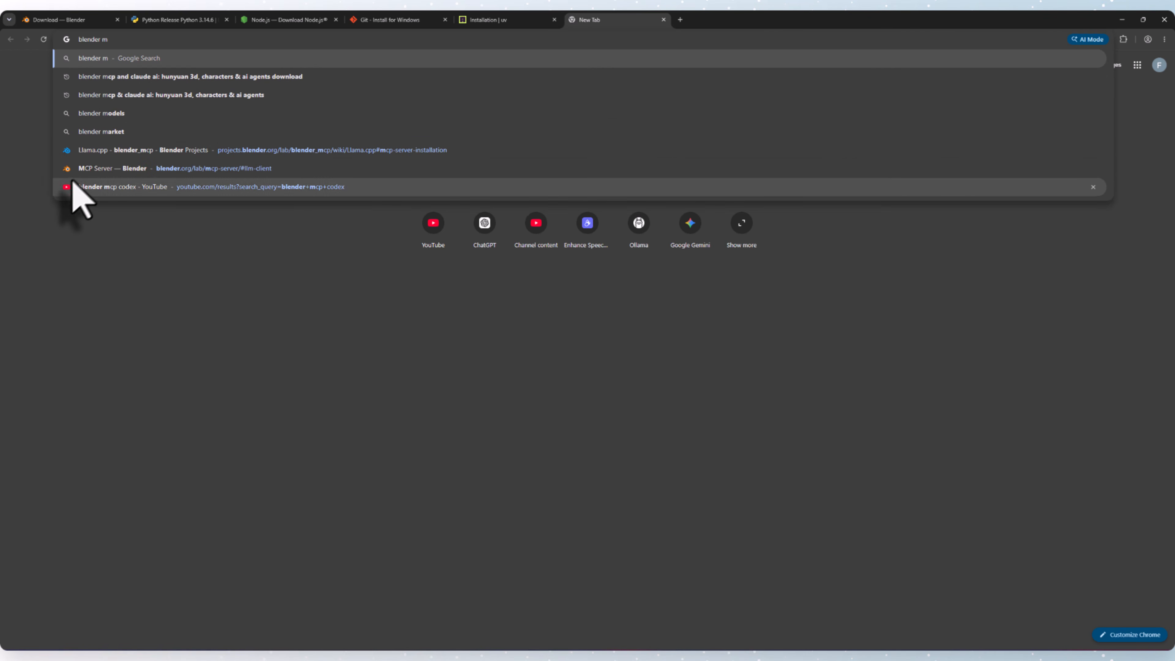
pyautogui.click(79, 169)
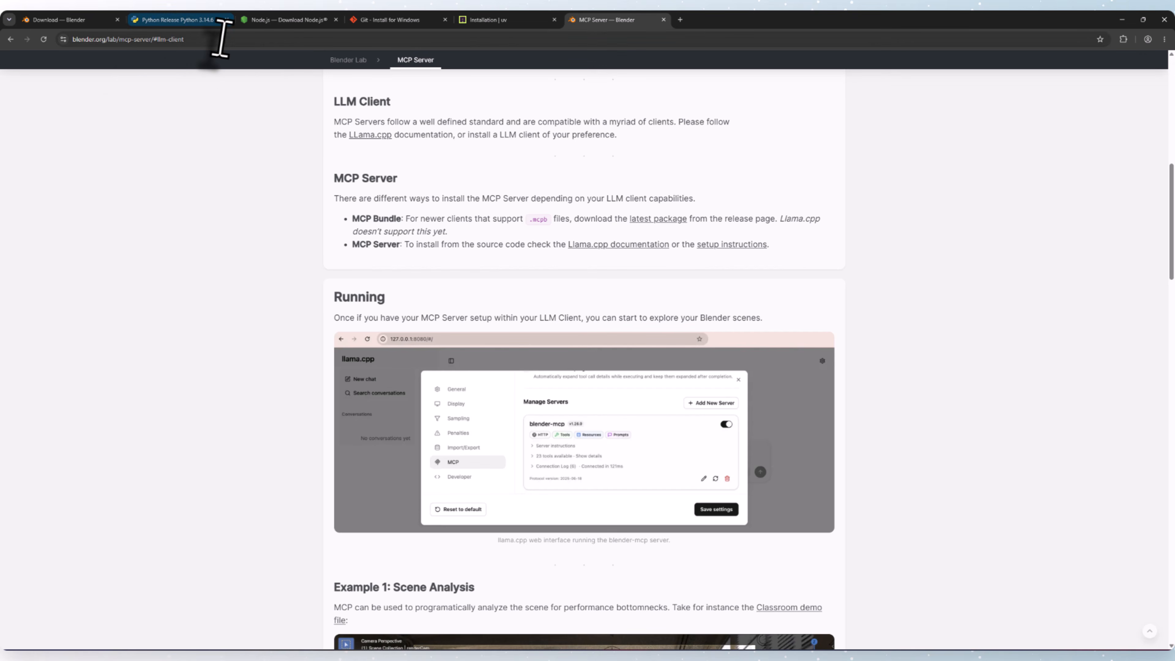
pyautogui.moveTo(216, 44); pyautogui.dragTo(158, 51)
pyautogui.press('BackSpace')
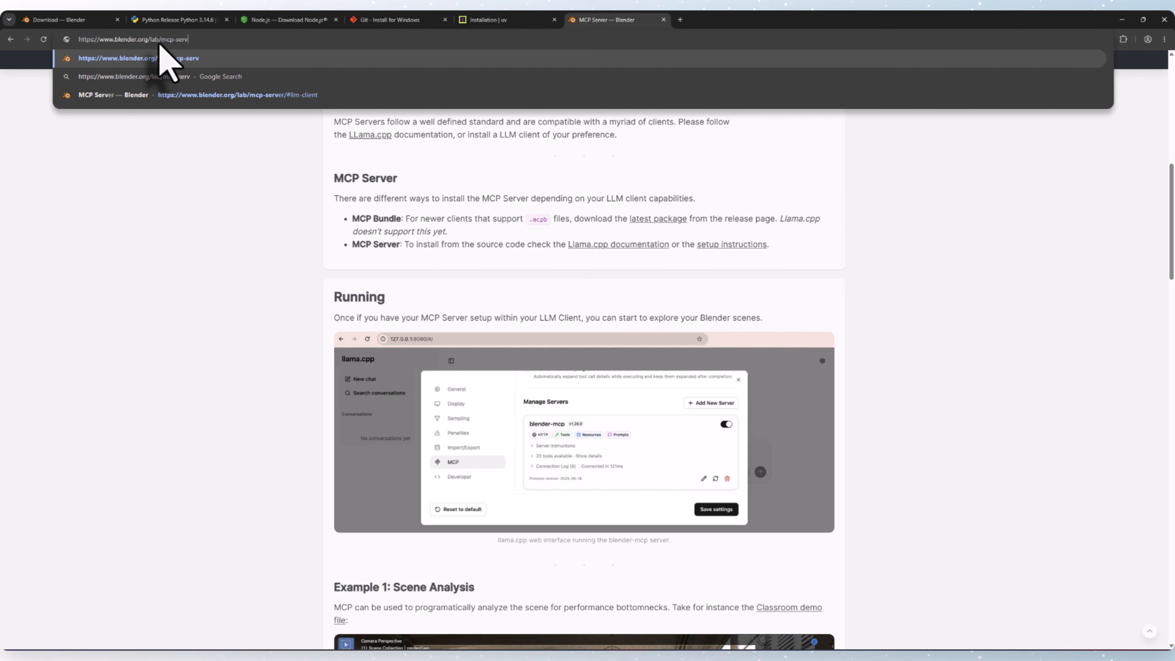
pyautogui.press('Return')
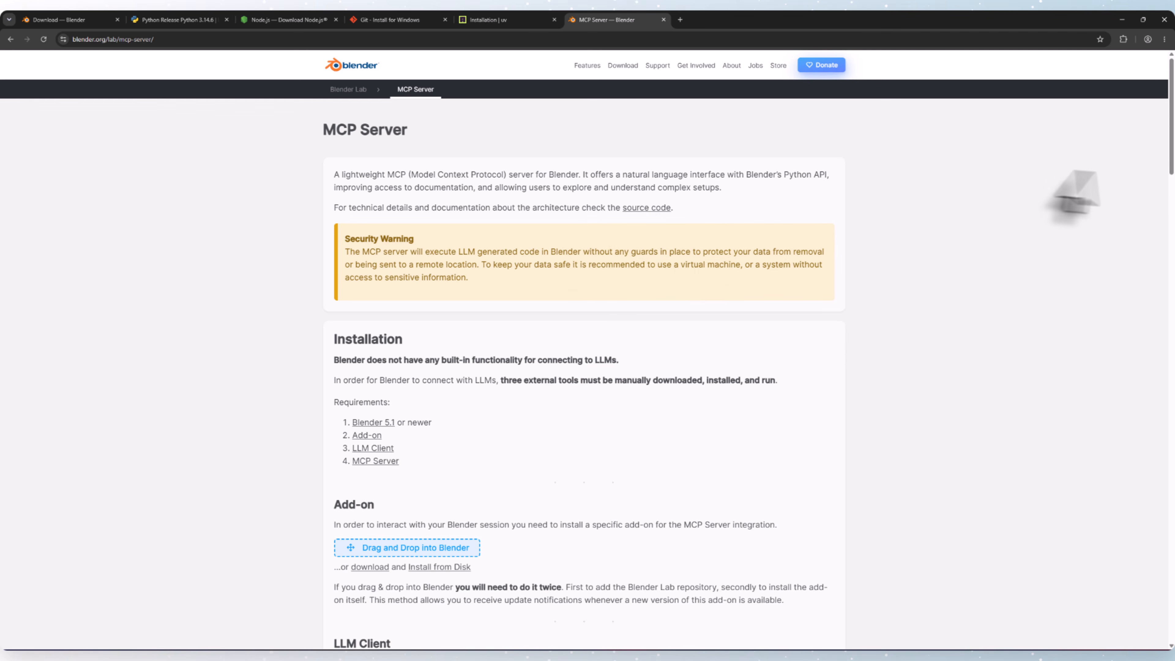
# - Download the MCP add-on zip from the page's Add-on section and open the folder it was saved in
pyautogui.scroll(-3, 1166, 139)
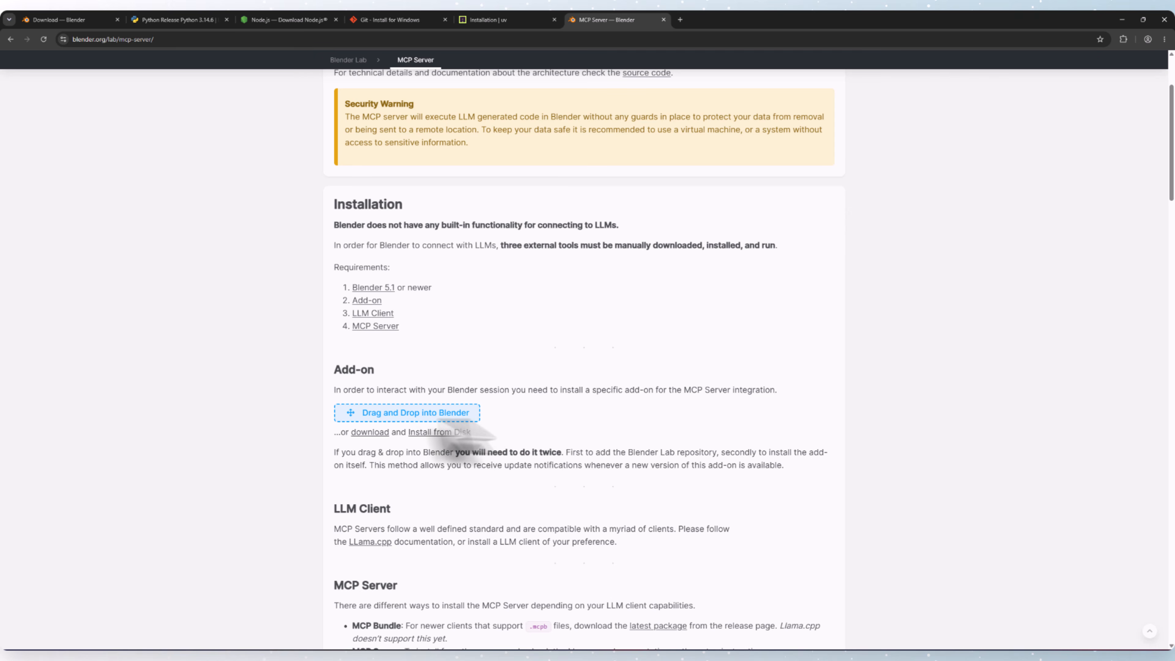
pyautogui.click(370, 432)
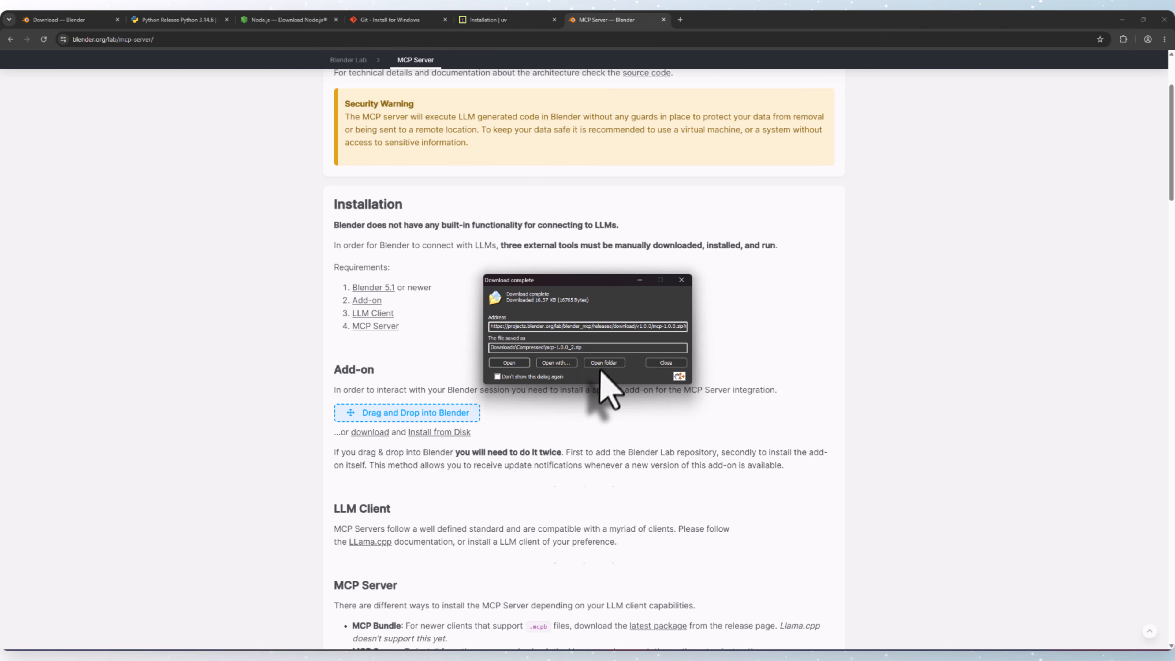
pyautogui.click(604, 363)
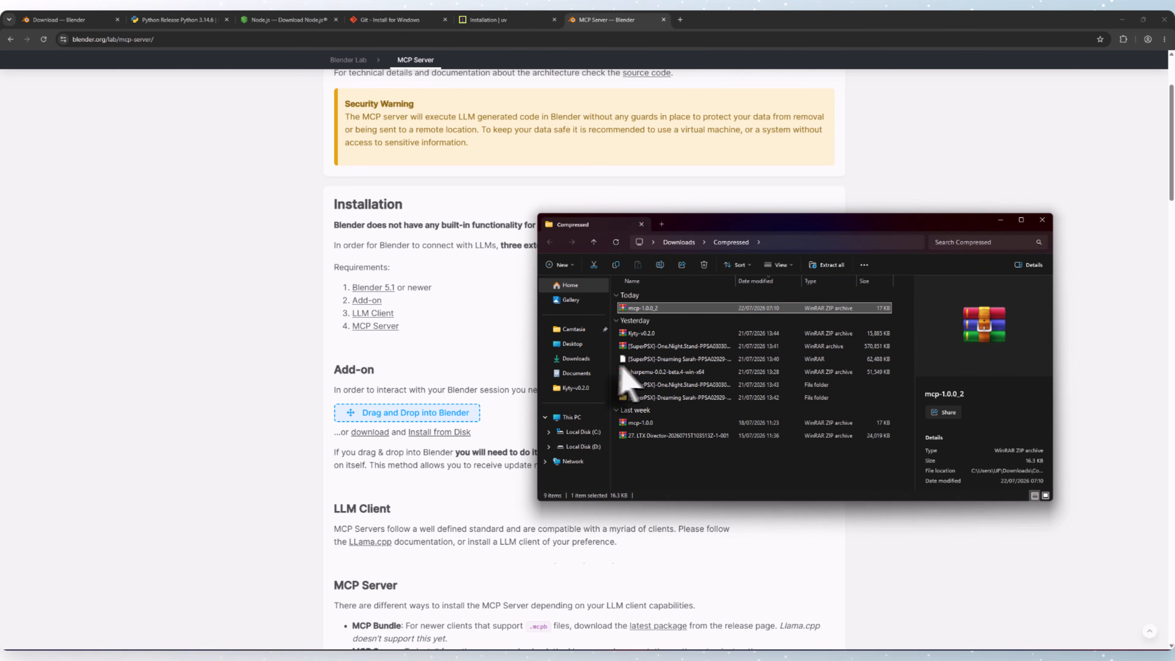
# - Delete the duplicate archive mcp-1.0.0_2 from the Compressed folder and select the existing mcp-1.0.0 archive
pyautogui.click(651, 311)
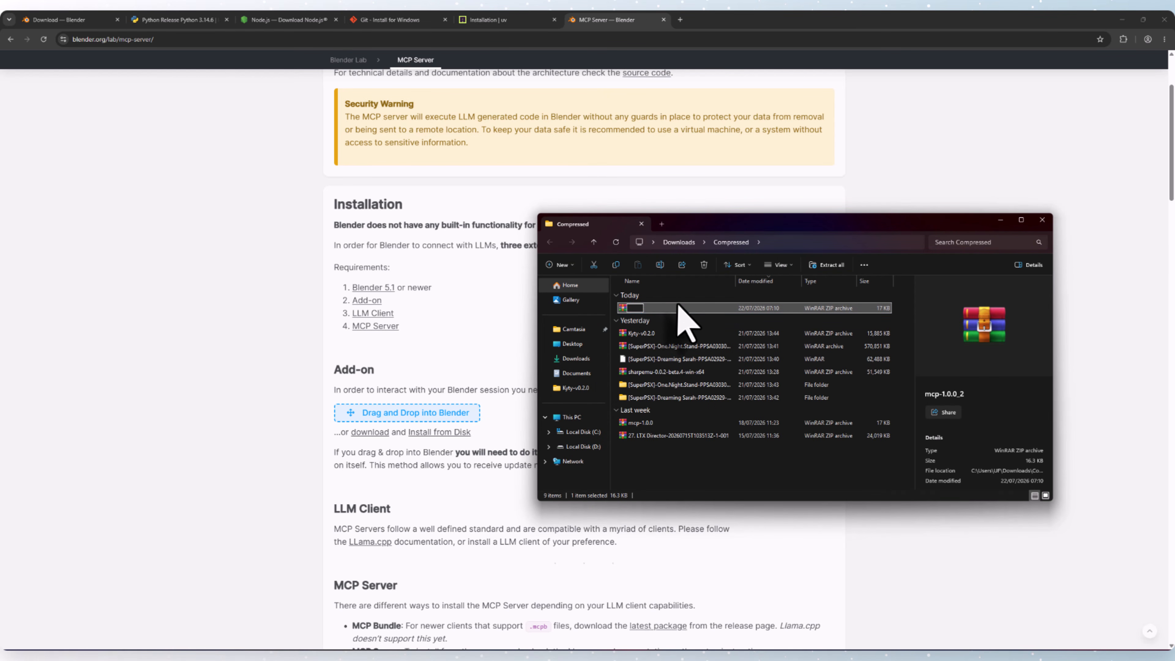
pyautogui.press('Delete')
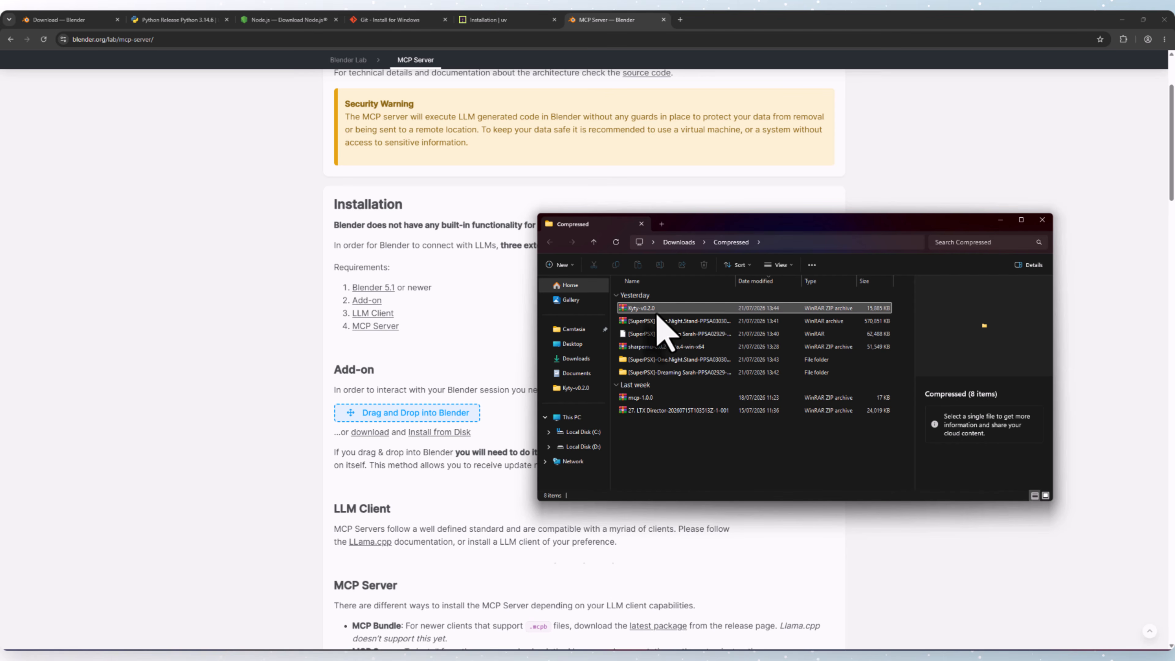
pyautogui.click(639, 397)
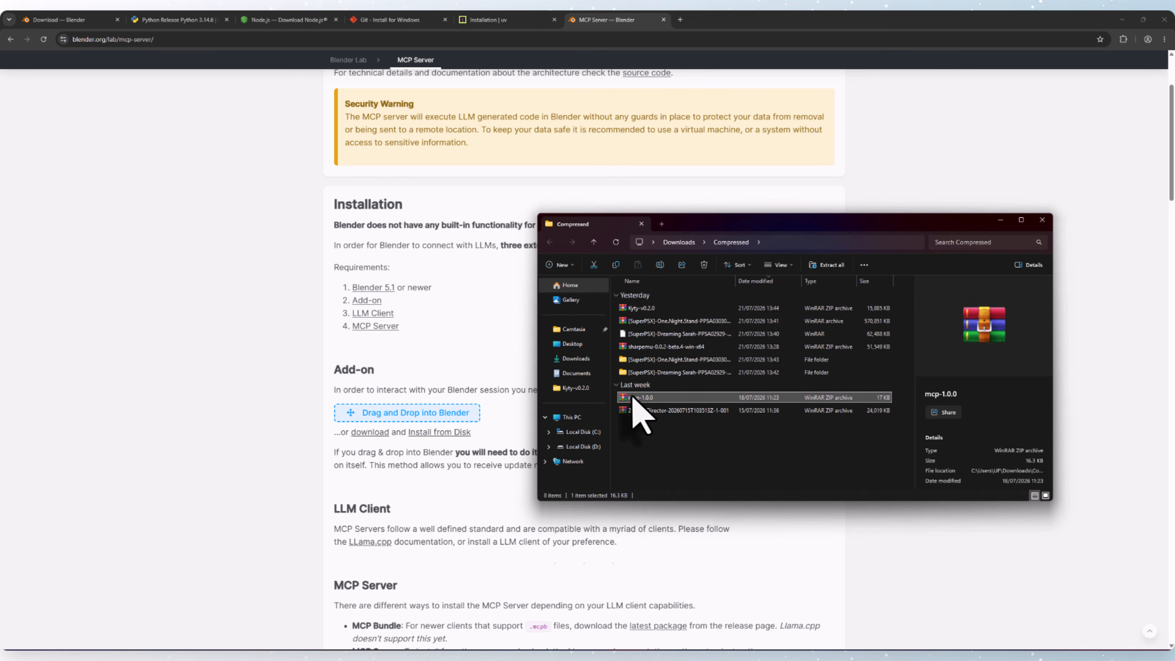
# - Switch to Blender, install the add-on mcp-1.0.0.zip from disk out of Downloads\Compressed, and expand the MCP add-on's details
pyautogui.moveTo(720, 659)
pyautogui.click(720, 607)
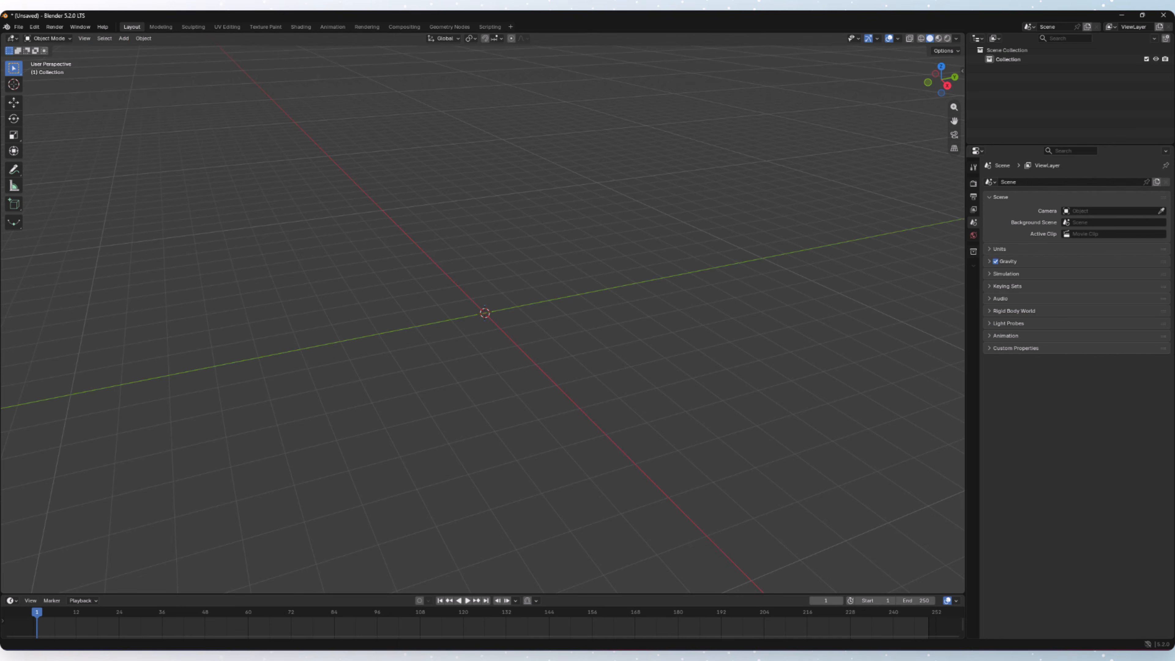
pyautogui.click(33, 27)
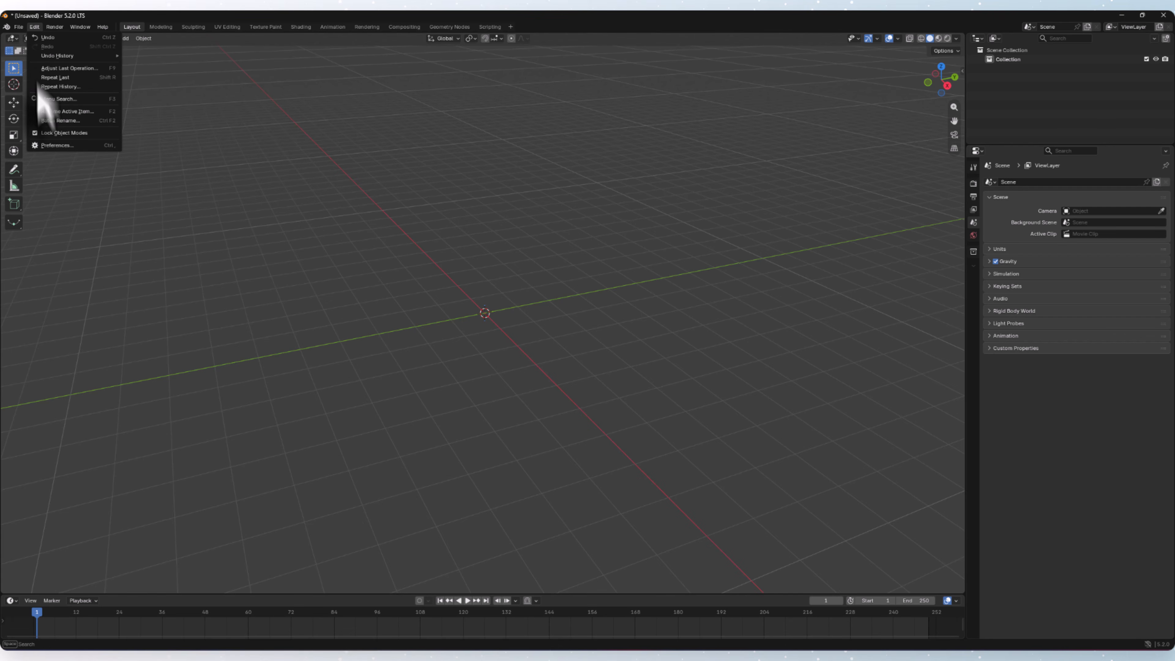
pyautogui.click(50, 144)
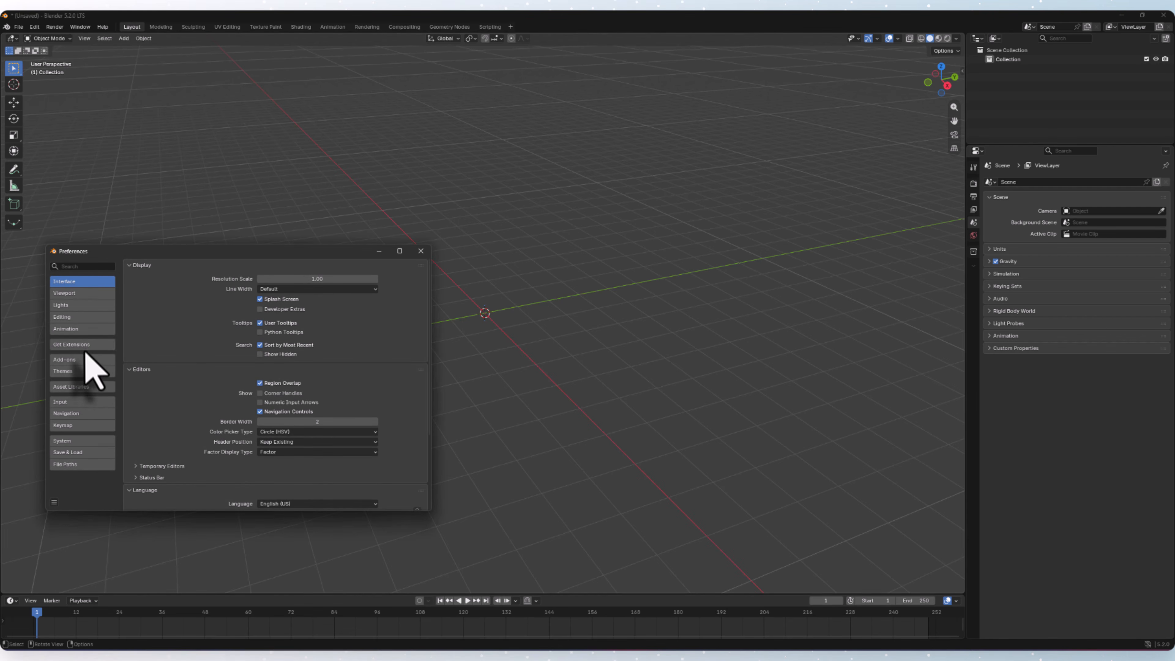
pyautogui.click(80, 361)
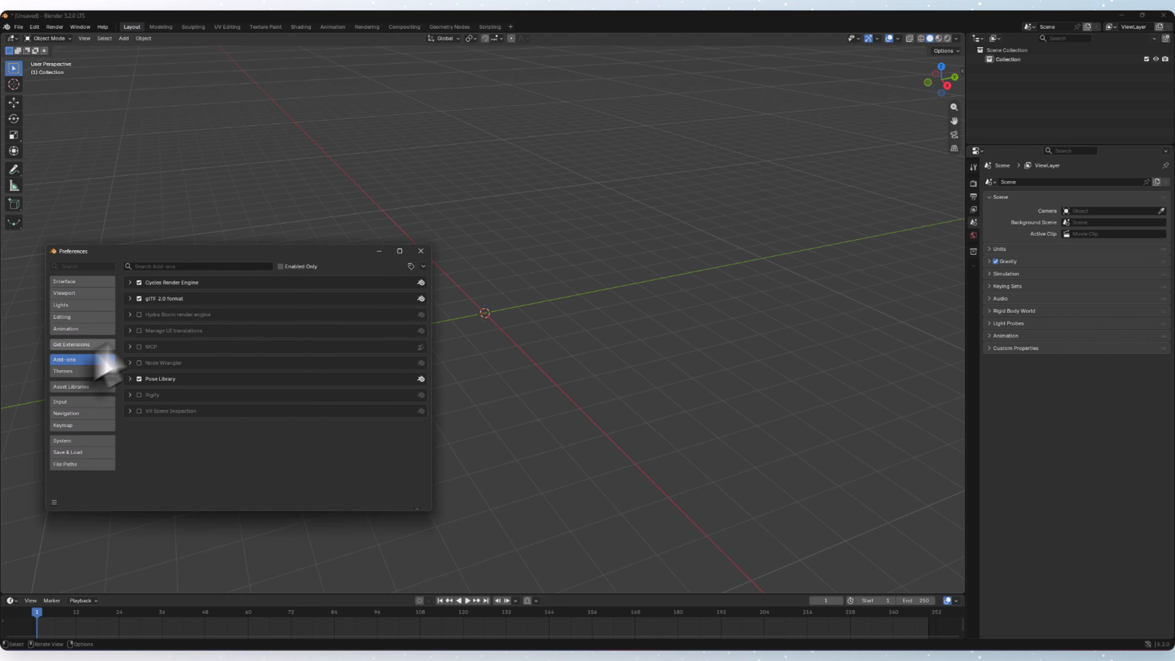
pyautogui.click(423, 266)
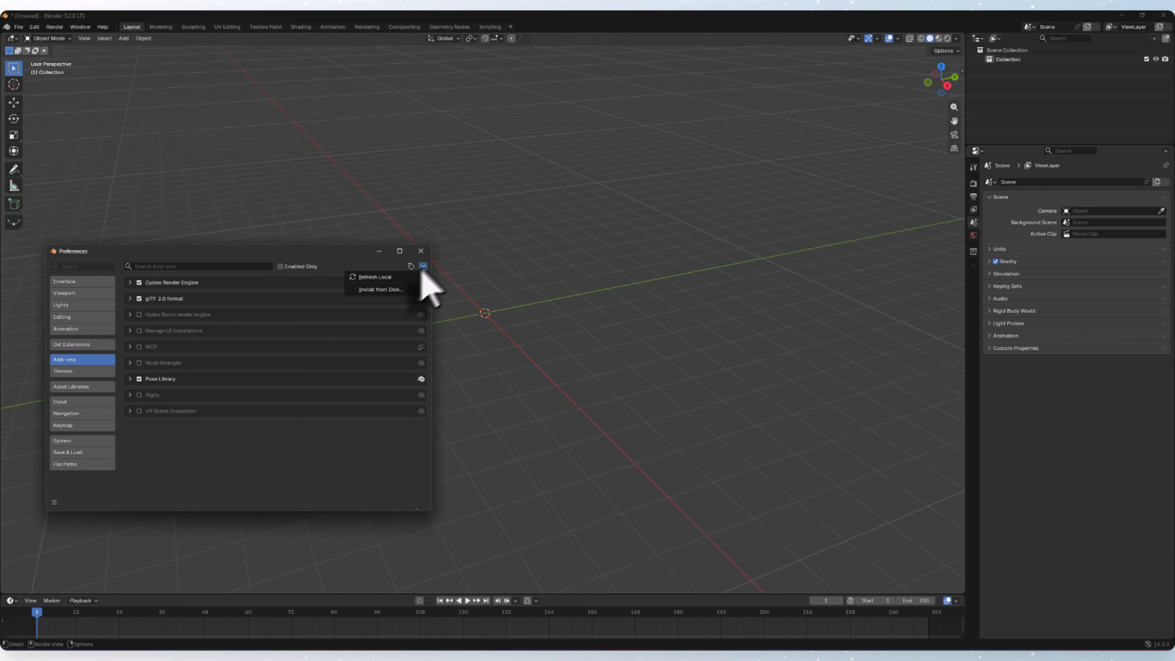
pyautogui.click(381, 290)
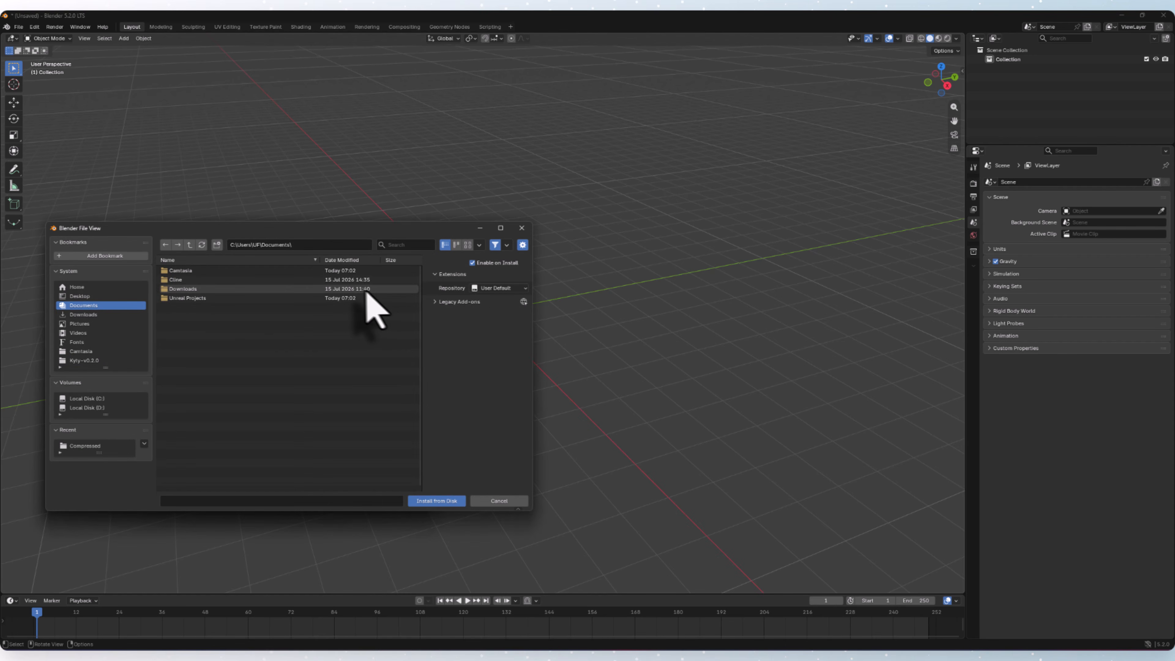
pyautogui.click(111, 314)
pyautogui.doubleClick(195, 270)
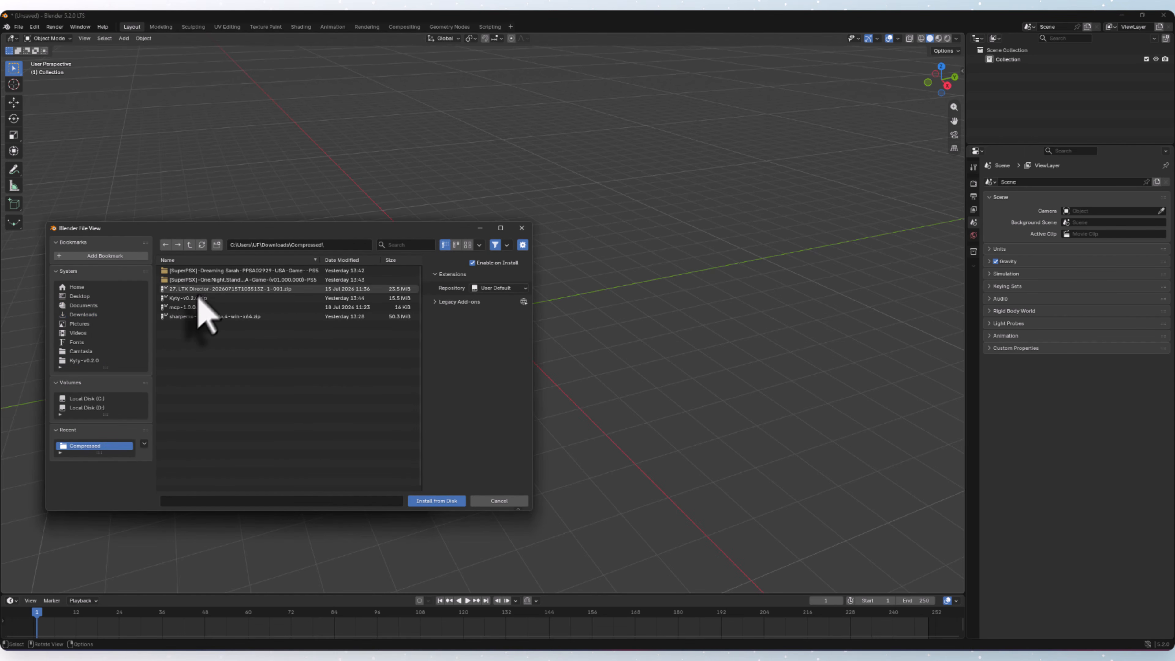
pyautogui.click(187, 307)
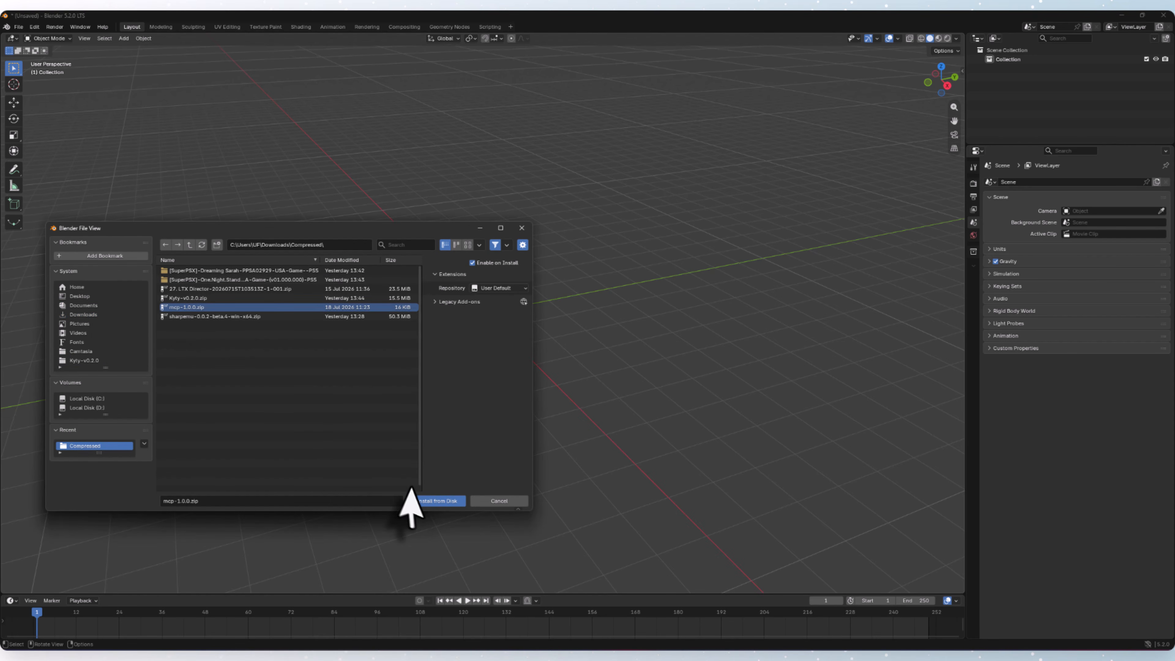
pyautogui.click(437, 501)
pyautogui.click(147, 351)
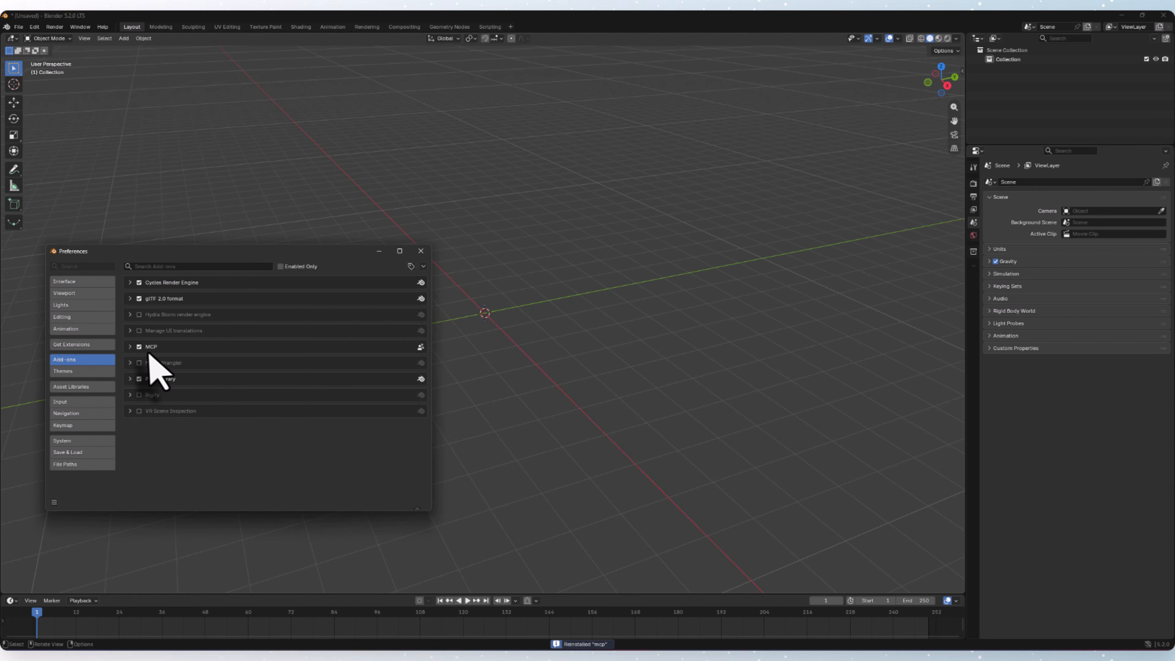
pyautogui.click(130, 347)
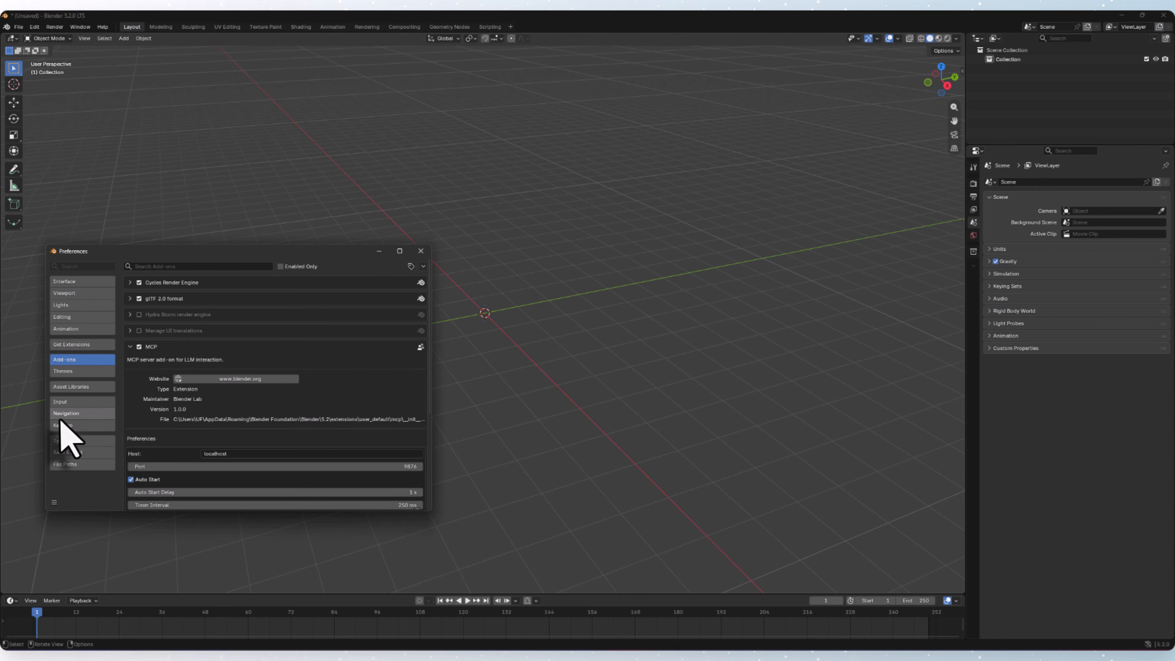
# - Enable Allow Online Access in the system preferences, start the MCP add-on's bridge server, and minimize Preferences
pyautogui.click(68, 442)
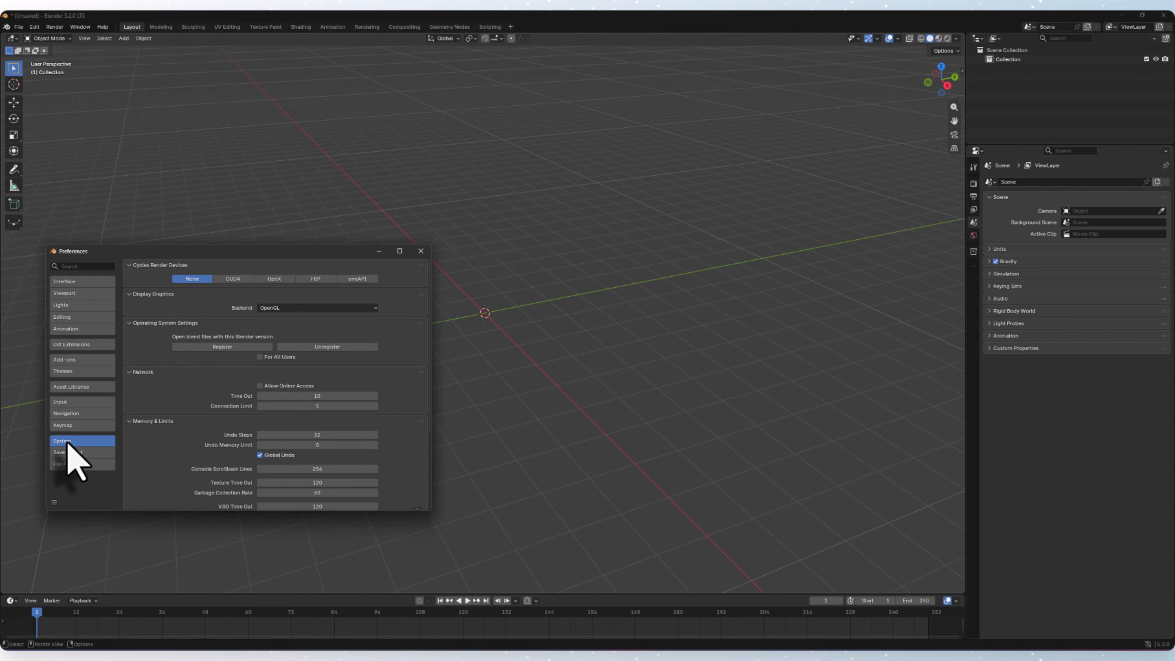
pyautogui.click(260, 386)
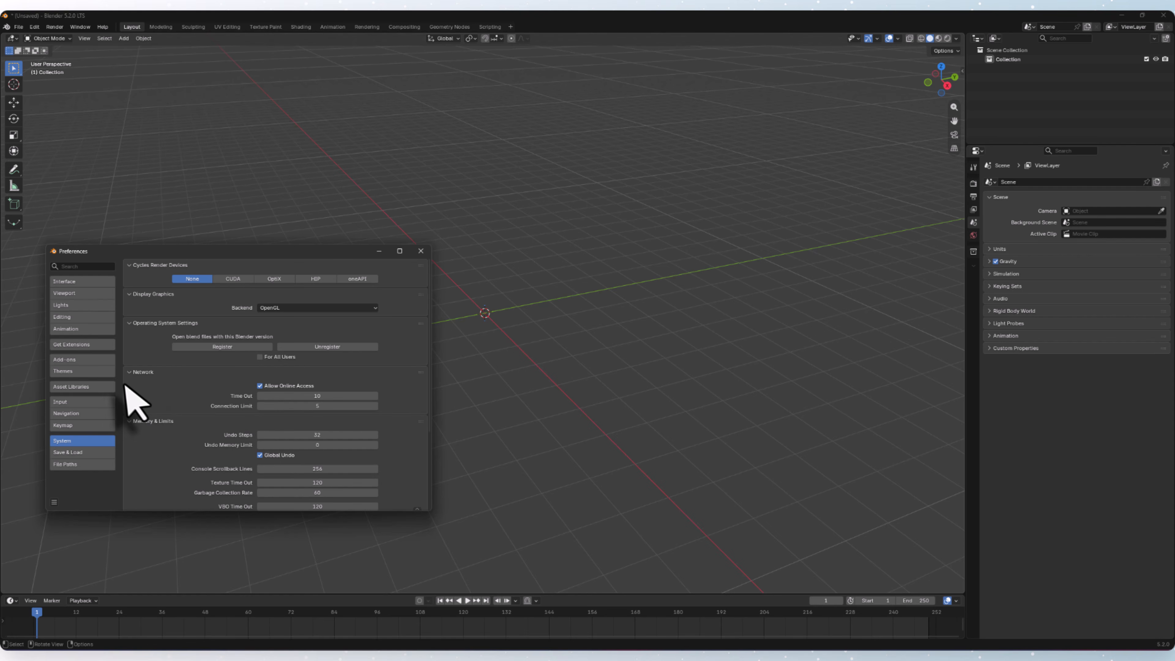
pyautogui.click(86, 360)
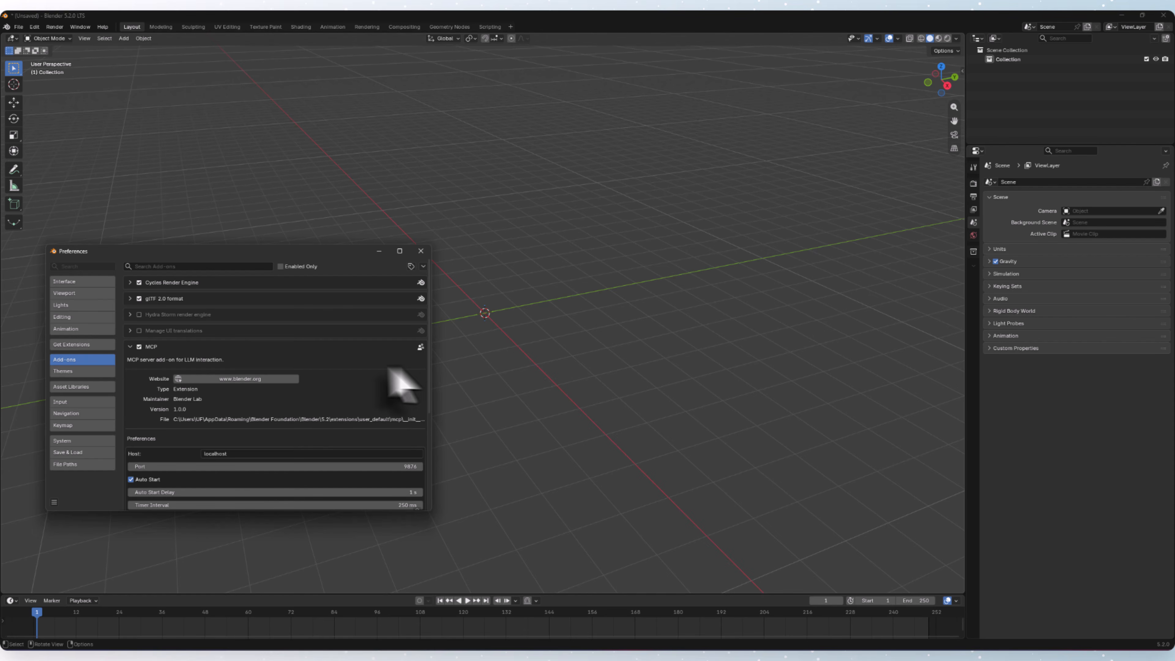
pyautogui.scroll(-3, 428, 423)
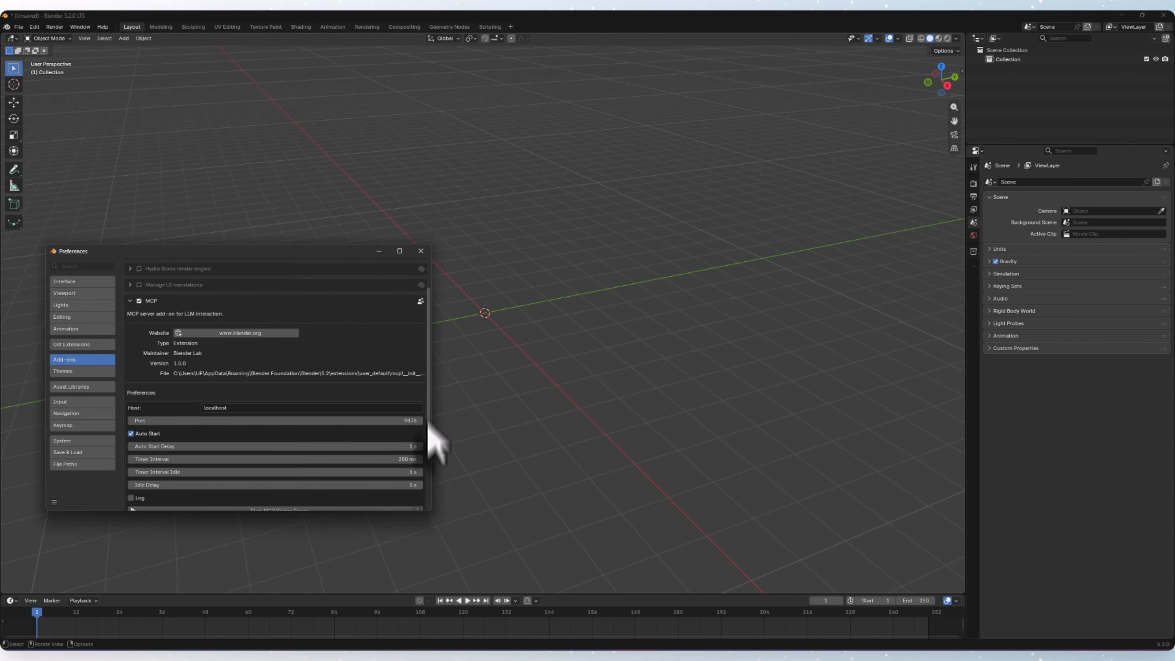
pyautogui.scroll(-6, 428, 423)
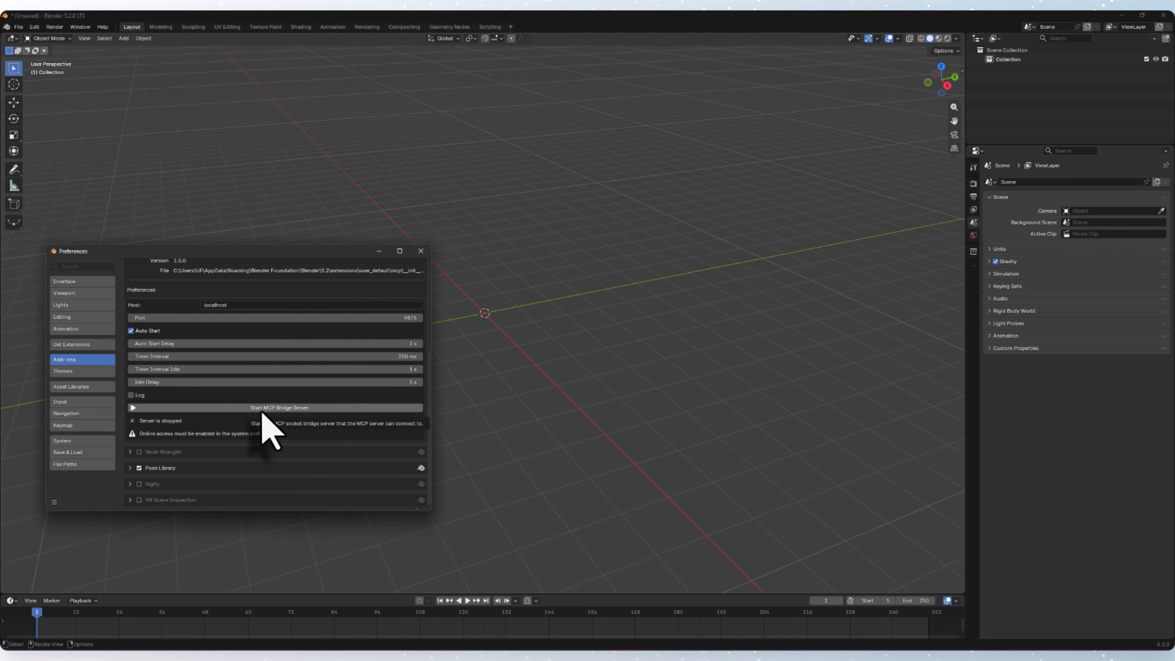
pyautogui.click(281, 407)
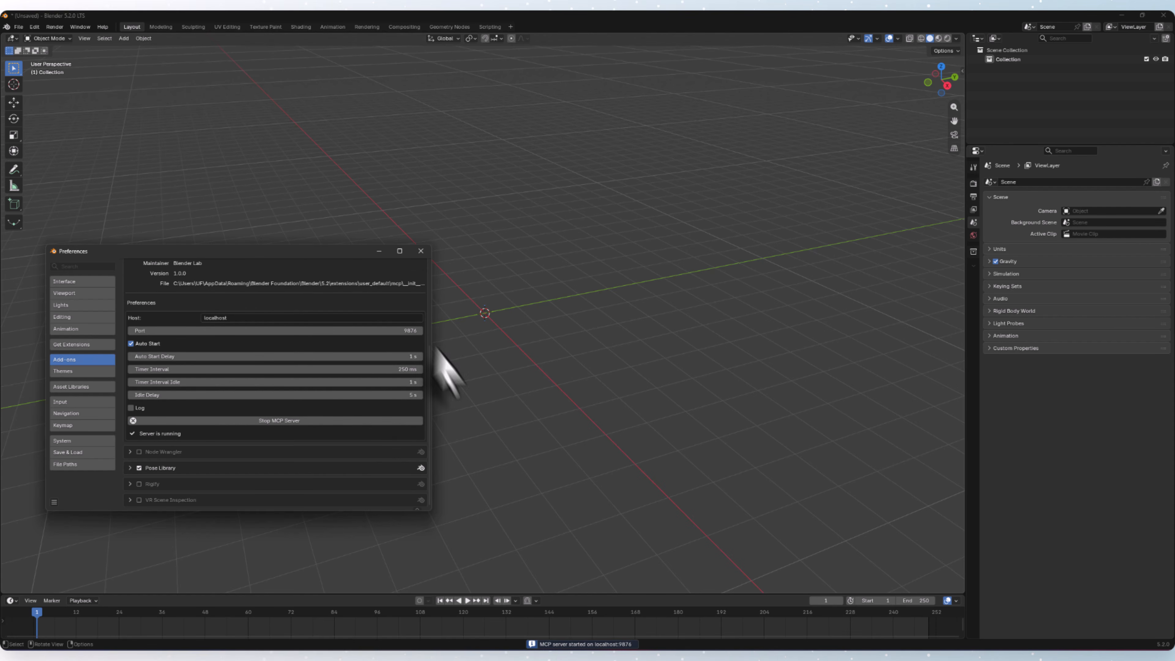
pyautogui.click(379, 252)
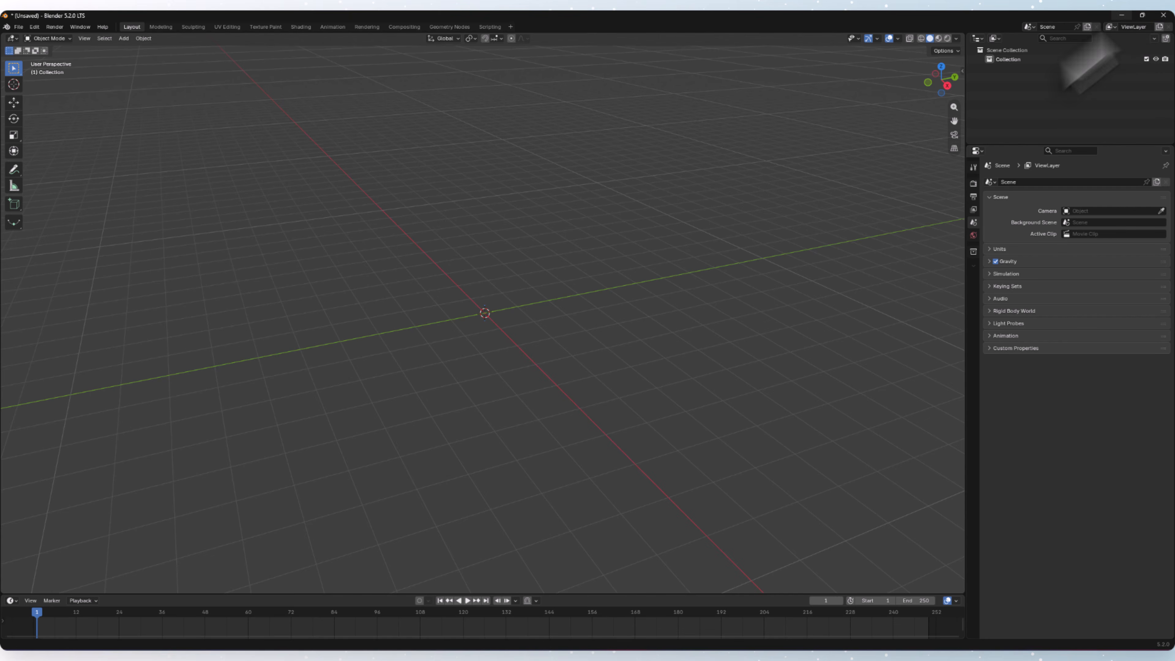
# - Save the Blender file as mcpb.blend in the Documents folder
pyautogui.click(18, 27)
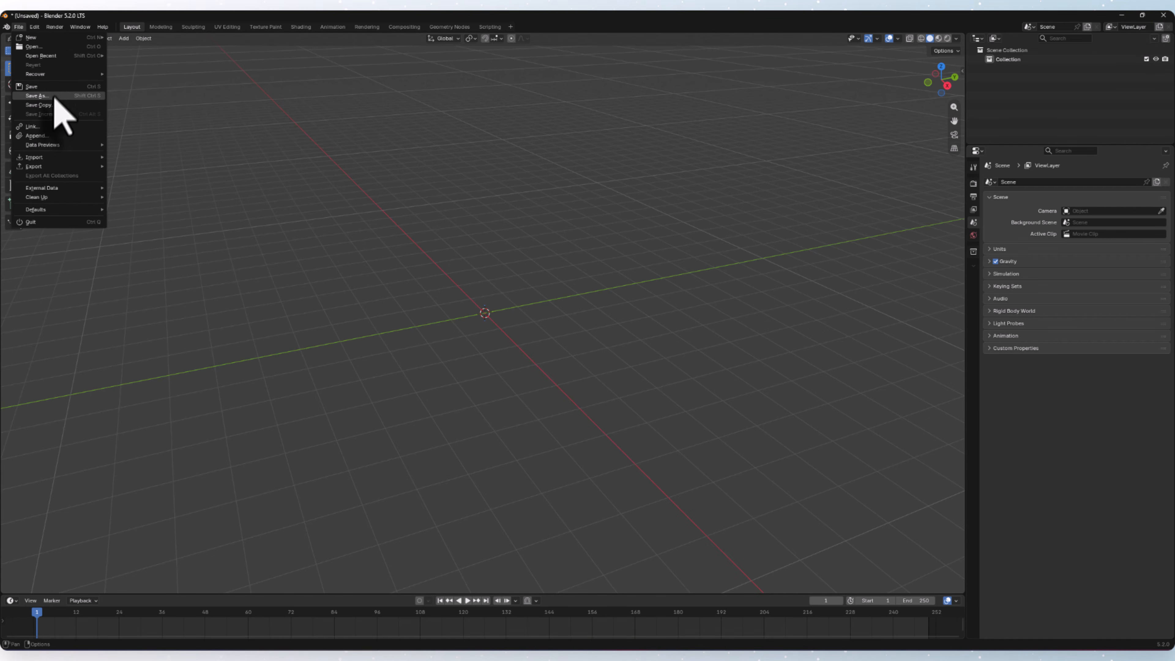
pyautogui.click(53, 87)
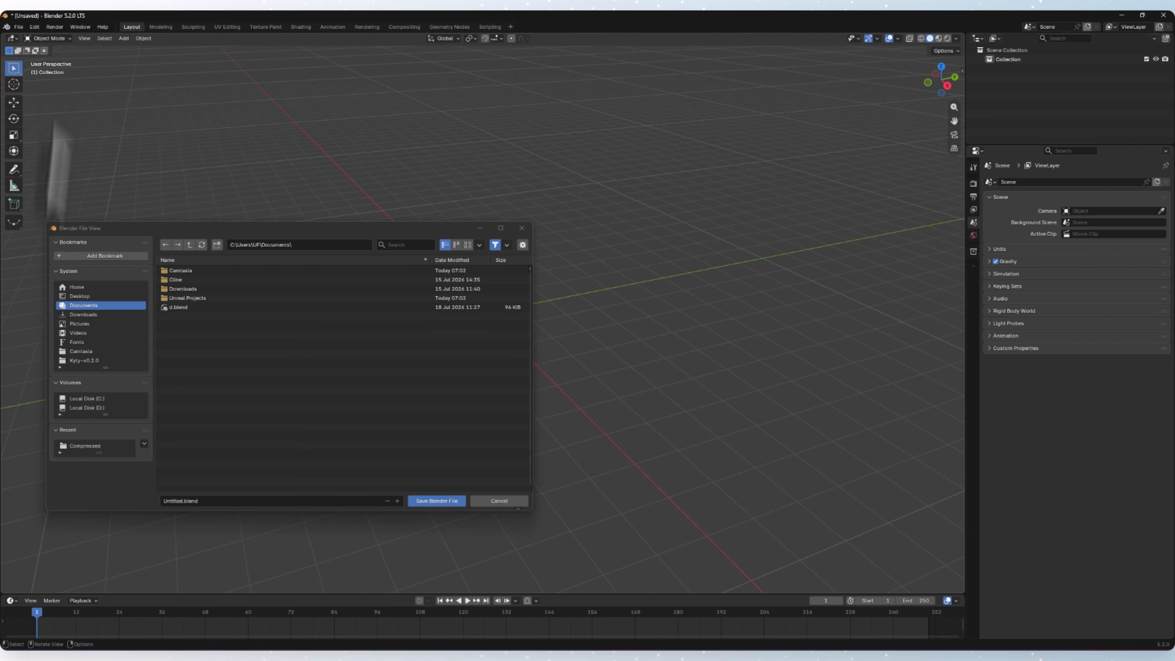
pyautogui.click(177, 500)
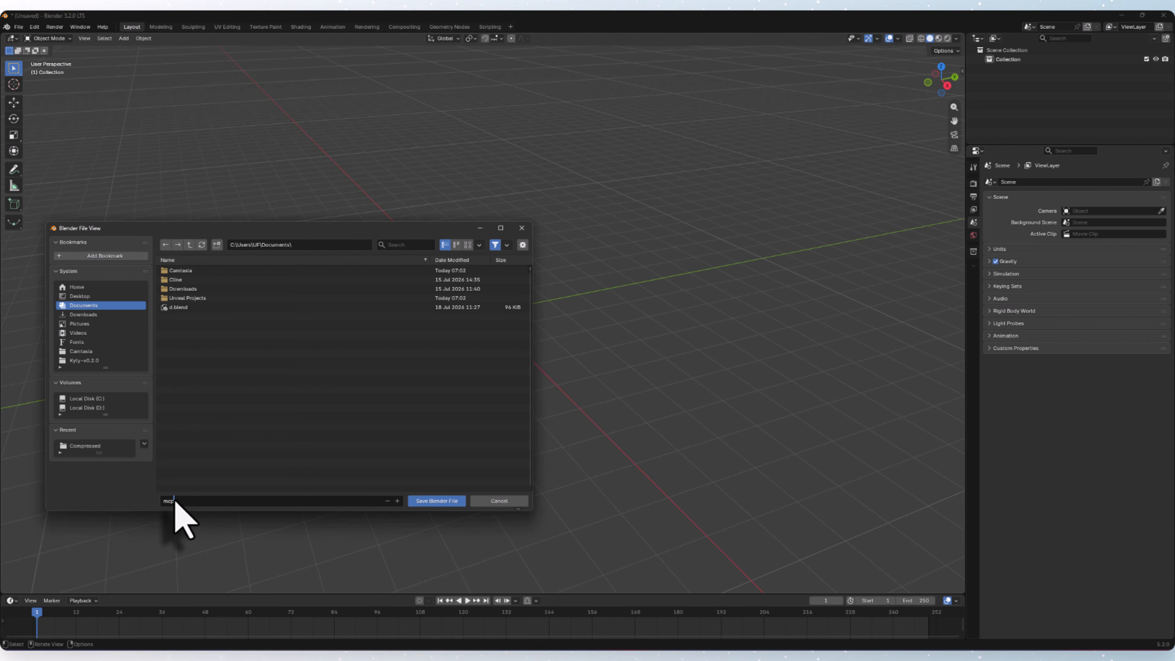
pyautogui.write('mcpb')
pyautogui.press('Return')
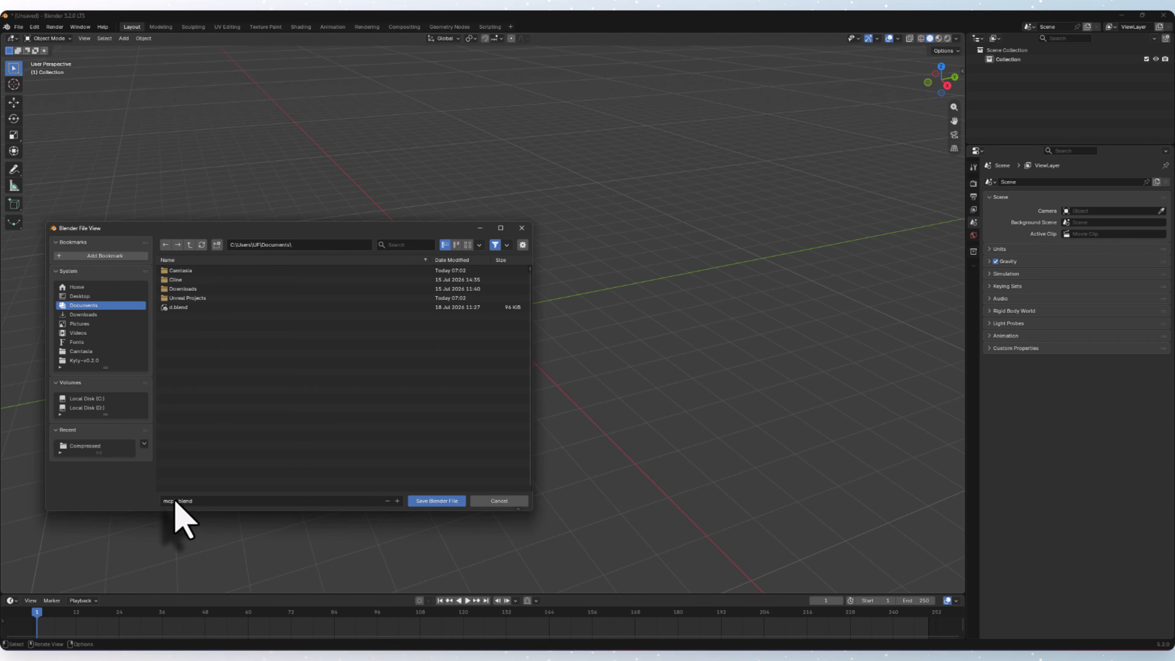
pyautogui.click(448, 502)
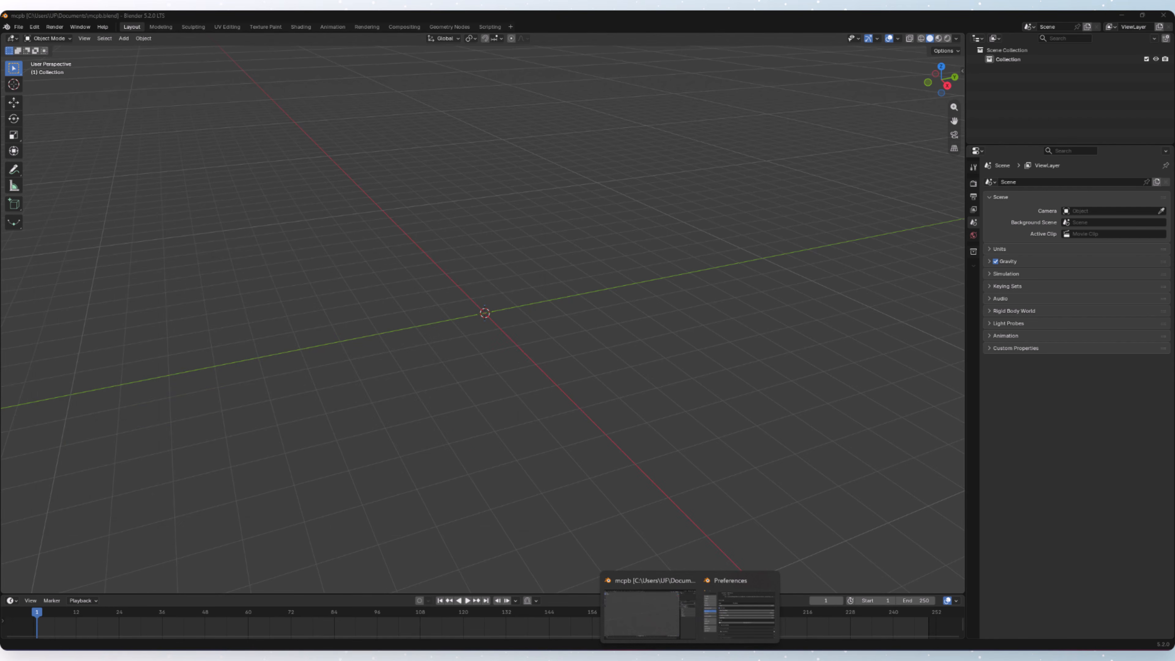
# - Switch to Chrome, open the Llama.cpp documentation from the page's MCP Server section, and review its Windows installation commands
pyautogui.click(670, 657)
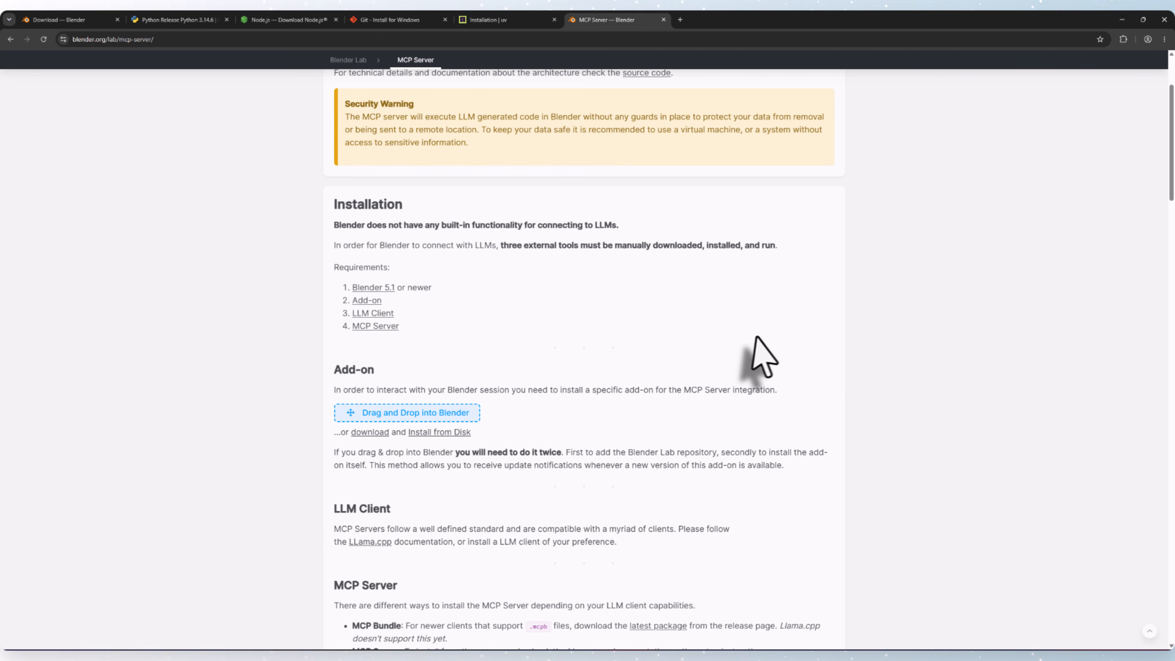
pyautogui.click(374, 328)
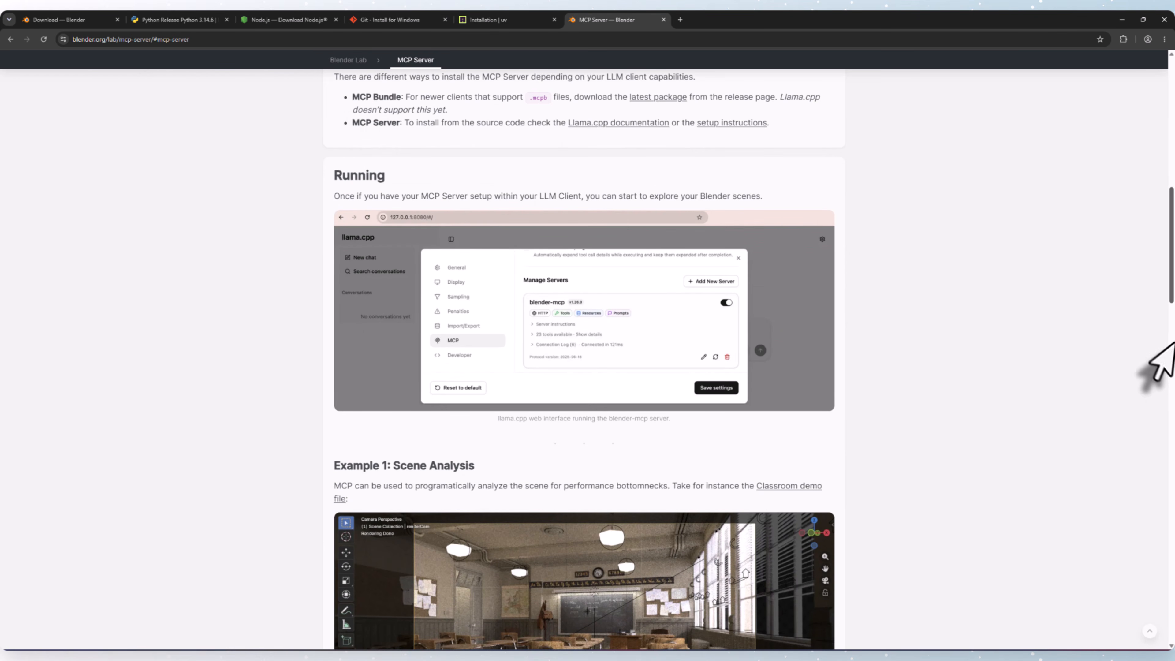
pyautogui.scroll(-10, 1162, 365)
pyautogui.scroll(12, 1167, 368)
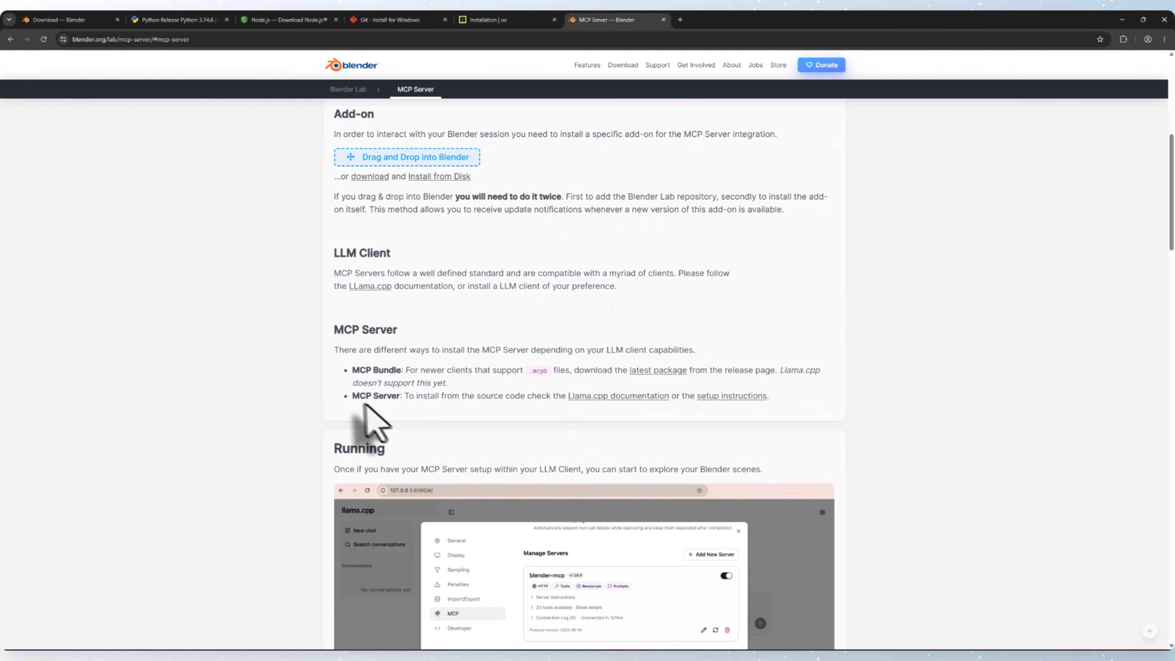
pyautogui.moveTo(346, 396); pyautogui.dragTo(404, 396)
pyautogui.click(399, 395)
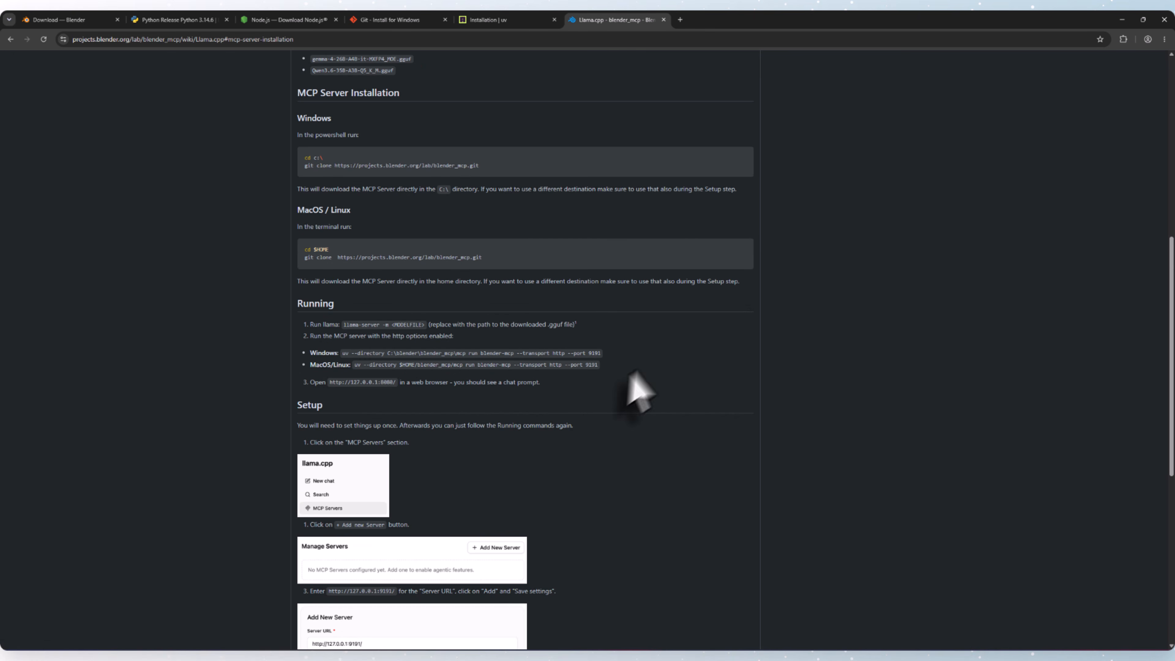
pyautogui.scroll(4, 1168, 325)
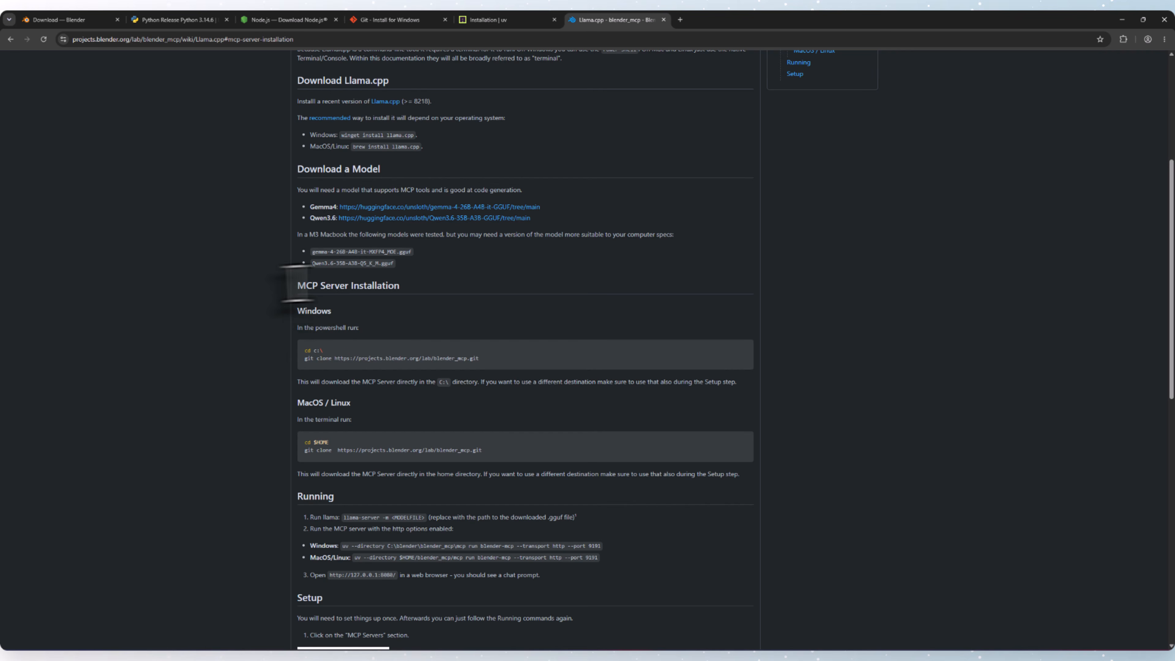
pyautogui.moveTo(301, 333); pyautogui.dragTo(349, 360)
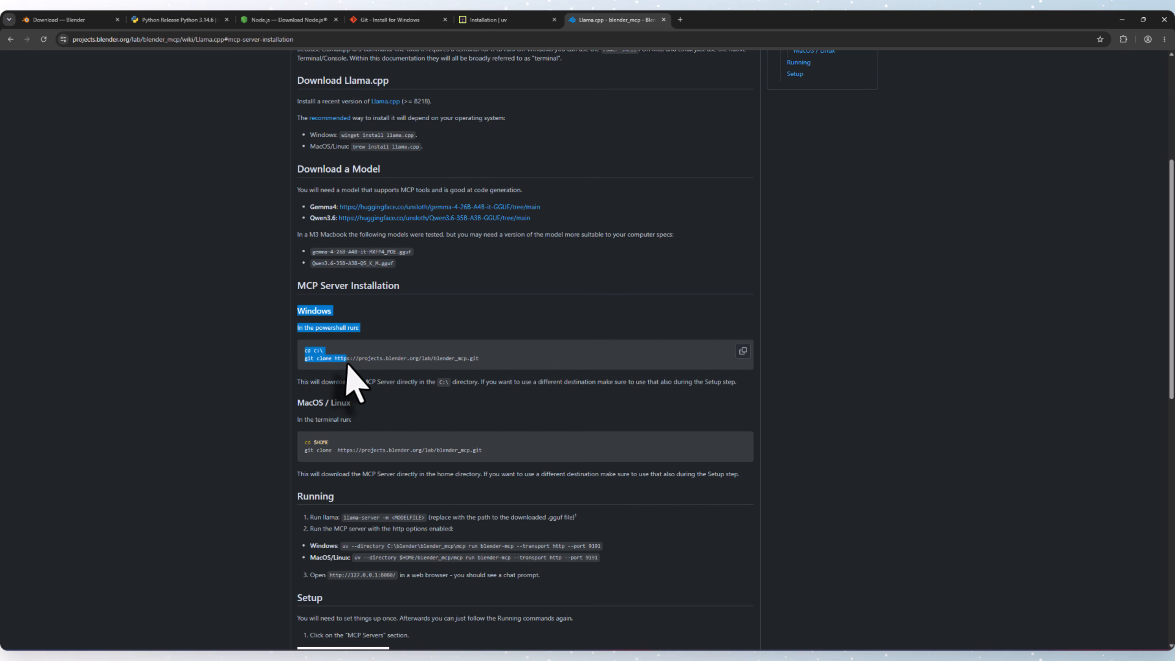
pyautogui.click(422, 395)
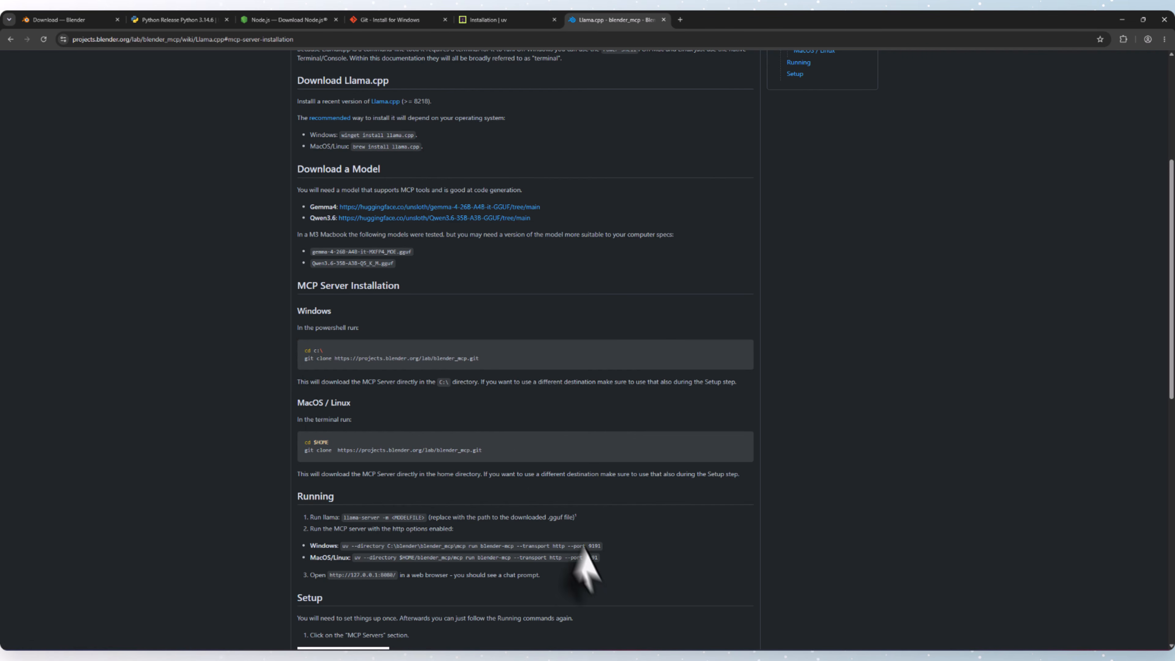
# - Switch to File Explorer, open Local Disk (C:), and launch a command prompt in C:\ beside the Windows instructions
pyautogui.click(630, 658)
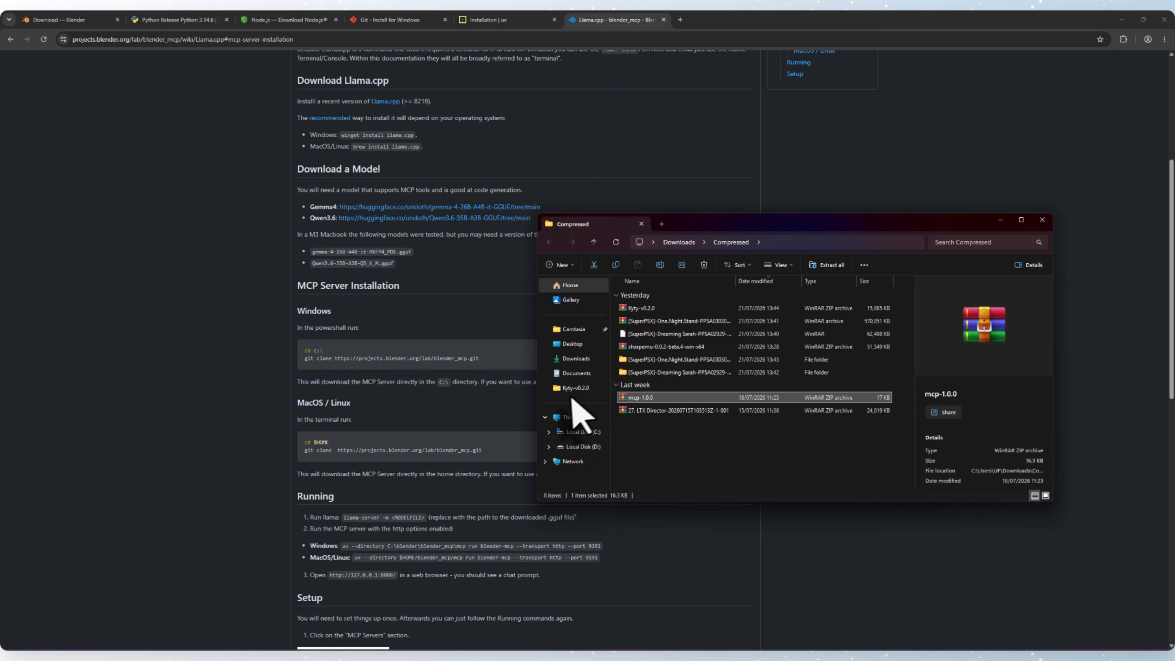
pyautogui.click(567, 420)
pyautogui.doubleClick(664, 313)
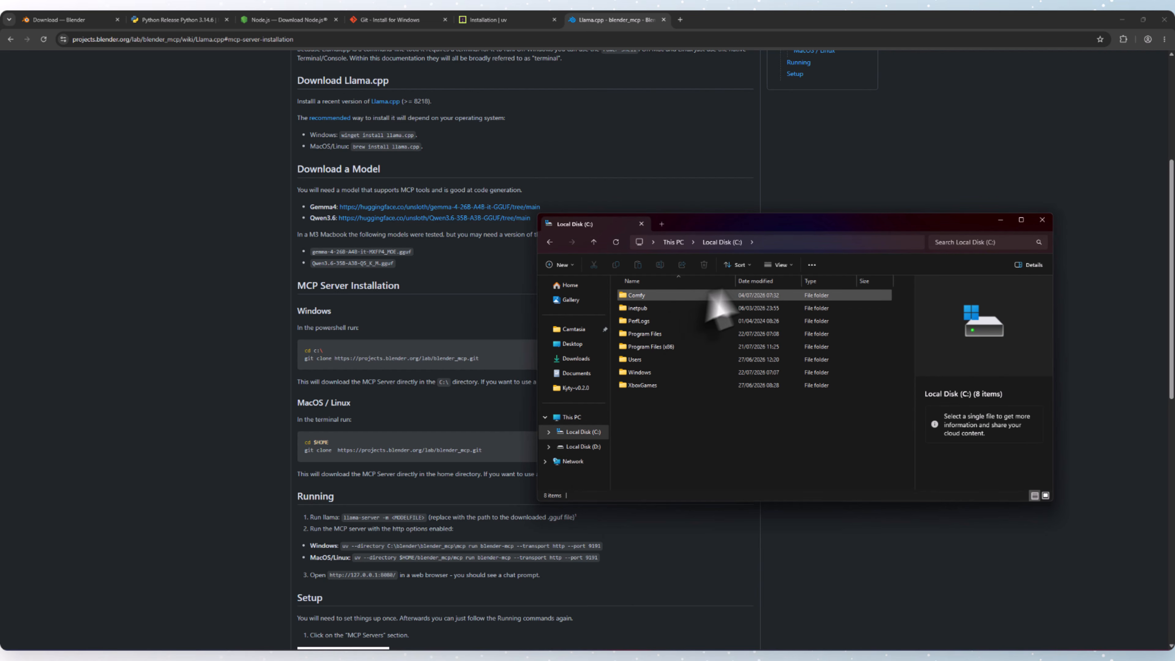
pyautogui.click(770, 243)
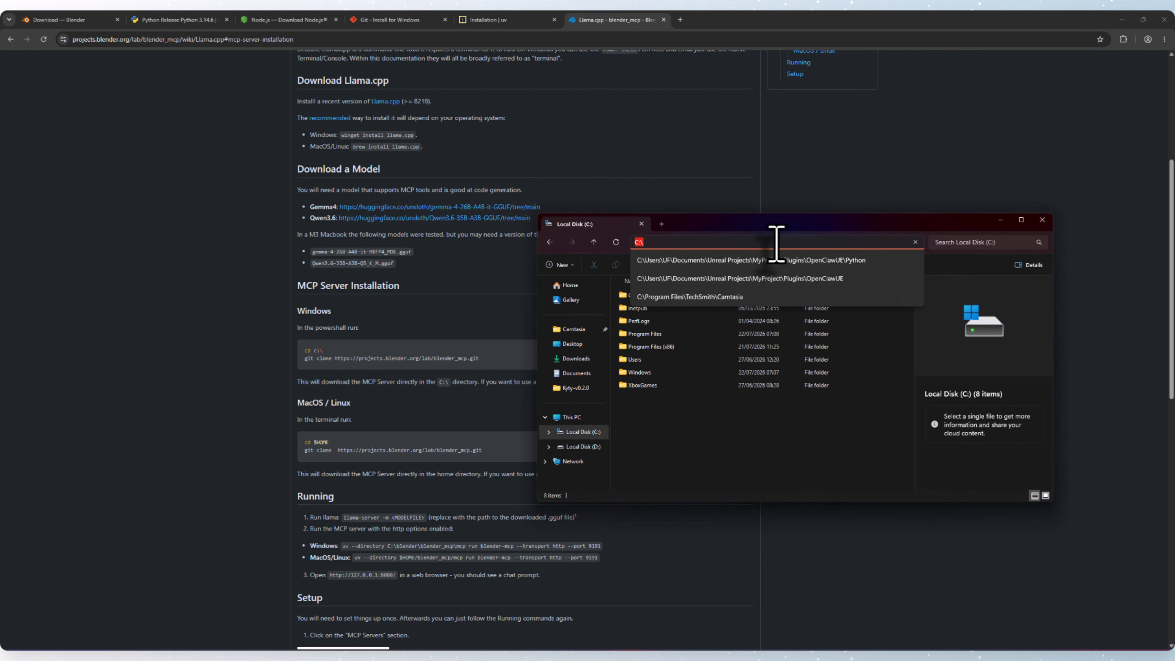
pyautogui.write('cmd')
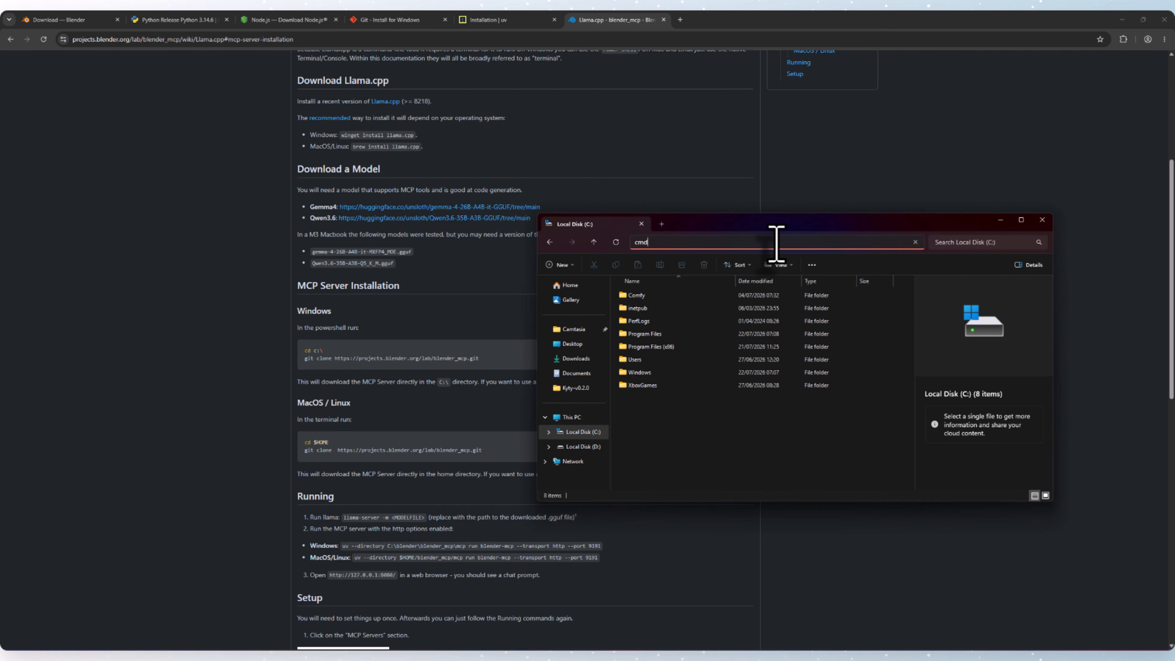
pyautogui.press('Return')
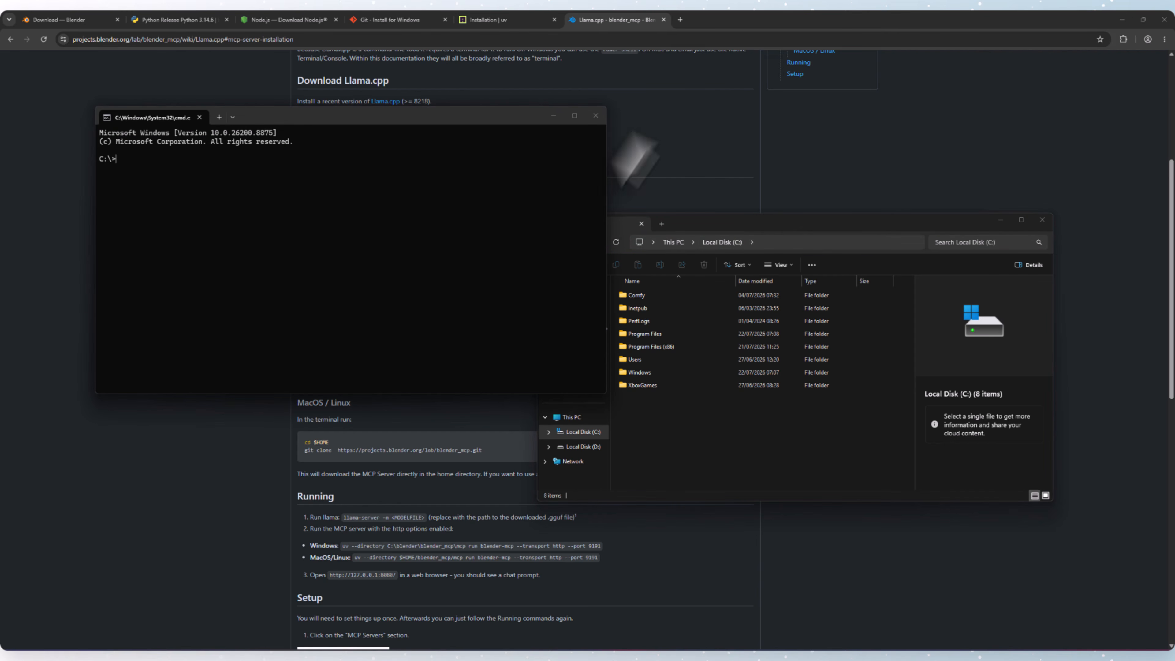
pyautogui.moveTo(498, 132); pyautogui.dragTo(972, 234)
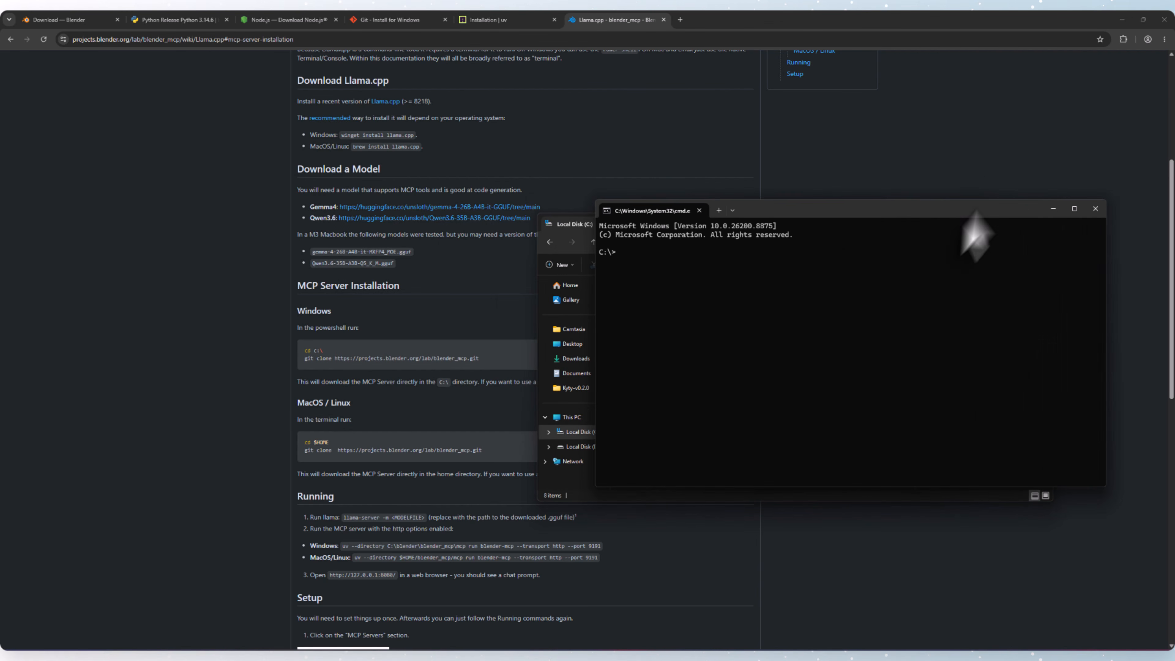
pyautogui.moveTo(484, 360); pyautogui.dragTo(301, 359)
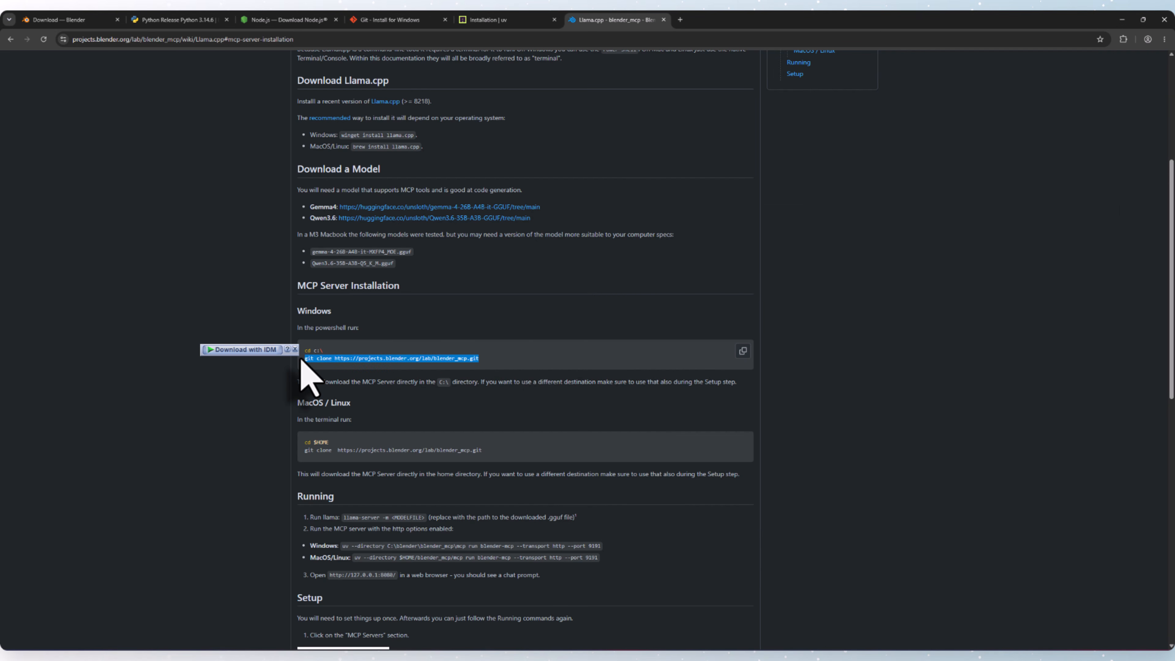
pyautogui.hotkey('alt', 'Tab')
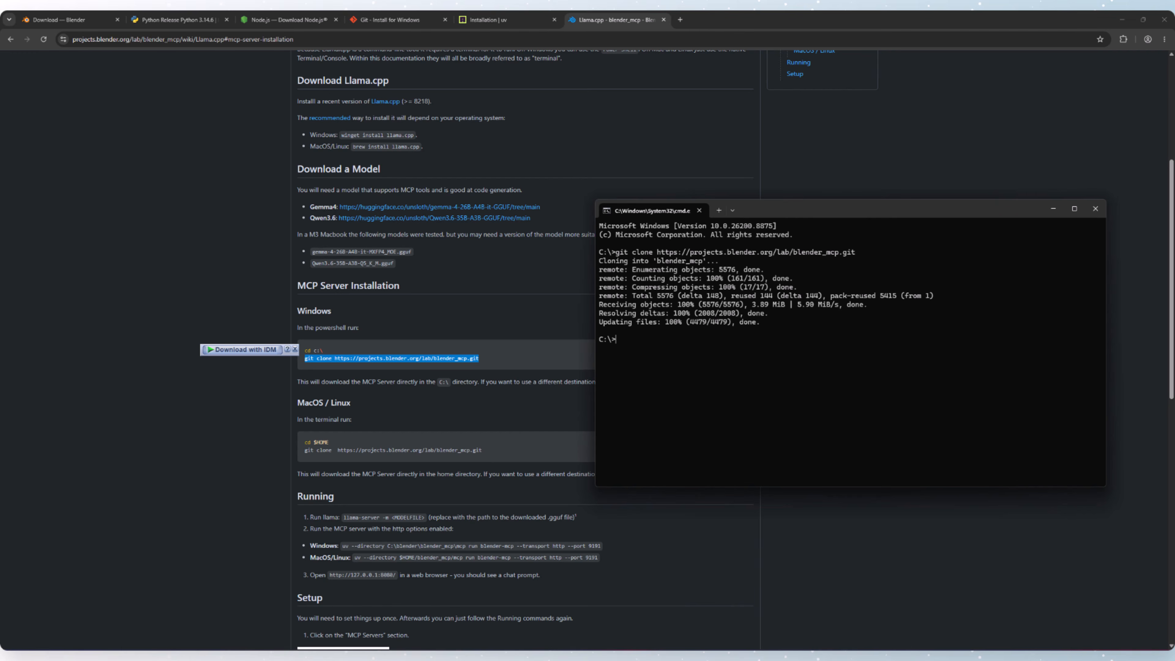
pyautogui.hotkey('alt', 'Tab')
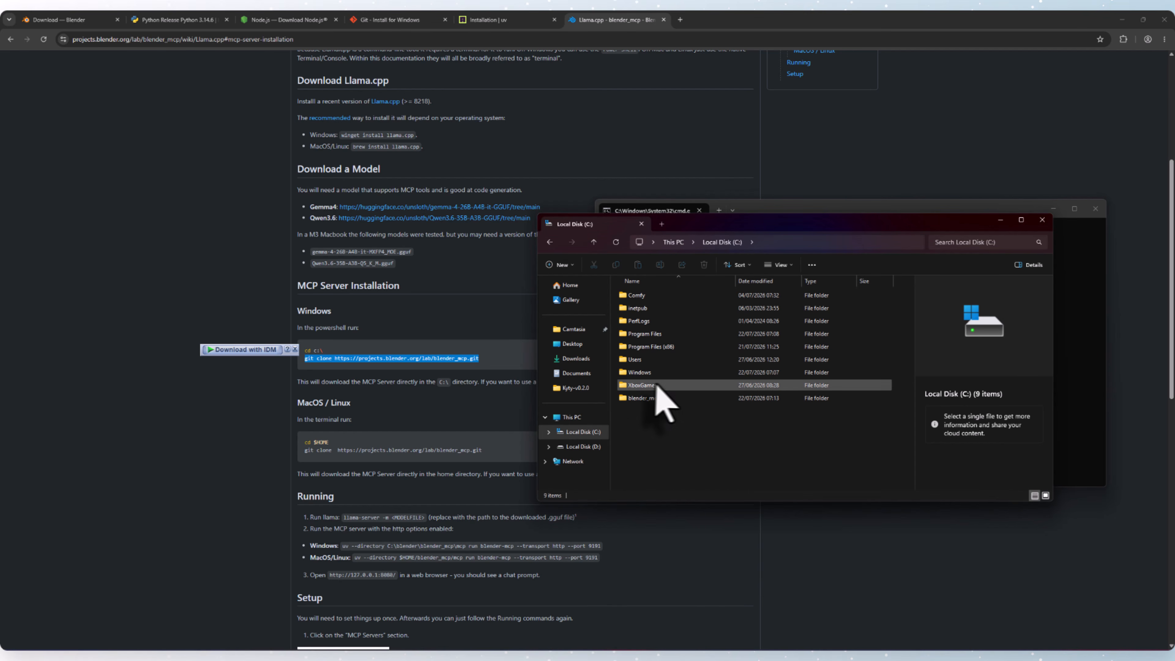
pyautogui.moveTo(655, 403)
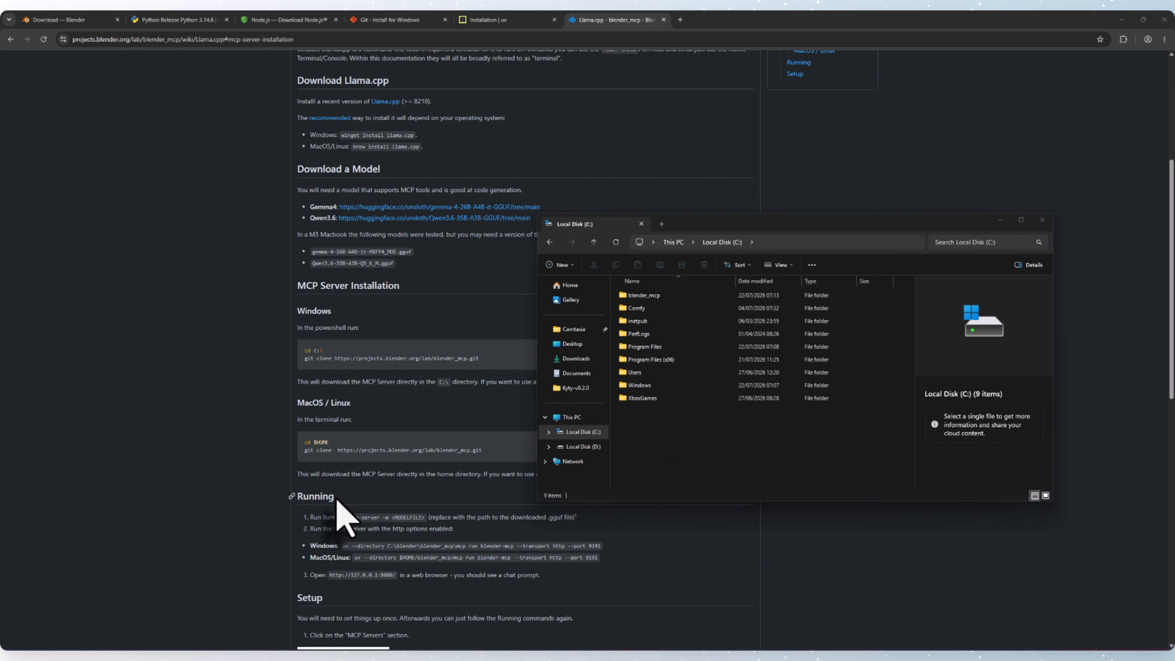
# - Review the Windows uv command for running the MCP server in the documentation's Running section
pyautogui.moveTo(336, 500); pyautogui.dragTo(289, 493)
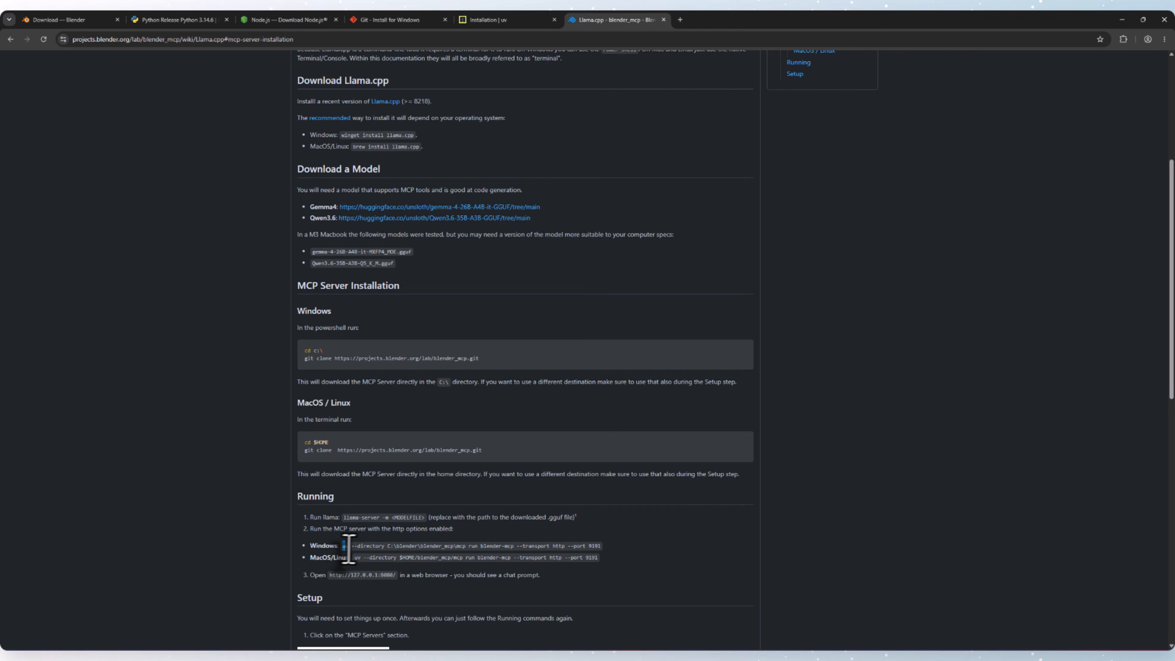
pyautogui.moveTo(348, 549); pyautogui.dragTo(595, 554)
pyautogui.click(666, 602)
pyautogui.hotkey('alt', 'Tab')
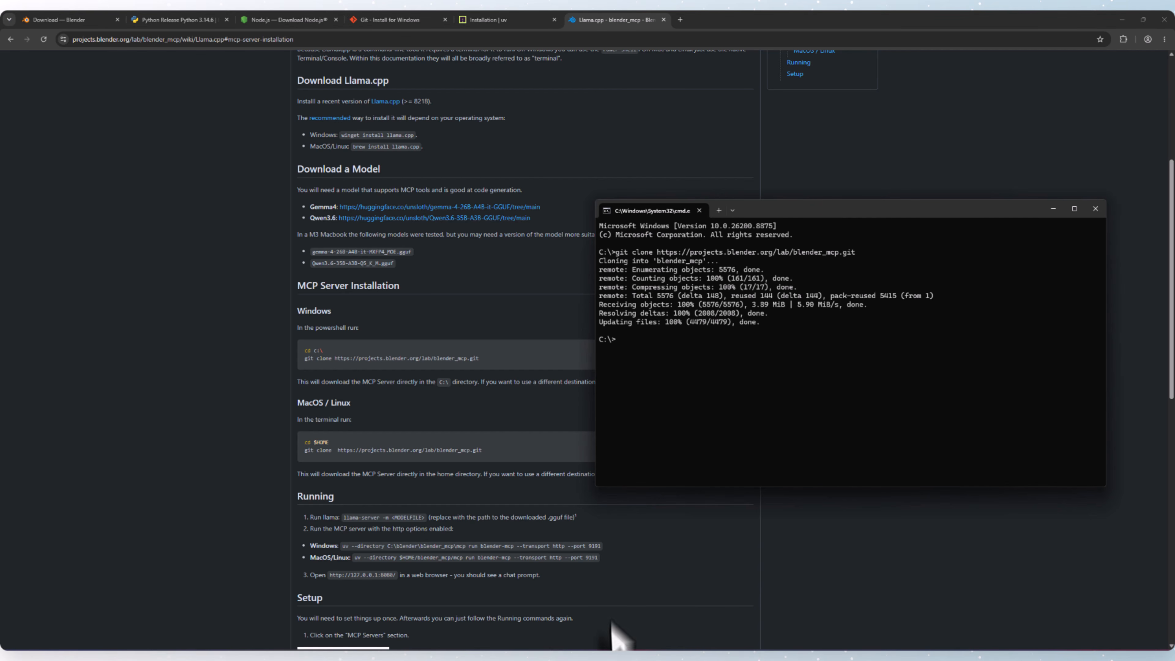
# - Open C:\blender_mcp\mcp in File Explorer, copy its path, and run cd C:\blender_mcp\mcp in the command prompt
pyautogui.click(612, 658)
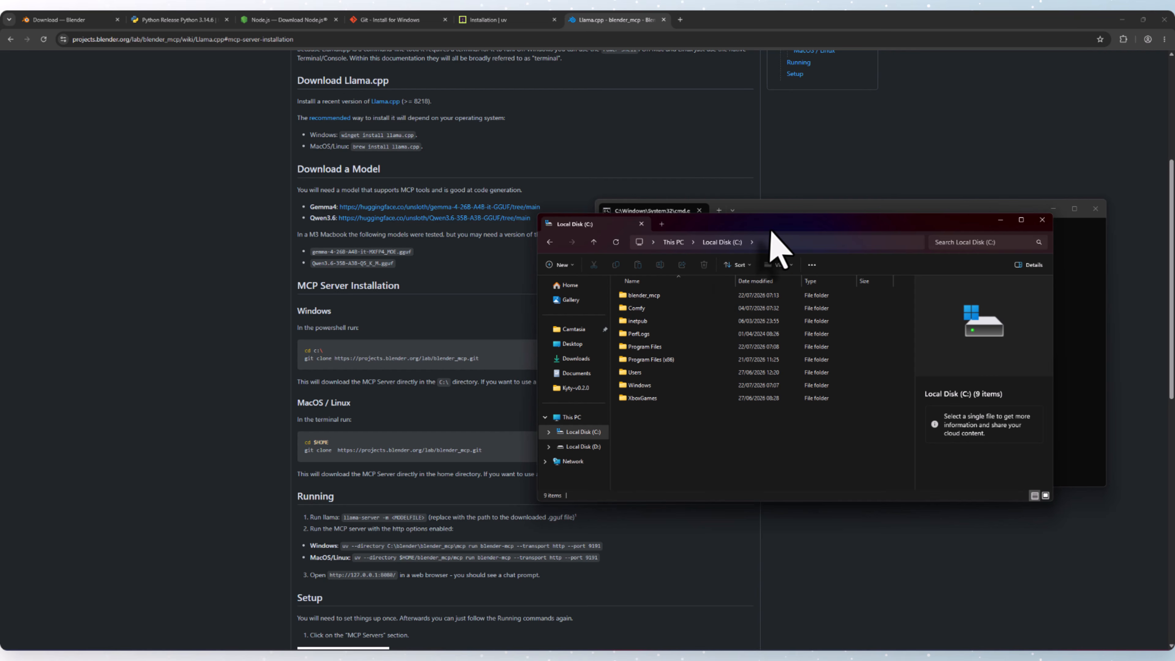
pyautogui.click(770, 242)
pyautogui.click(665, 456)
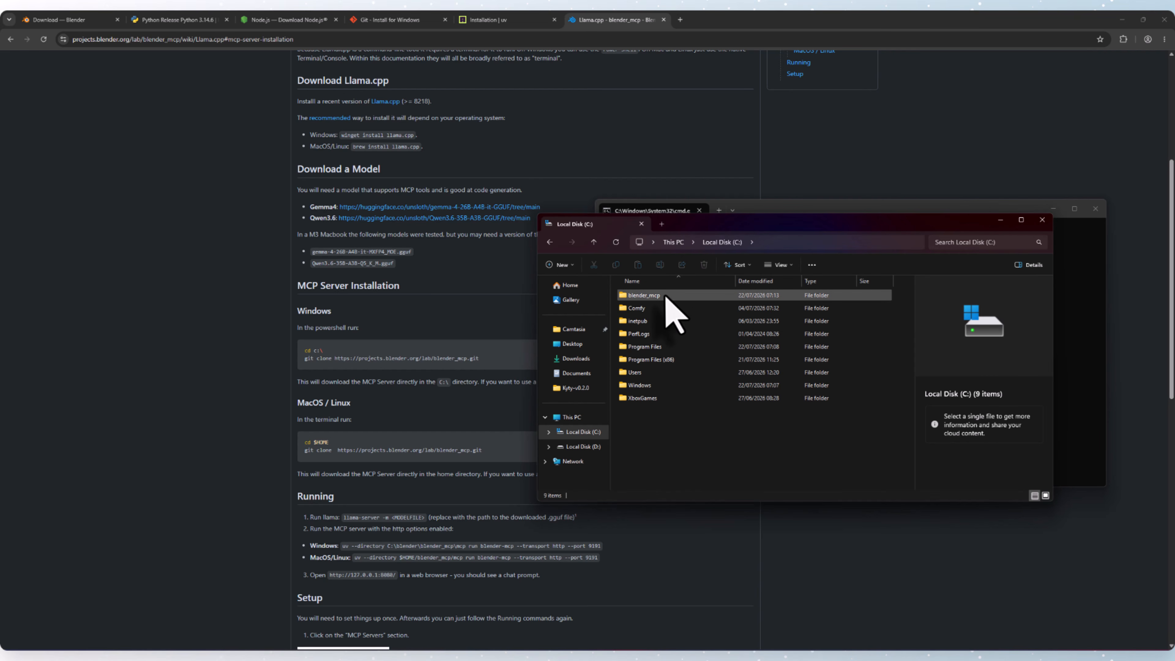
pyautogui.doubleClick(644, 295)
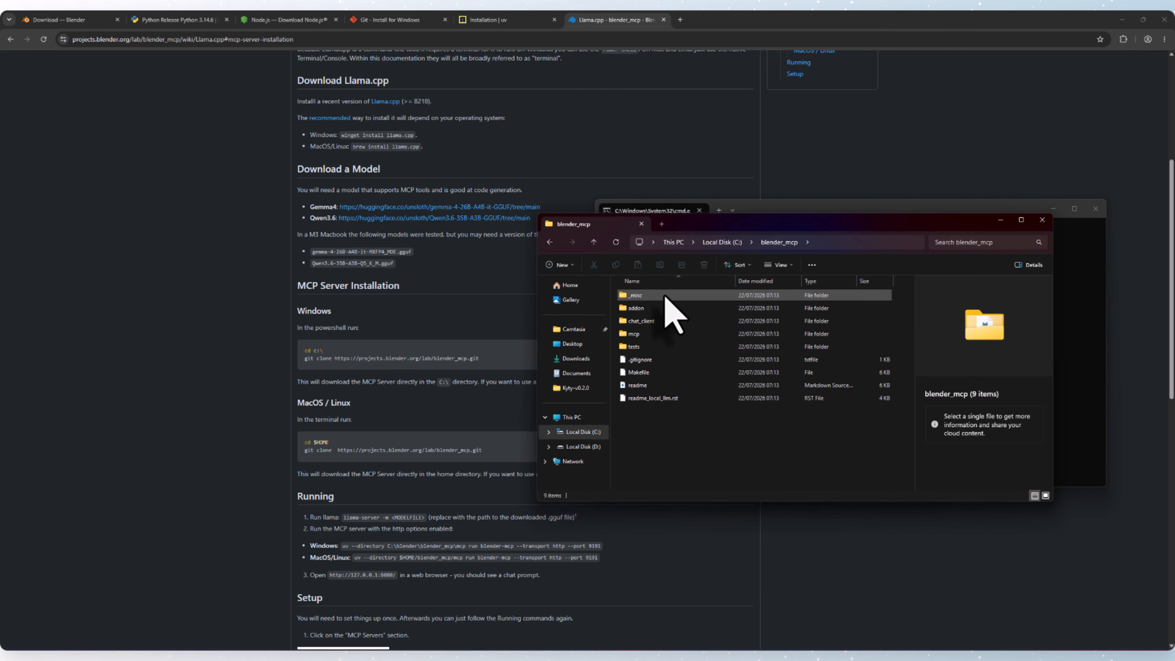
pyautogui.doubleClick(673, 334)
pyautogui.click(853, 244)
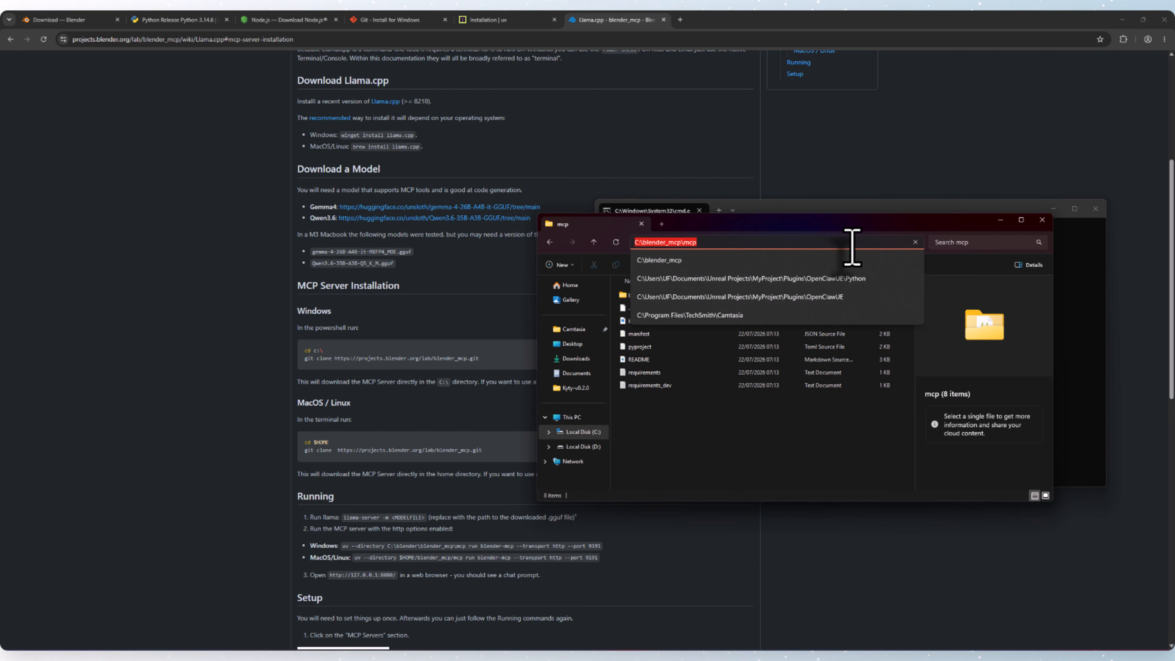
pyautogui.click(1071, 382)
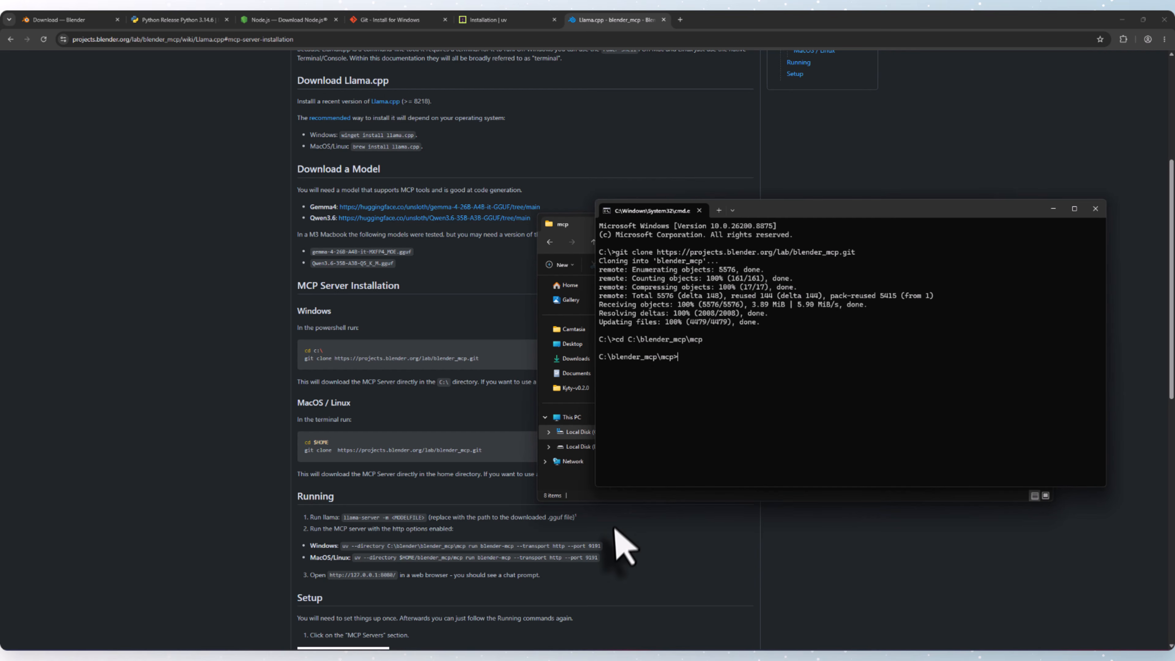
# - Try the documentation's Windows command uv --directory C:\blender\blender_mcp\mcp run blender-mcp --transport http --port 9191 in the command prompt
pyautogui.click(607, 542)
pyautogui.moveTo(606, 543); pyautogui.dragTo(353, 537)
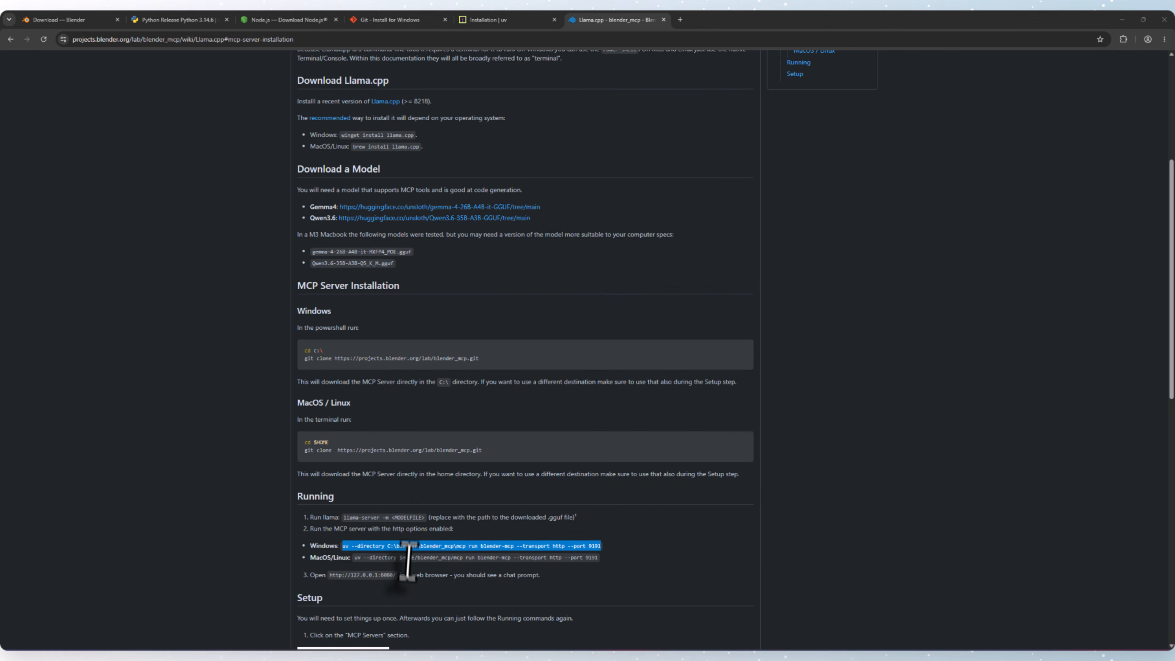
pyautogui.rightClick(421, 548)
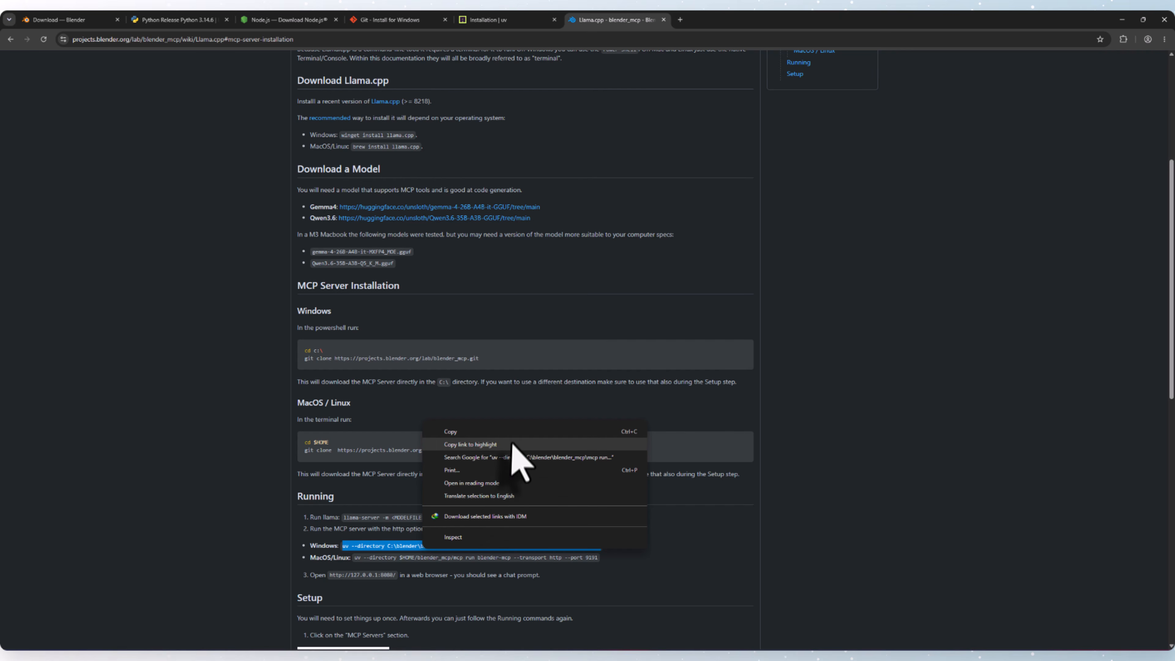
pyautogui.click(514, 435)
pyautogui.hotkey('alt', 'Tab')
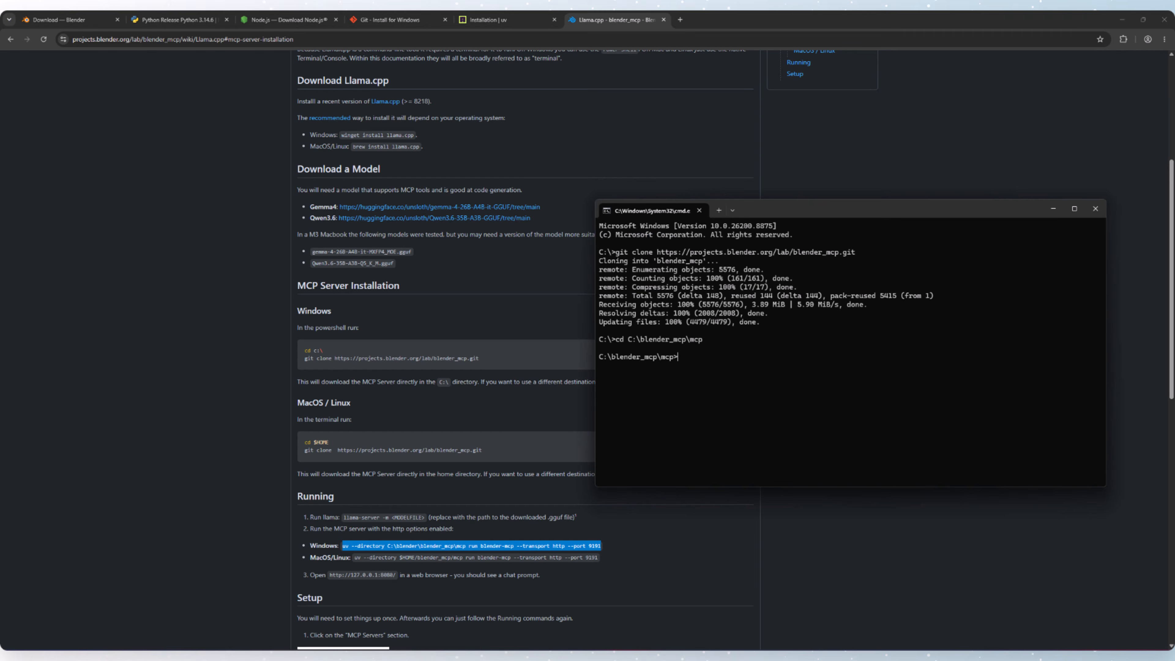
pyautogui.hotkey('ctrl', 'v')
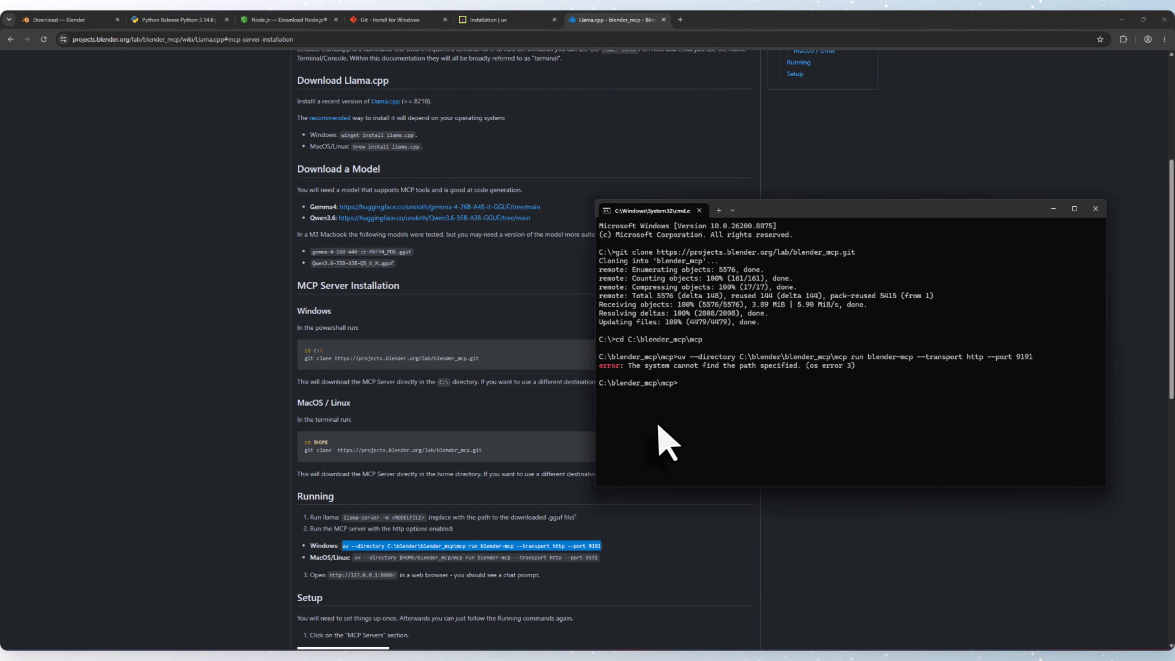
pyautogui.click(286, 191)
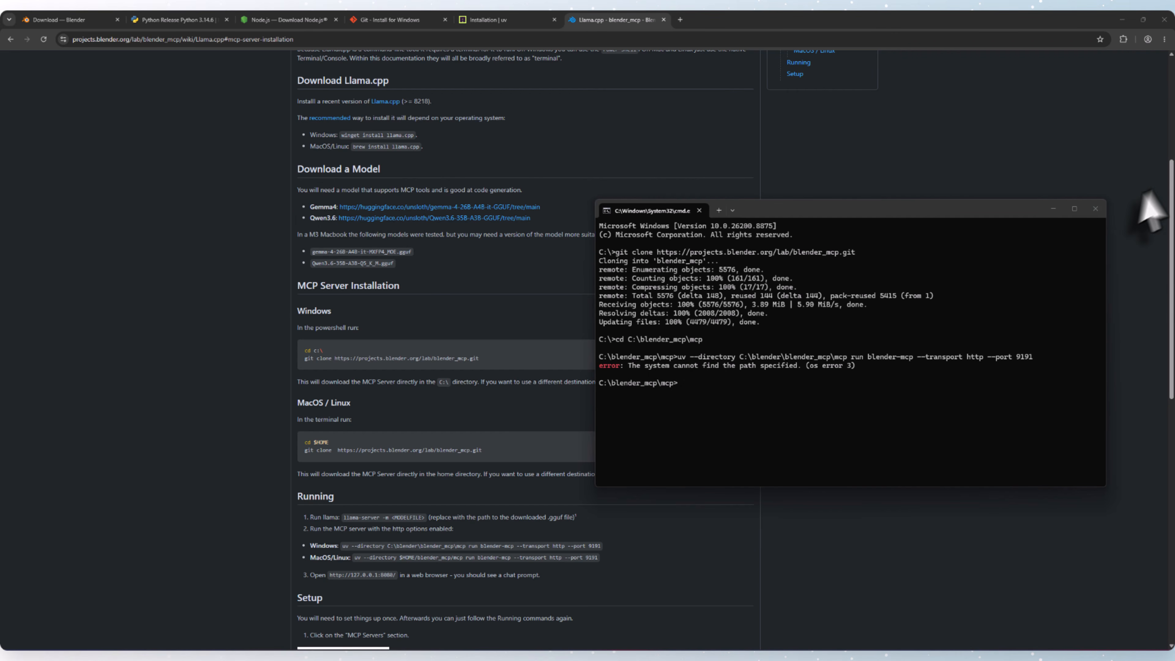
# - Close the command prompt and open a Windows PowerShell window over the documentation
pyautogui.click(1095, 209)
pyautogui.click(487, 650)
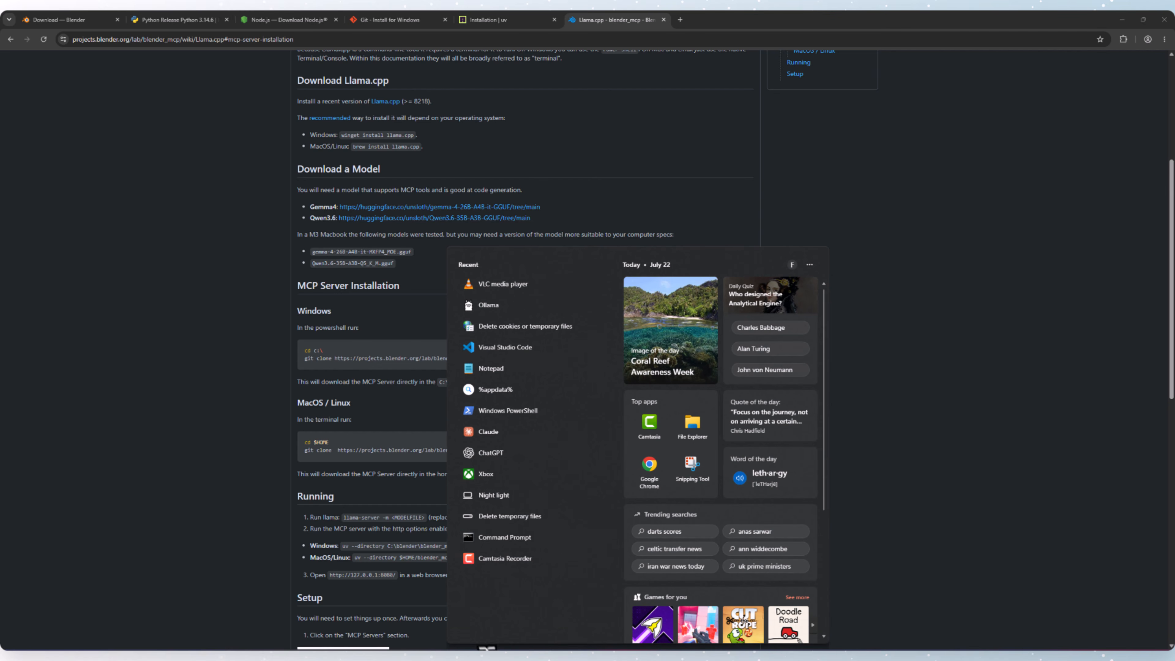
pyautogui.click(508, 411)
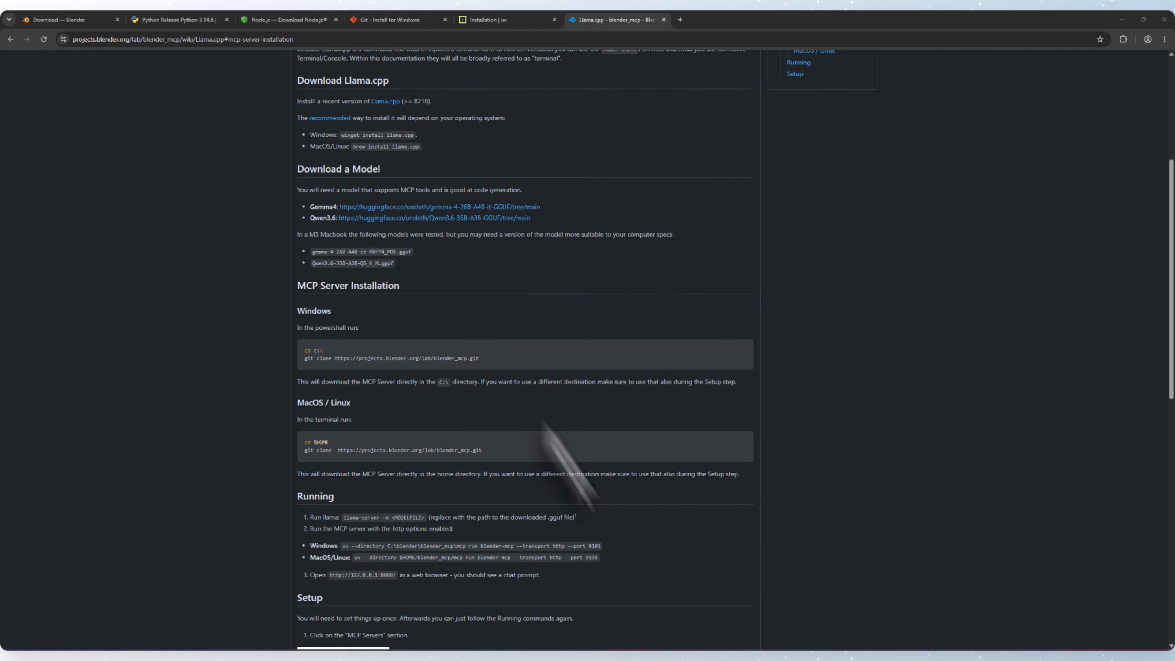
pyautogui.moveTo(488, 160); pyautogui.dragTo(655, 187)
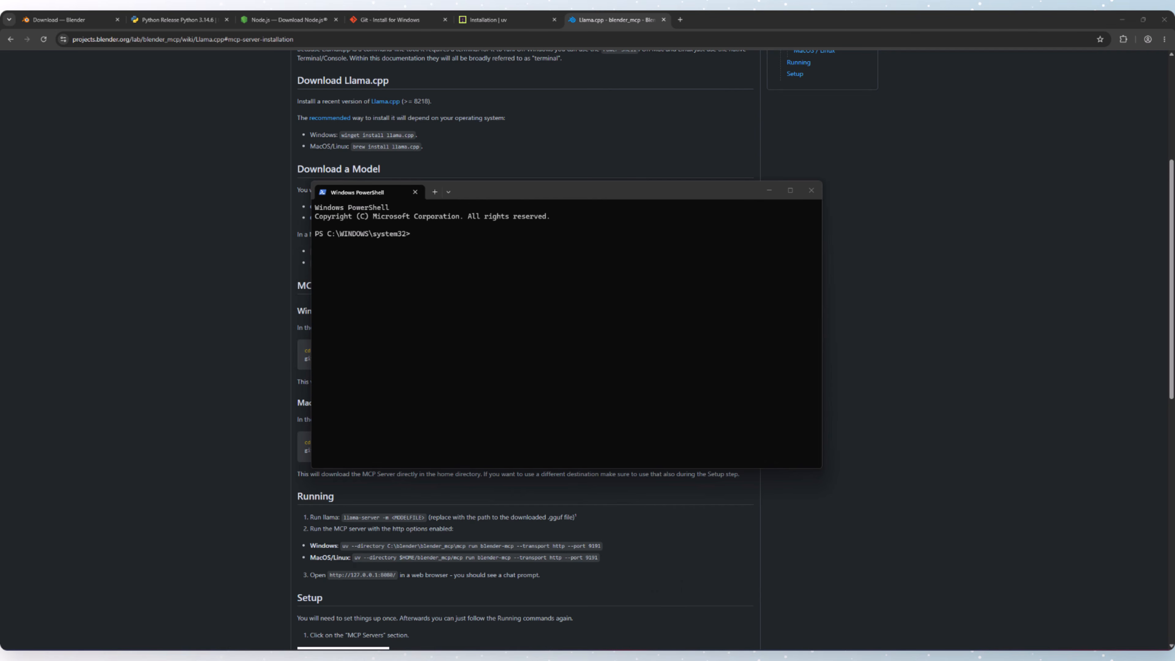
# - Copy the mcp folder's path from File Explorer and run cd C:\blender_mcp\mcp in PowerShell
pyautogui.click(670, 649)
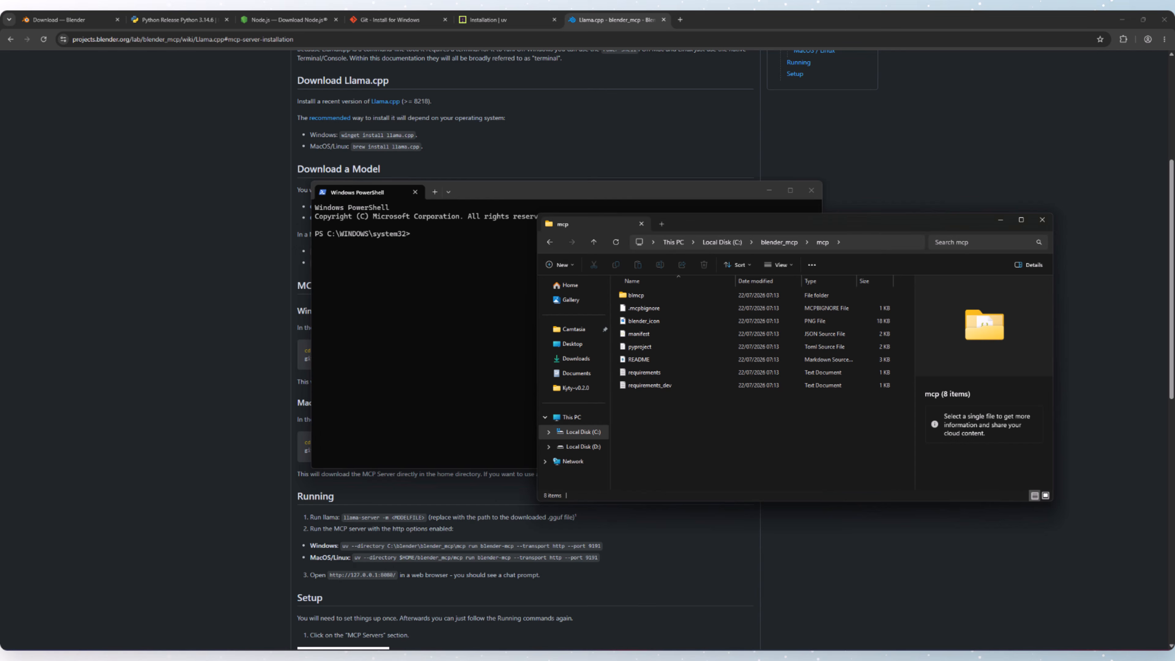
pyautogui.click(845, 242)
pyautogui.rightClick(672, 243)
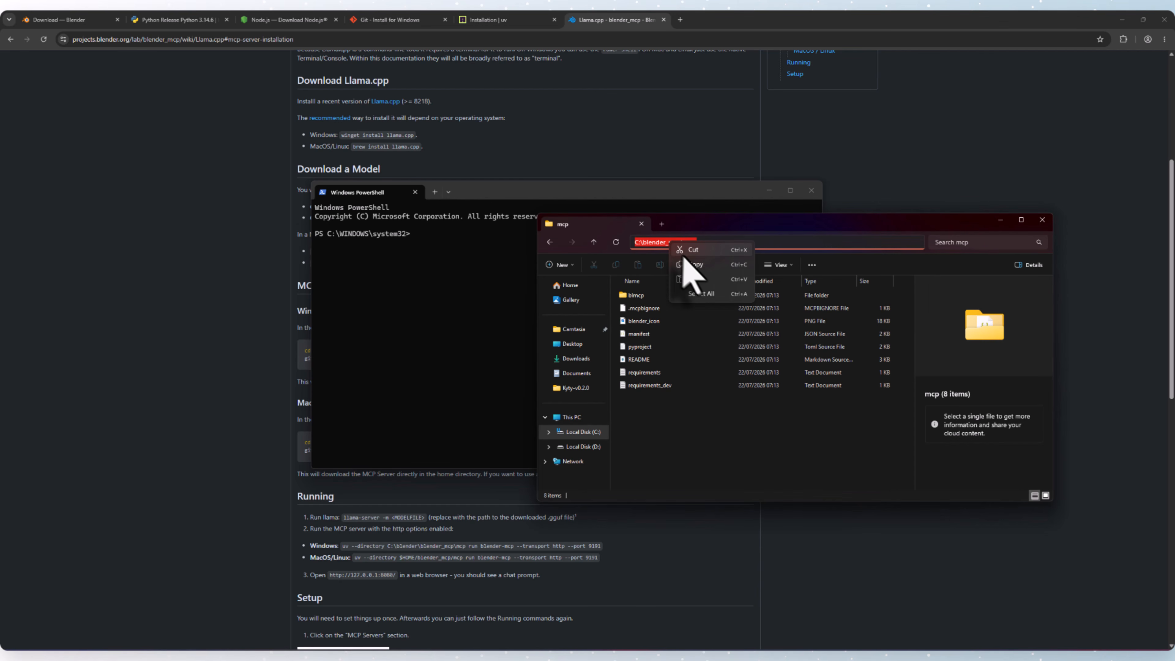
pyautogui.click(699, 265)
pyautogui.click(487, 240)
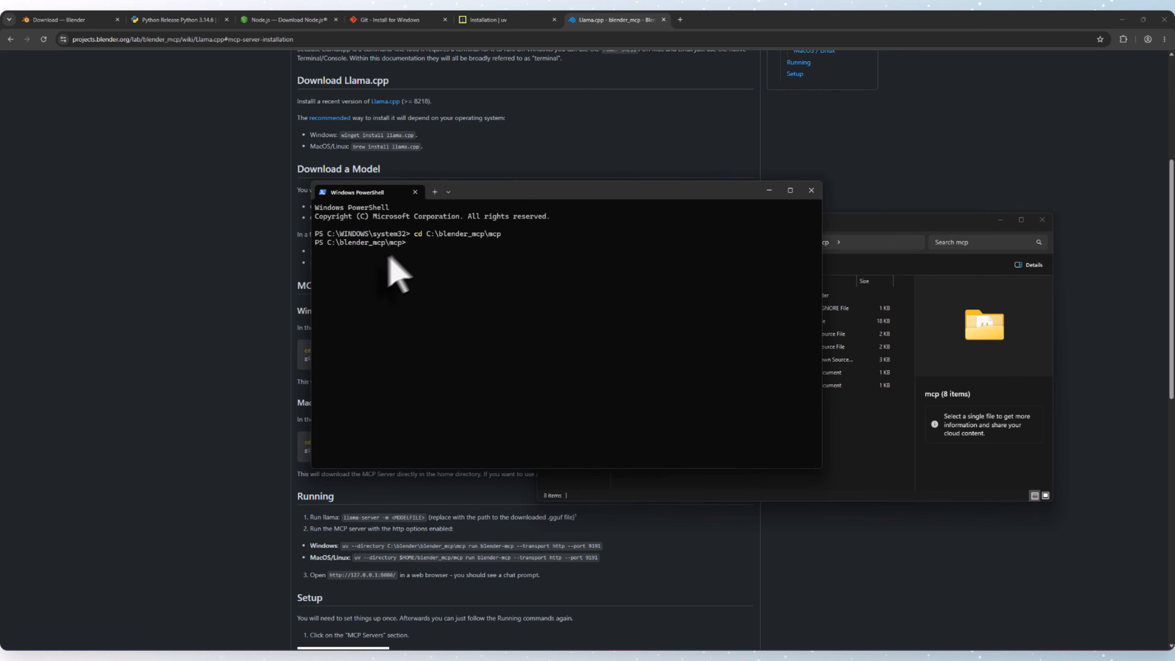
# - Try the documentation's uv command with --directory C:\blender\blender_mcp\mcp in PowerShell and examine its output
pyautogui.click(244, 508)
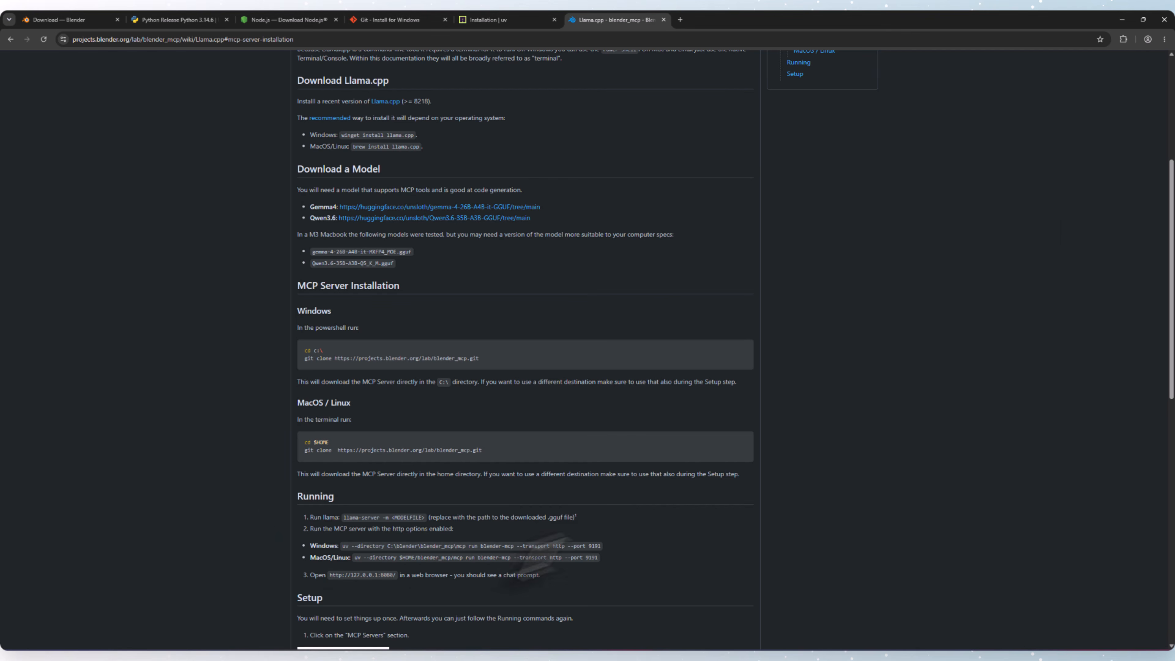
pyautogui.moveTo(608, 550); pyautogui.dragTo(345, 548)
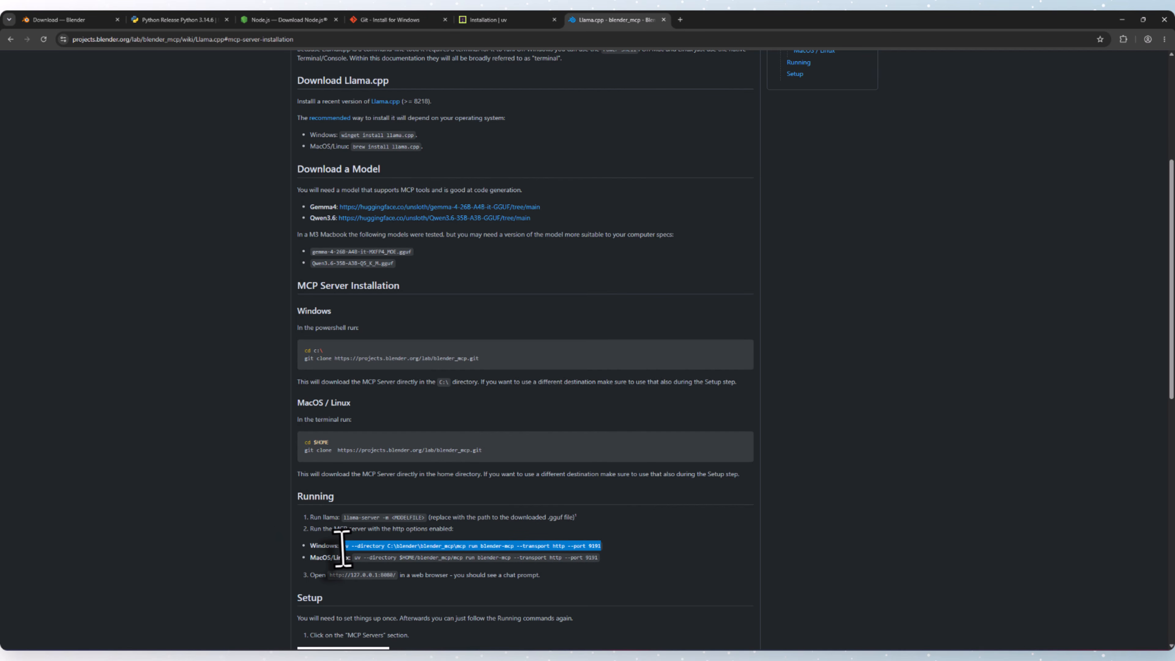
pyautogui.rightClick(346, 549)
pyautogui.click(373, 428)
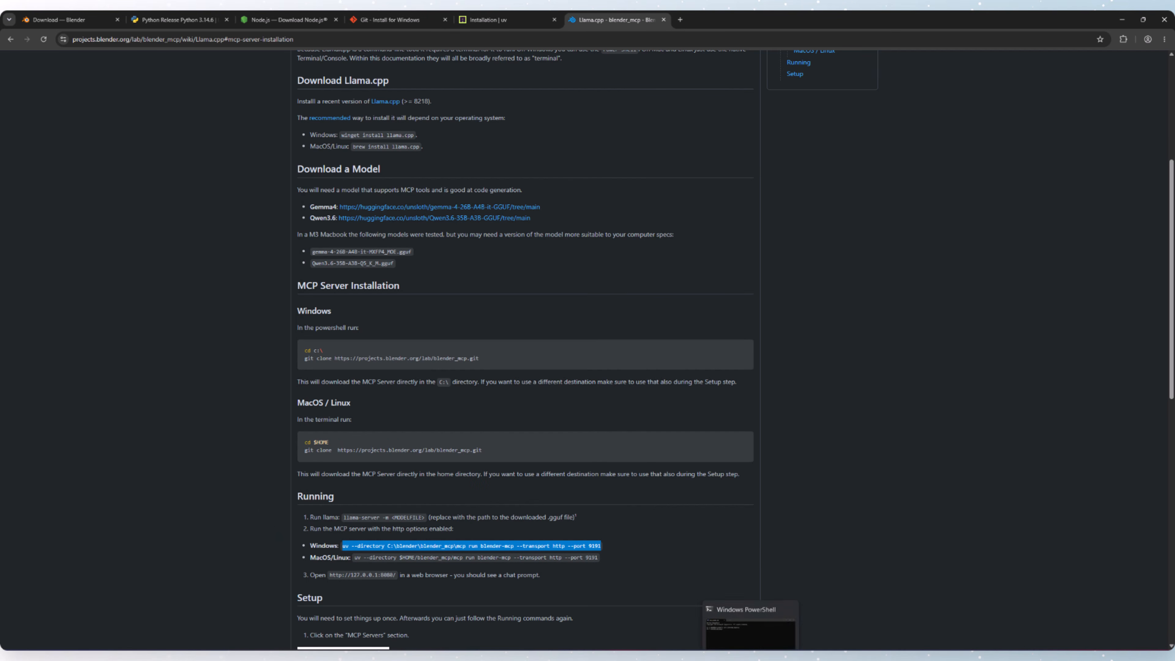
pyautogui.click(752, 625)
pyautogui.hotkey('ctrl', 'v')
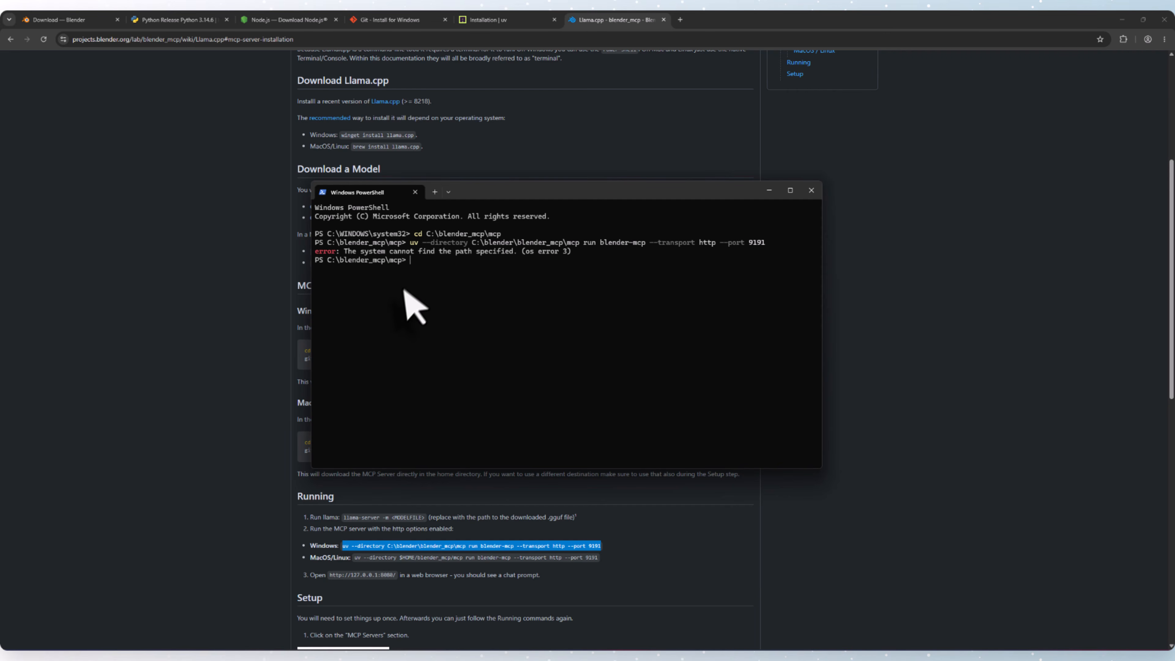
pyautogui.moveTo(580, 252); pyautogui.dragTo(422, 254)
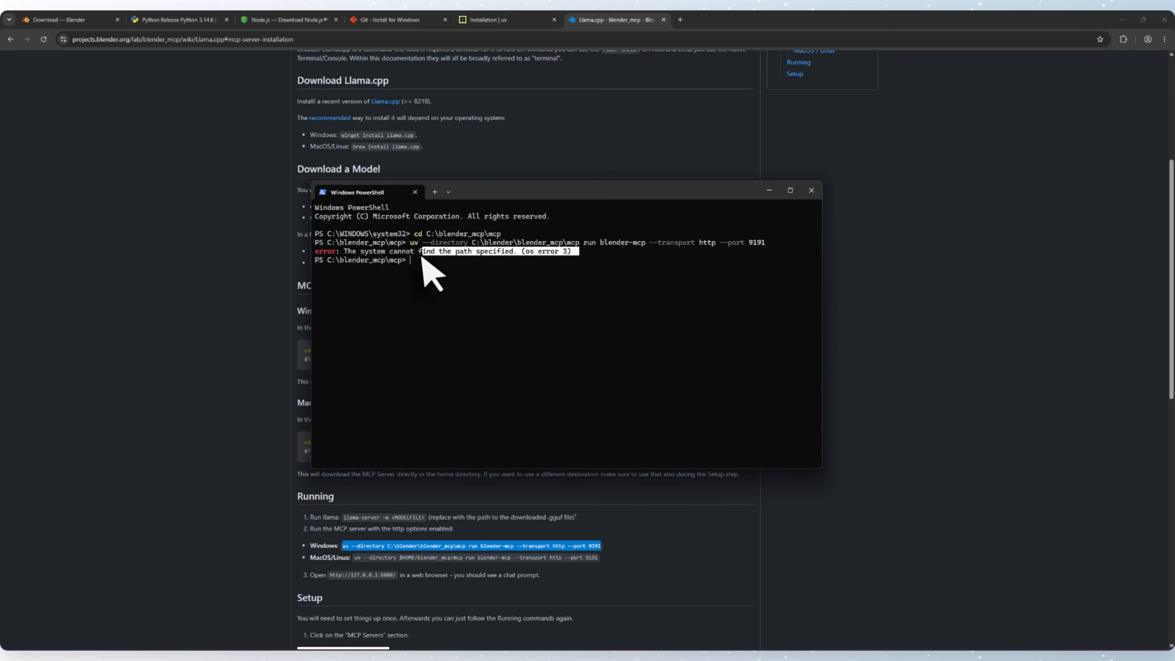
pyautogui.click(435, 286)
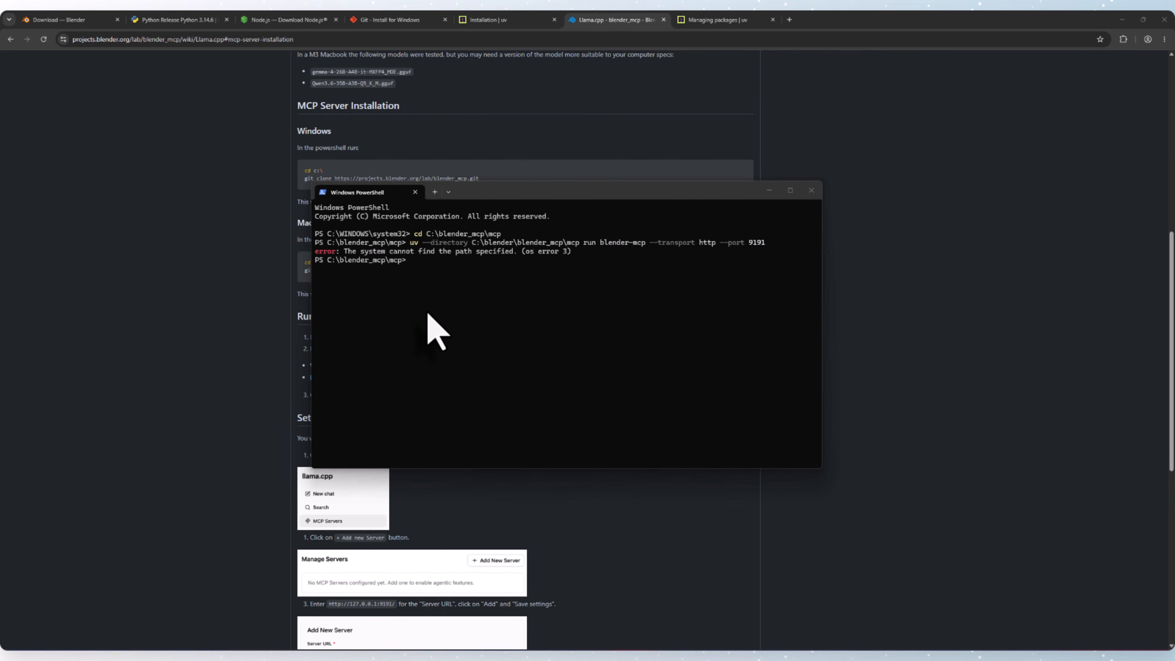
# - Run uv --directory . run blender-mcp --transport http --port 9191 in PowerShell, stop the server, and close the window
pyautogui.click(428, 314)
pyautogui.hotkey('ctrl', 'v')
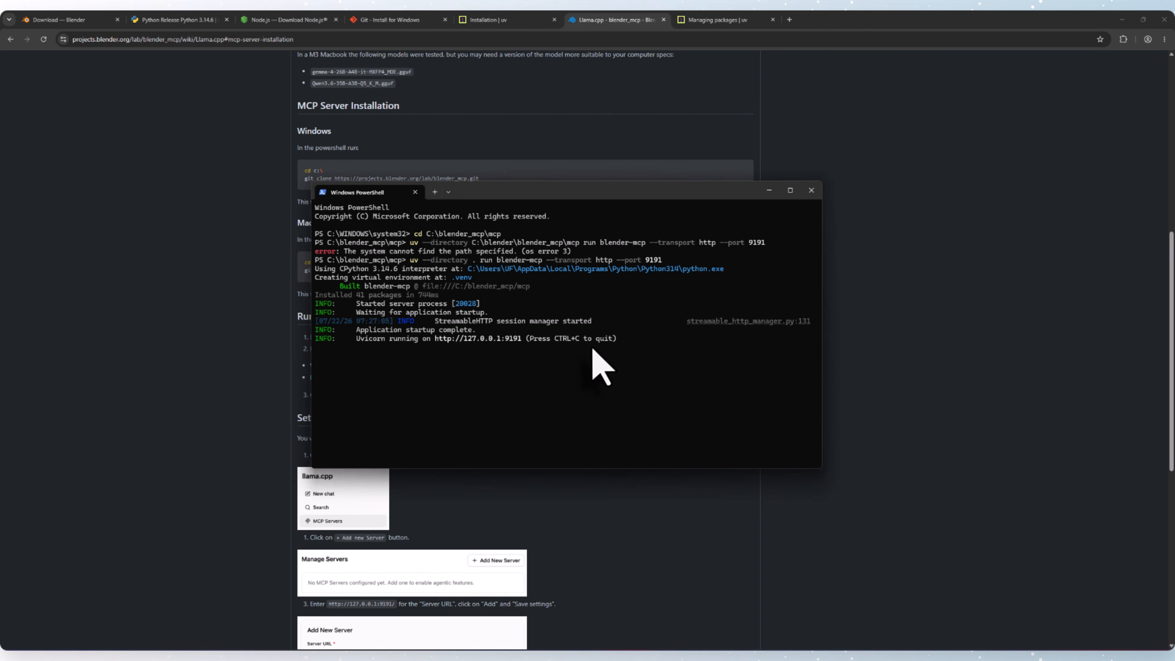
pyautogui.hotkey('ctrl', 'c')
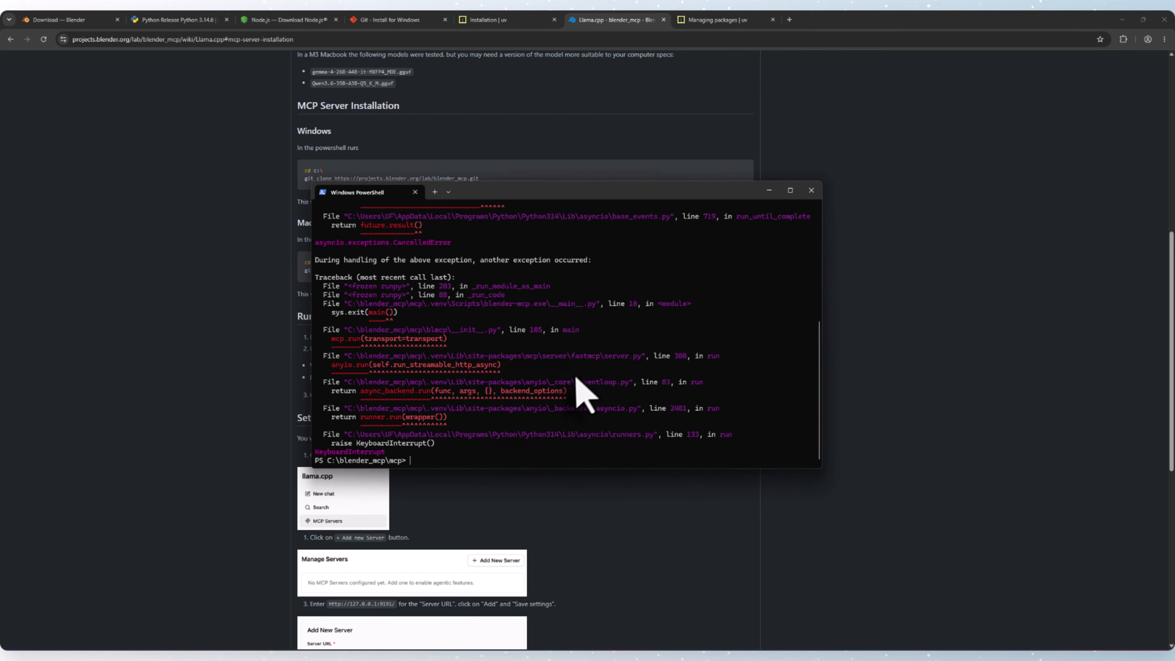
pyautogui.click(812, 191)
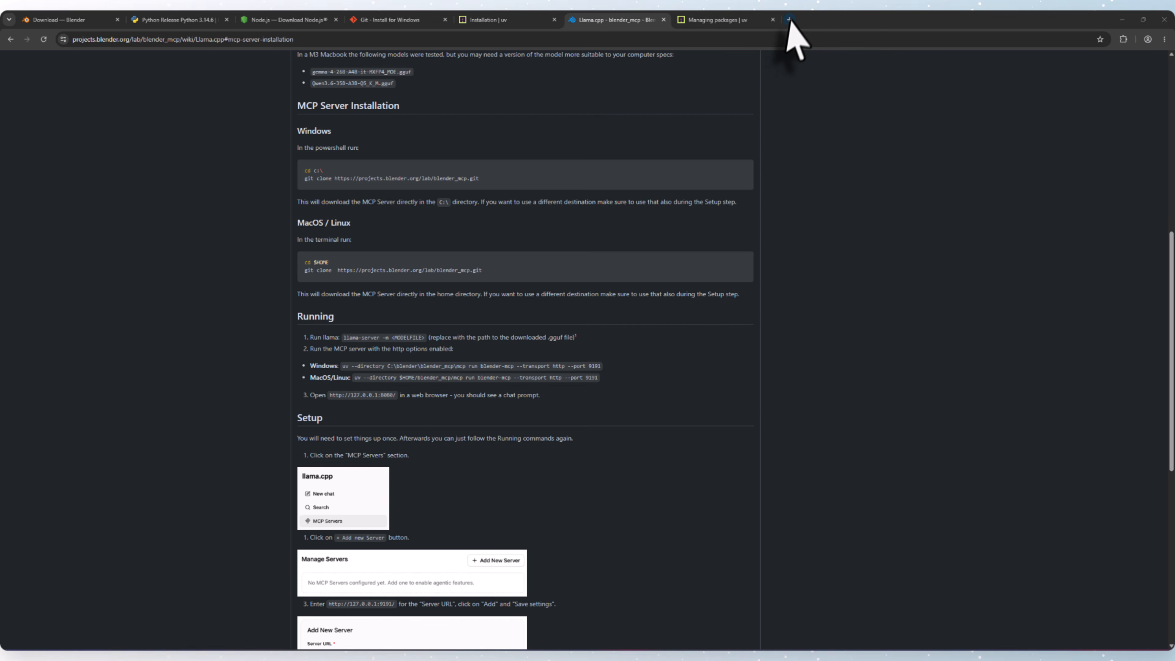
pyautogui.click(789, 20)
pyautogui.rightClick(774, 44)
pyautogui.click(824, 138)
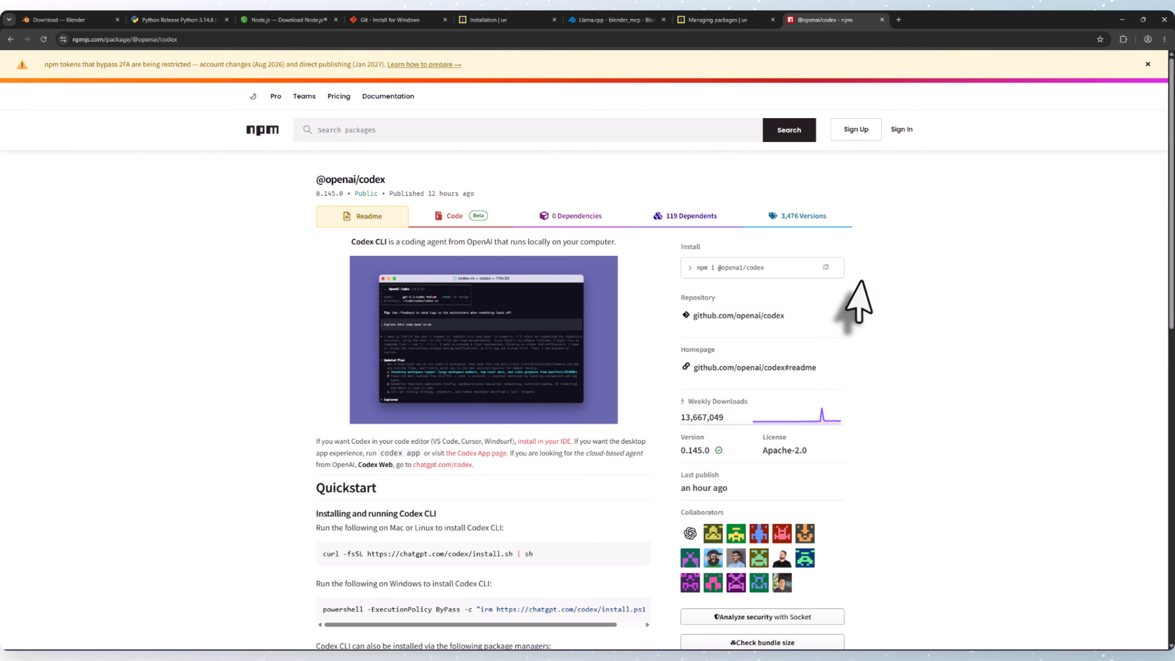
pyautogui.scroll(-5, 1167, 189)
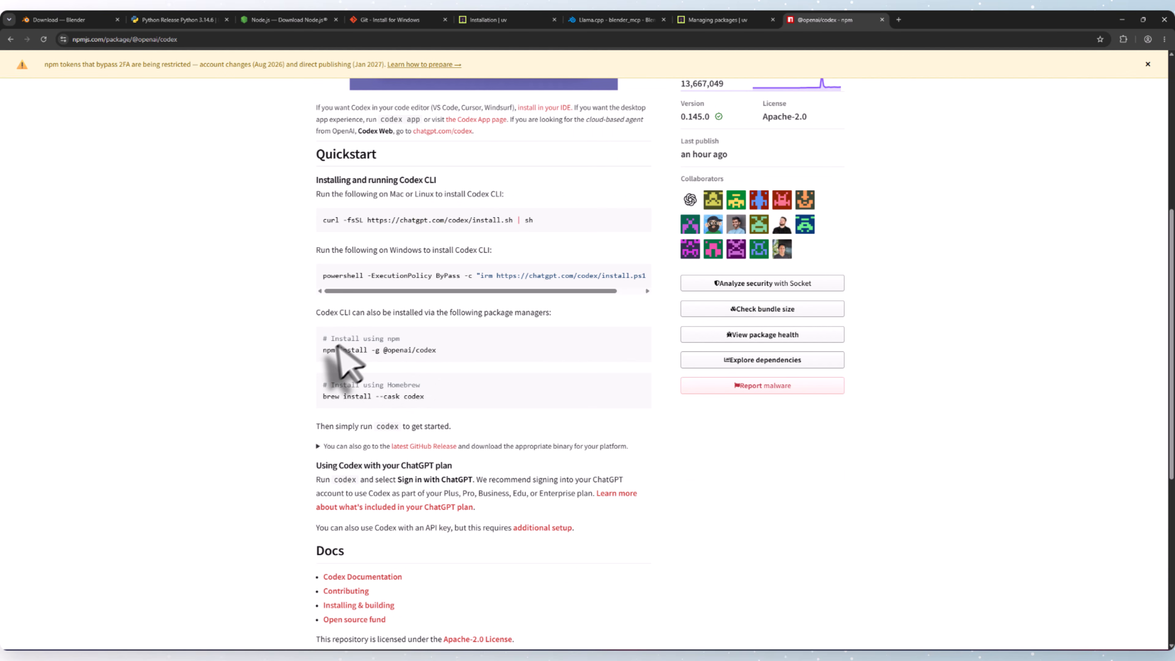
pyautogui.moveTo(322, 351); pyautogui.dragTo(428, 352)
pyautogui.rightClick(427, 352)
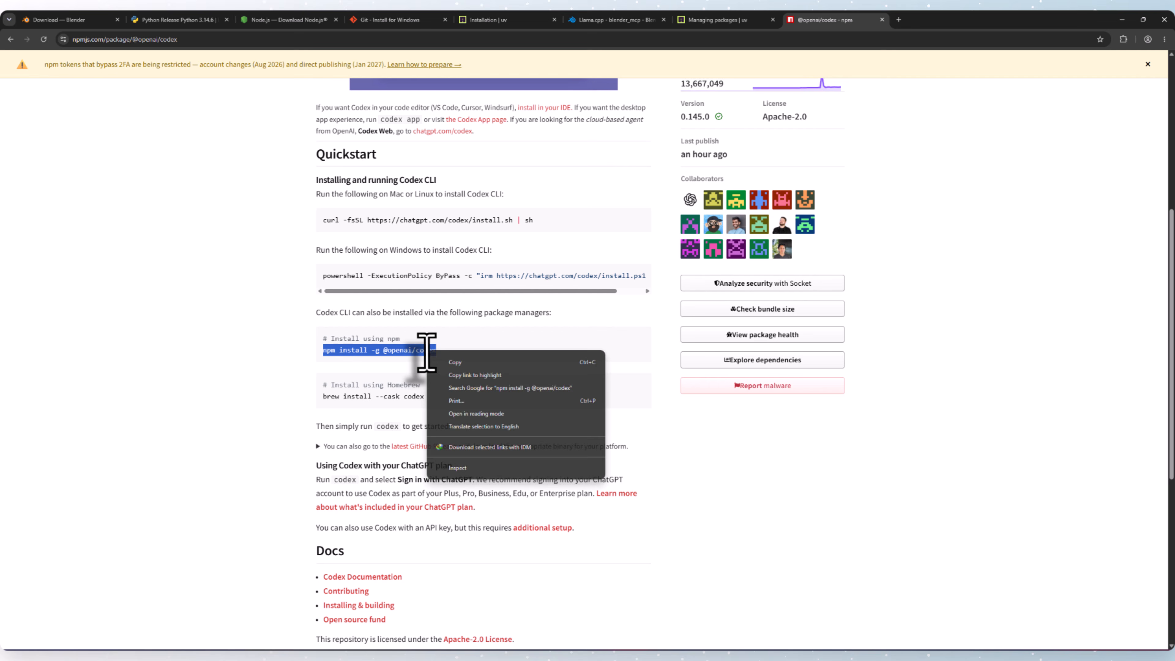
pyautogui.click(451, 362)
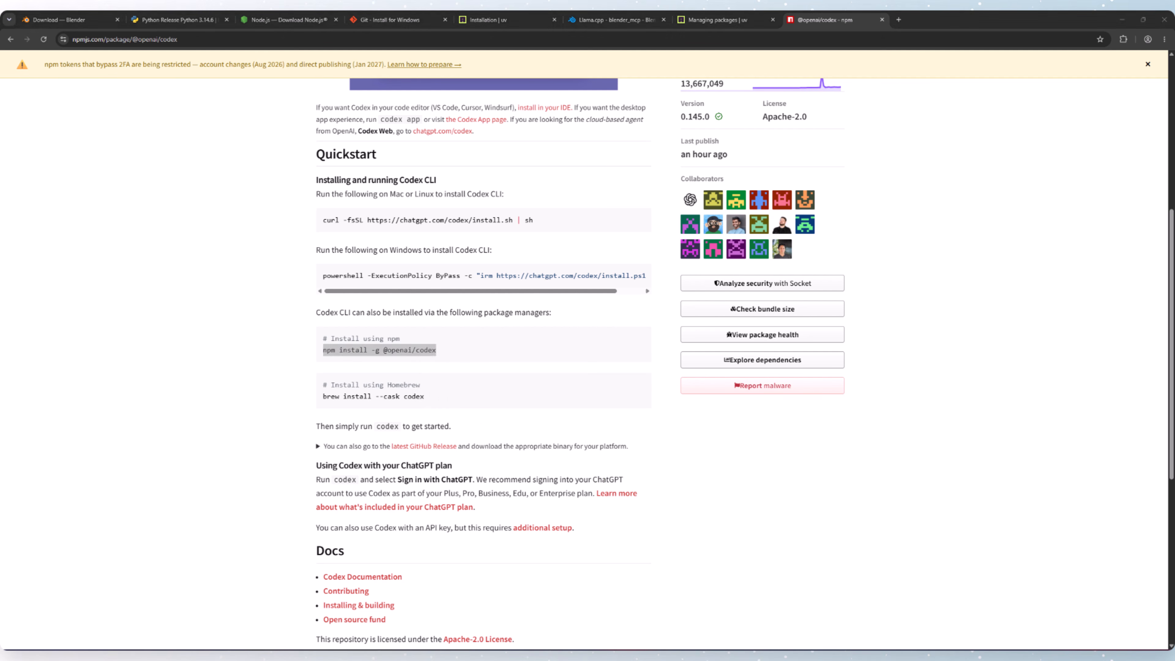
pyautogui.press('super')
pyautogui.click(506, 549)
pyautogui.hotkey('ctrl', 'v')
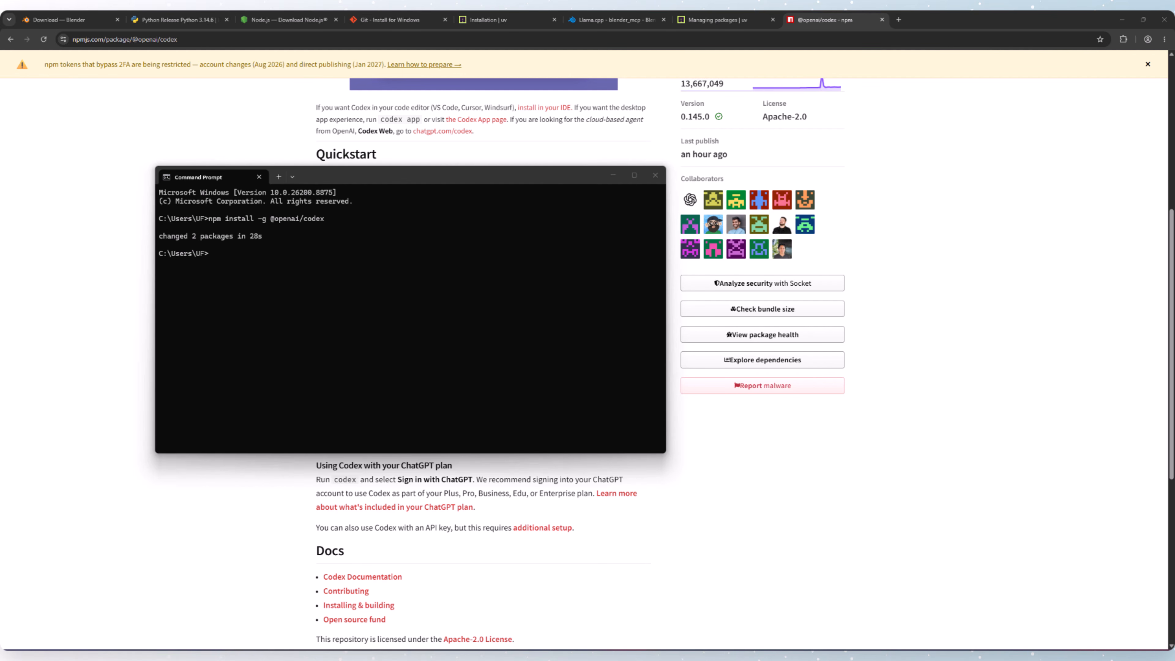
# - Open a new File Explorer window and go to the .codex folder in the user's profile folder under C:\Users
pyautogui.click(590, 658)
pyautogui.click(669, 501)
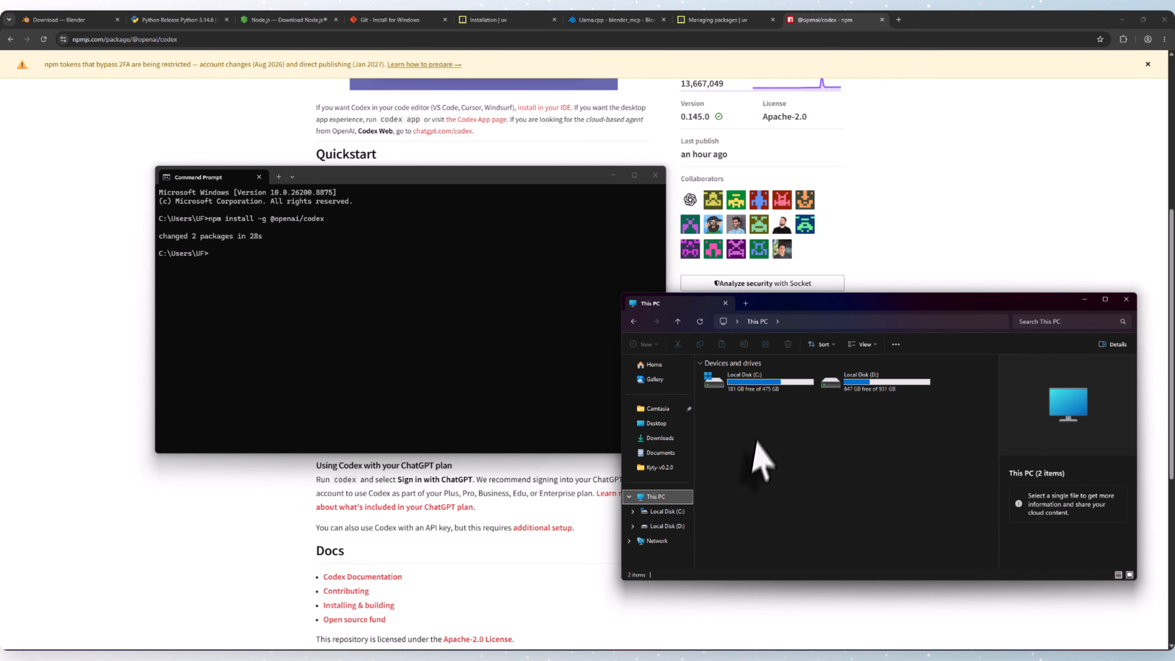
pyautogui.click(763, 386)
pyautogui.doubleClick(763, 386)
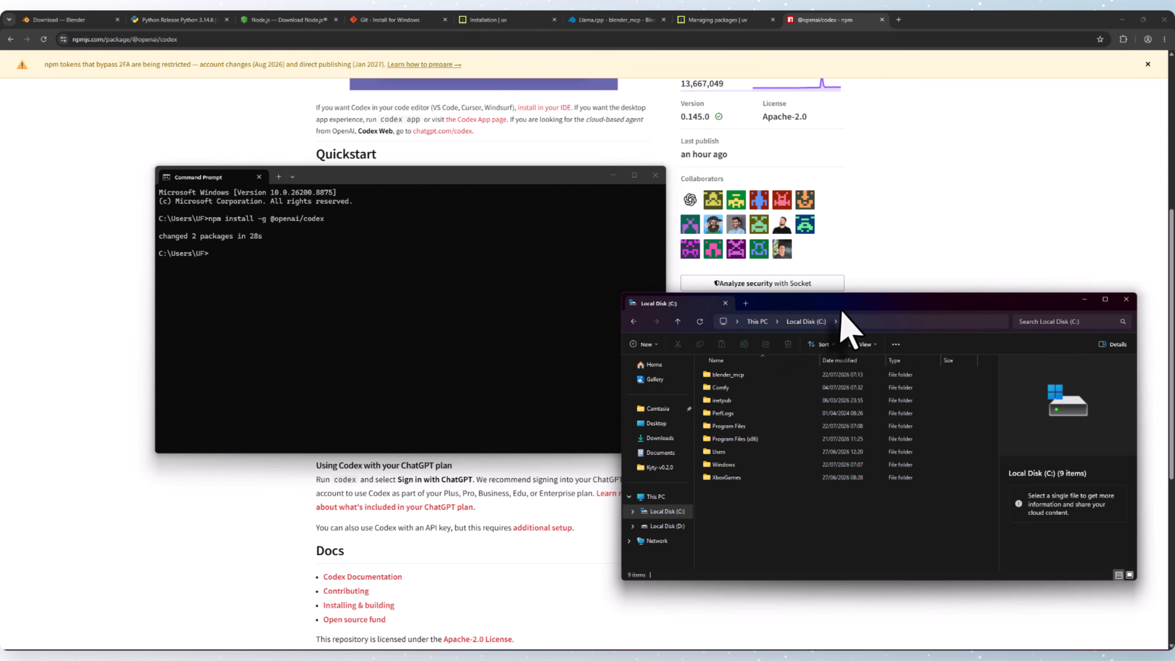
pyautogui.doubleClick(729, 452)
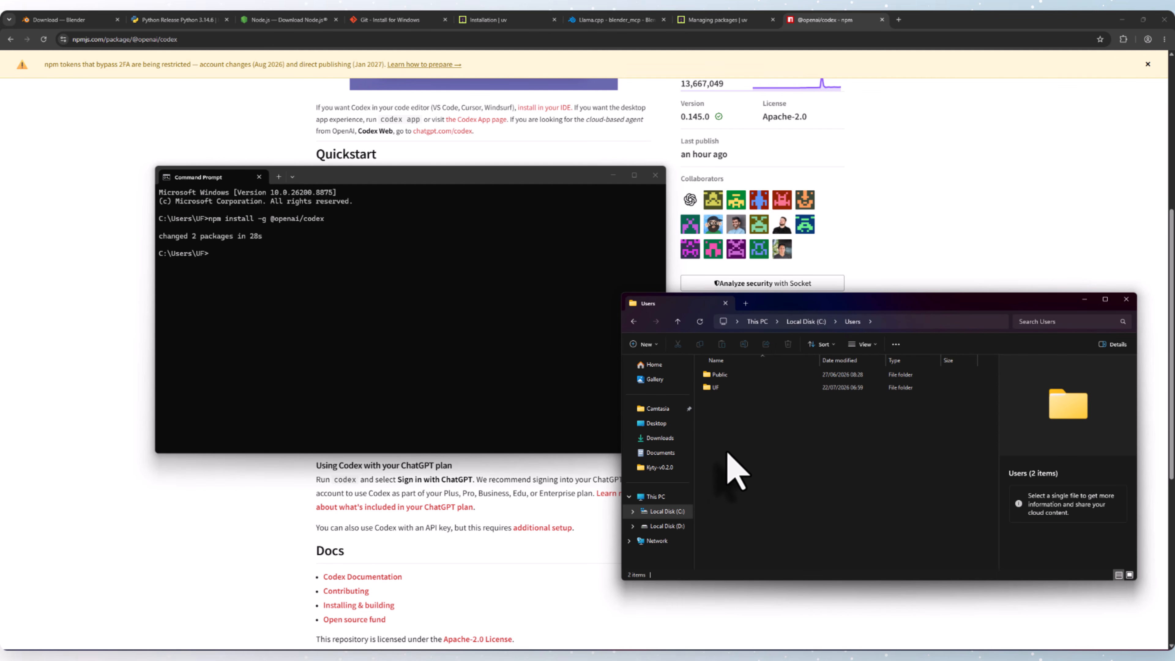
pyautogui.doubleClick(740, 389)
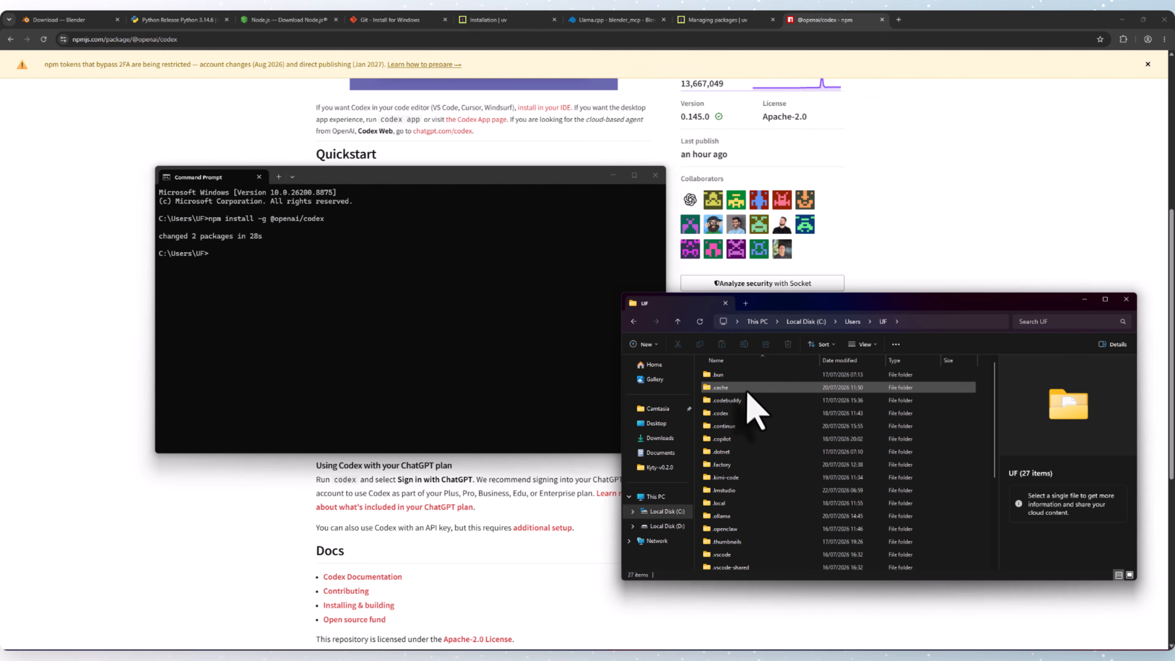
pyautogui.doubleClick(722, 414)
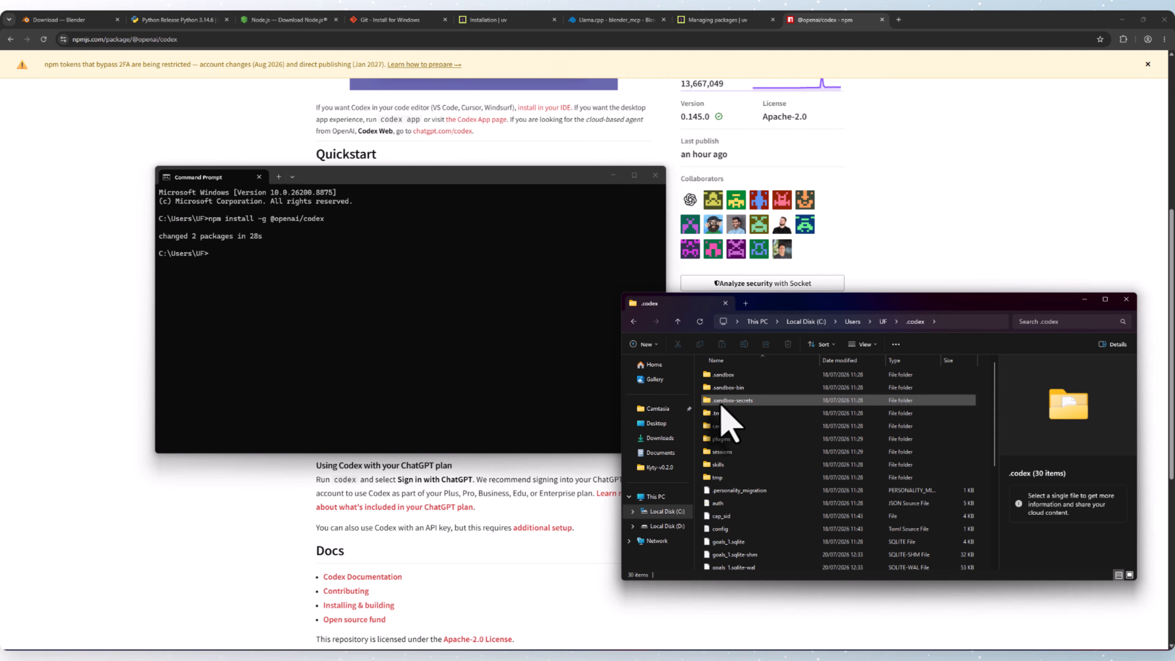
pyautogui.doubleClick(728, 530)
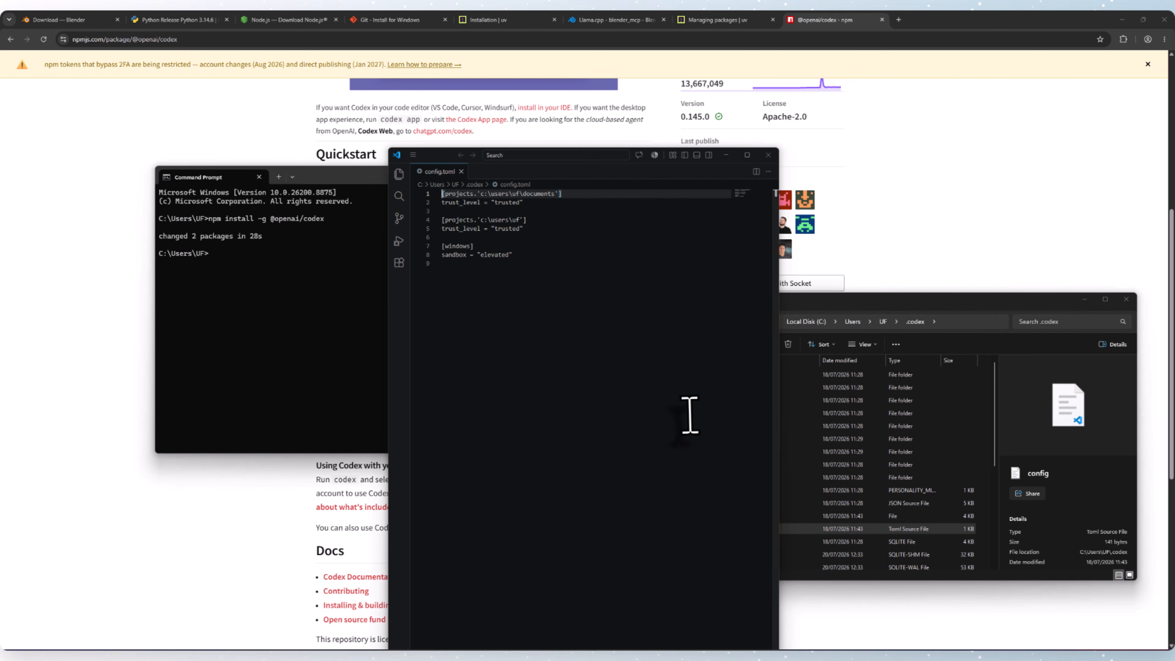
pyautogui.click(589, 342)
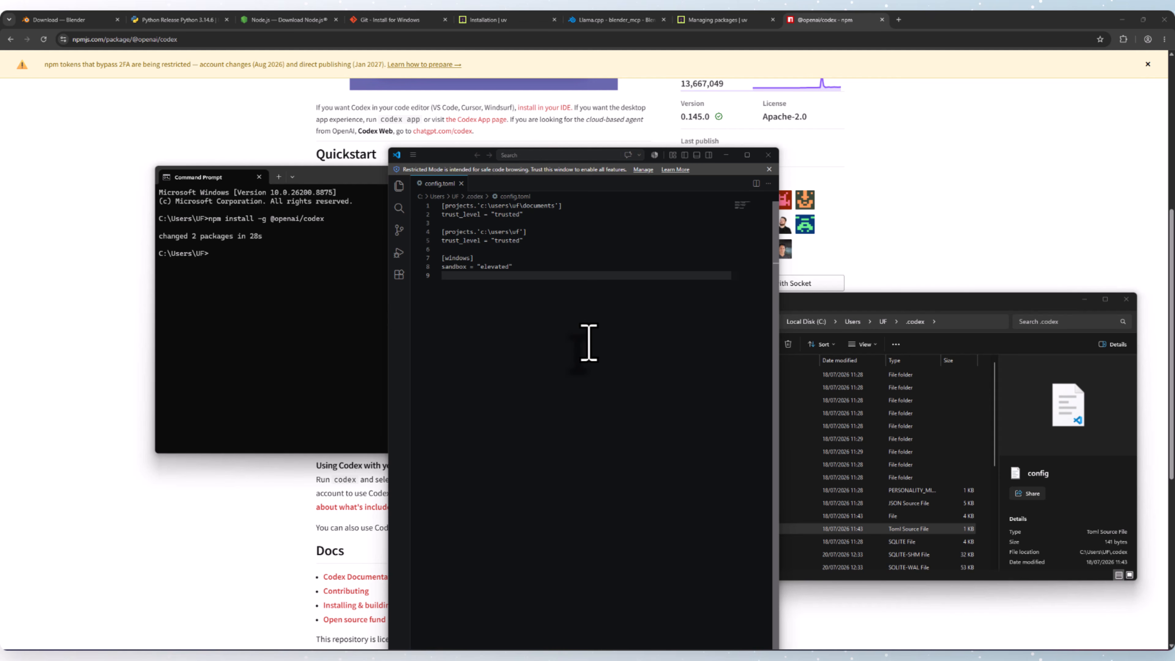
pyautogui.press('Return')
pyautogui.write('[mcp_servers.blender] url = "http://localhost:9191" enabled = true')
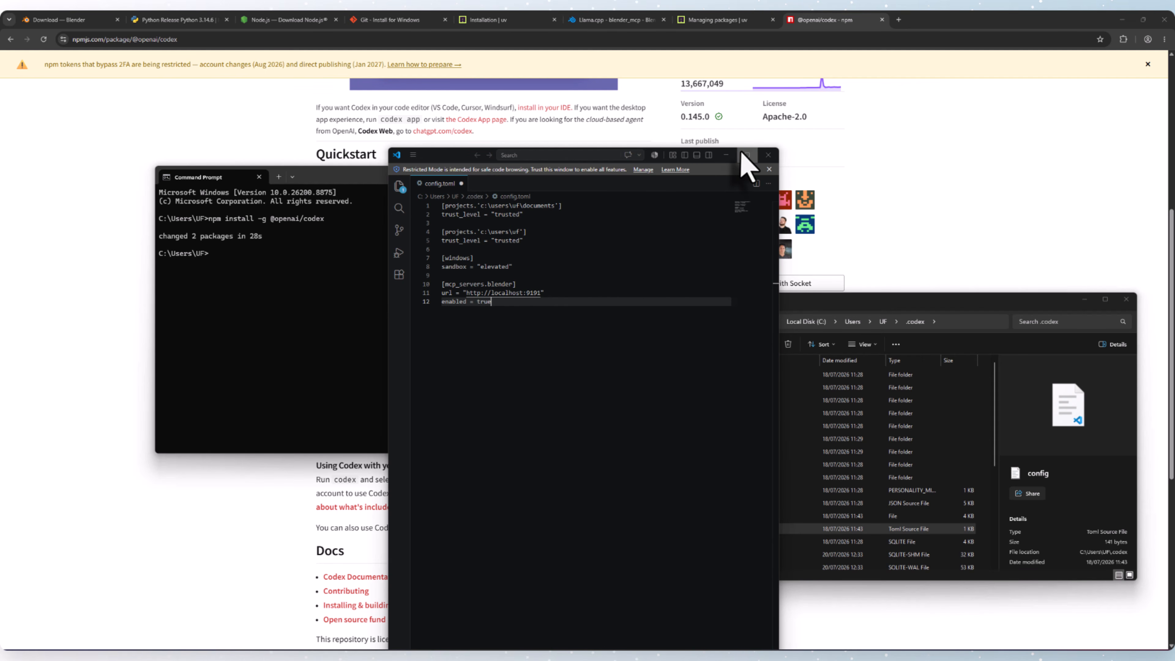
# - Trust the Visual Studio Code window, save config.toml, and close the editor
pyautogui.click(747, 155)
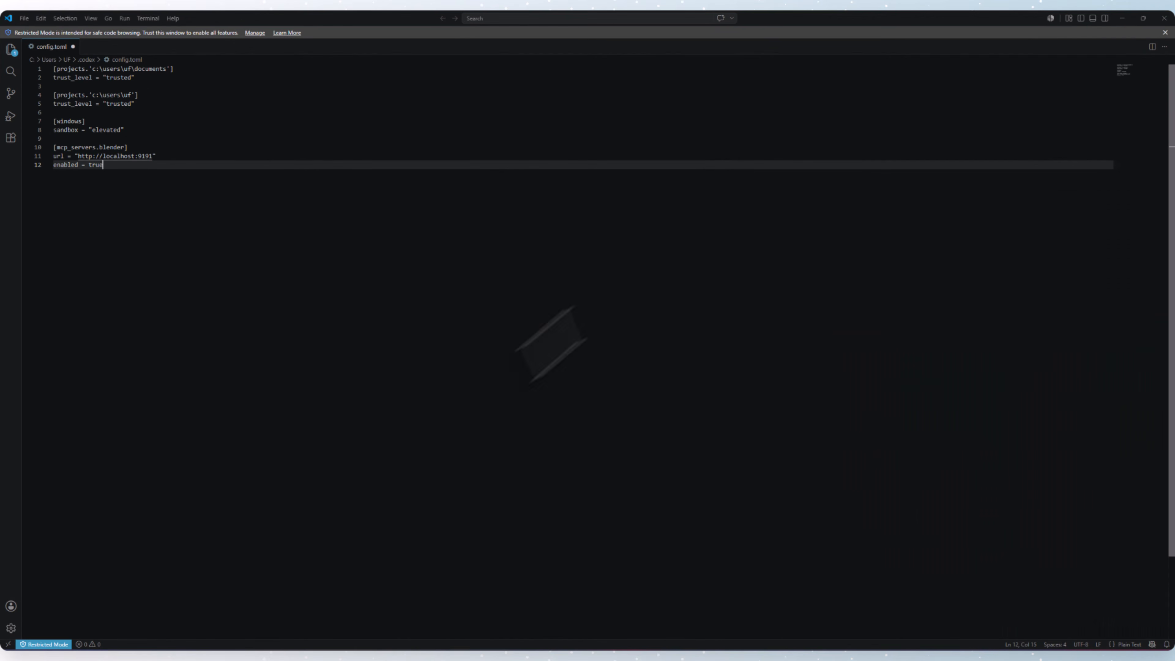
pyautogui.click(41, 644)
pyautogui.click(481, 330)
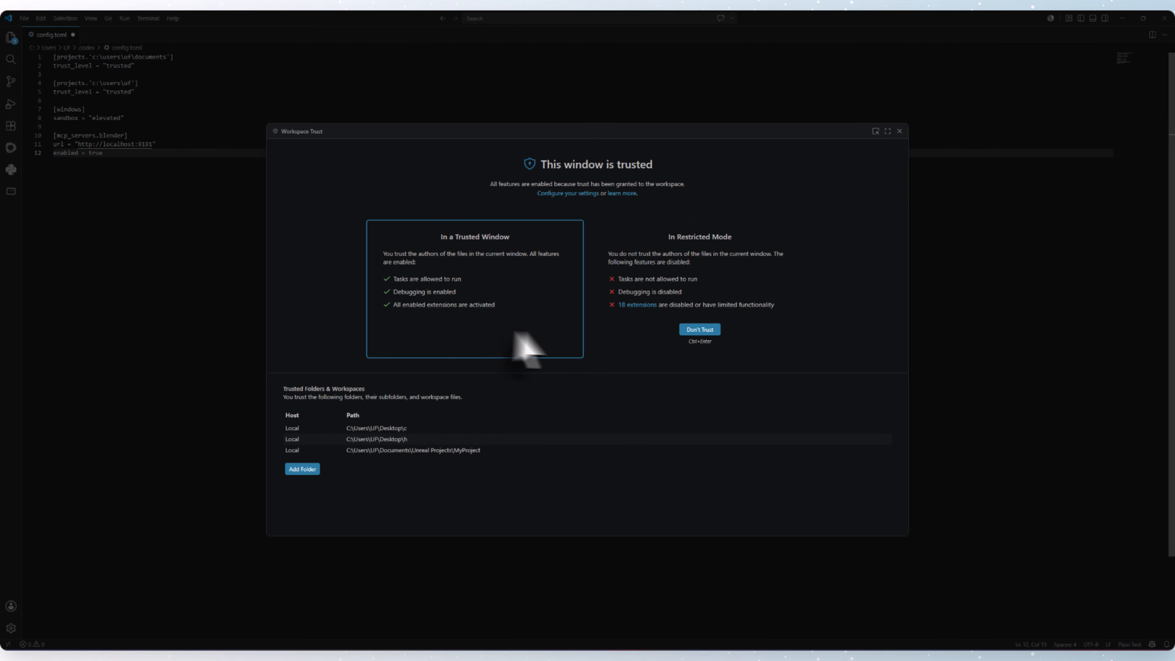
pyautogui.click(899, 132)
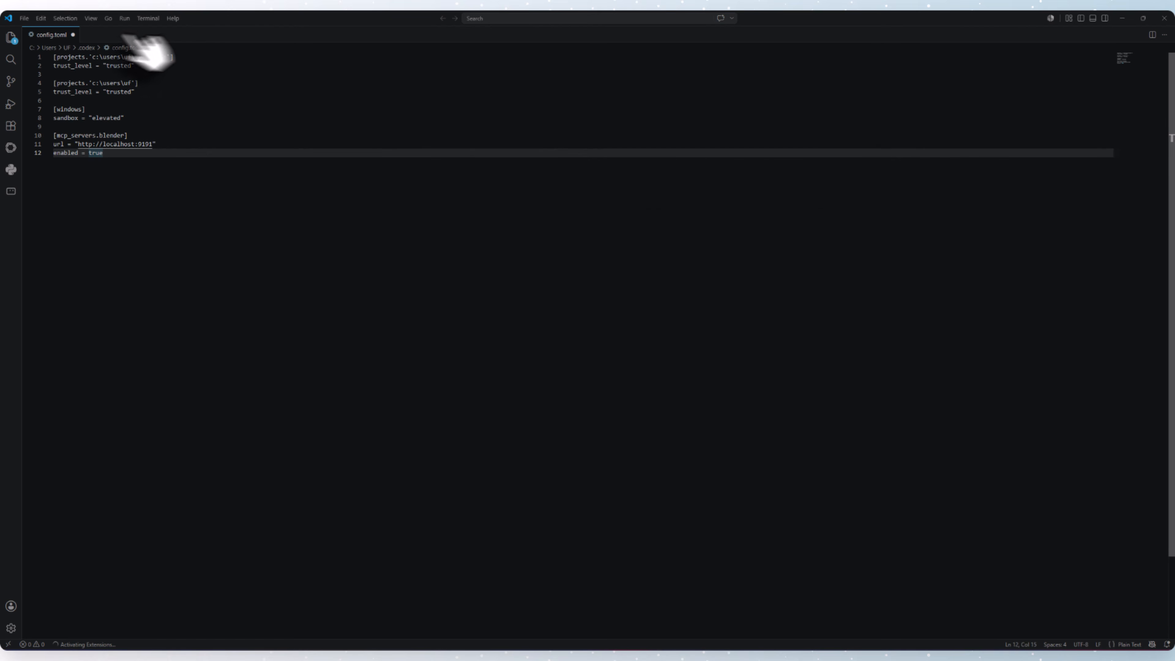
pyautogui.click(24, 18)
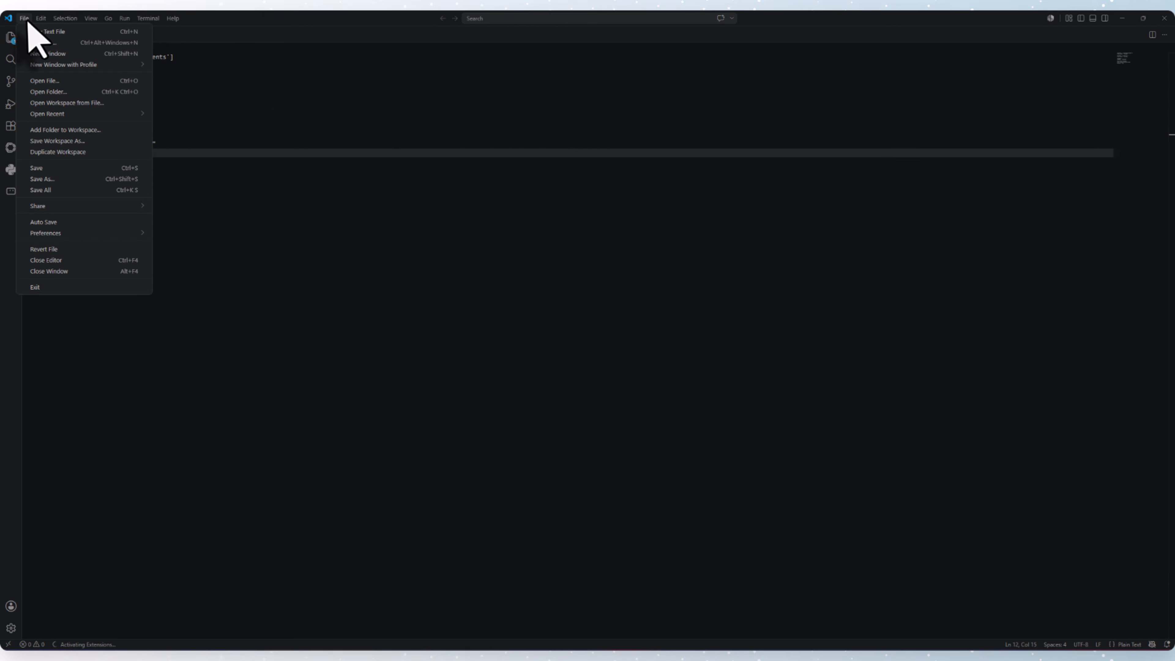
pyautogui.click(62, 190)
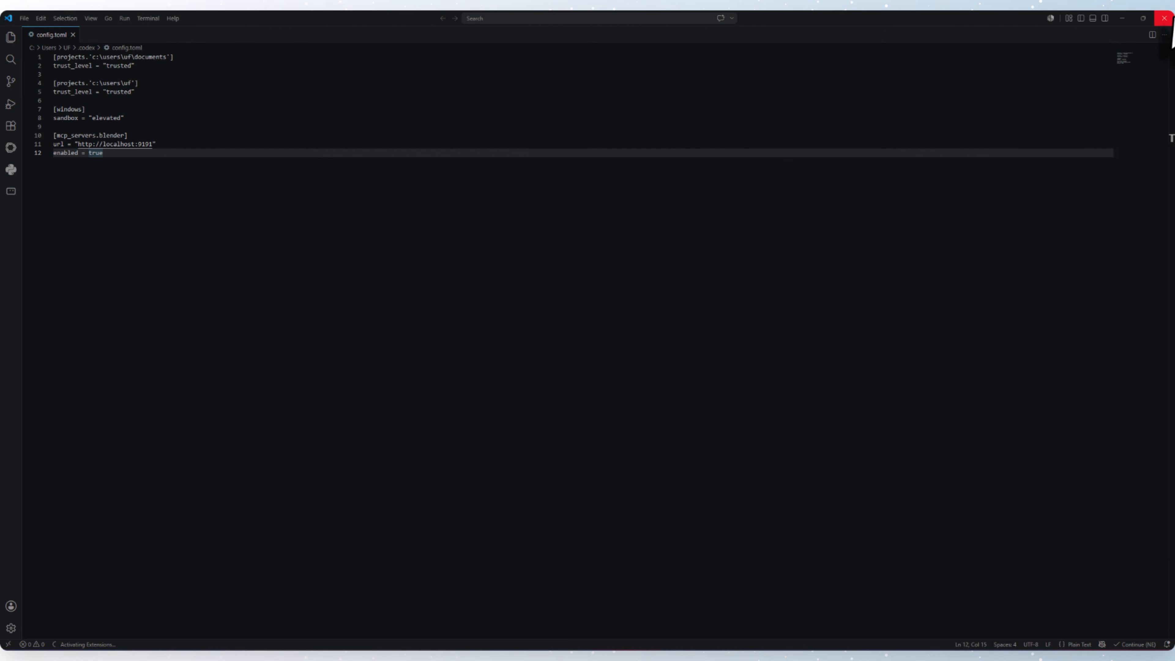
pyautogui.click(1164, 18)
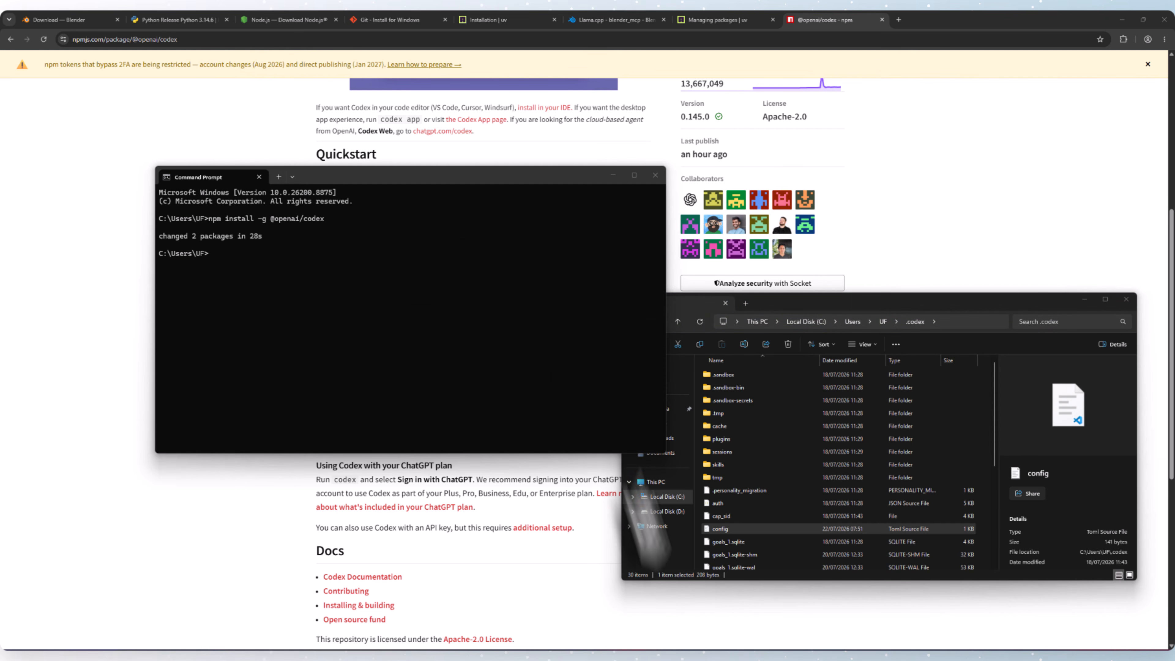
# - Bring Blender to the front and go to C:\blender_mcp\mcp\.venv\Scripts in File Explorer
pyautogui.click(689, 641)
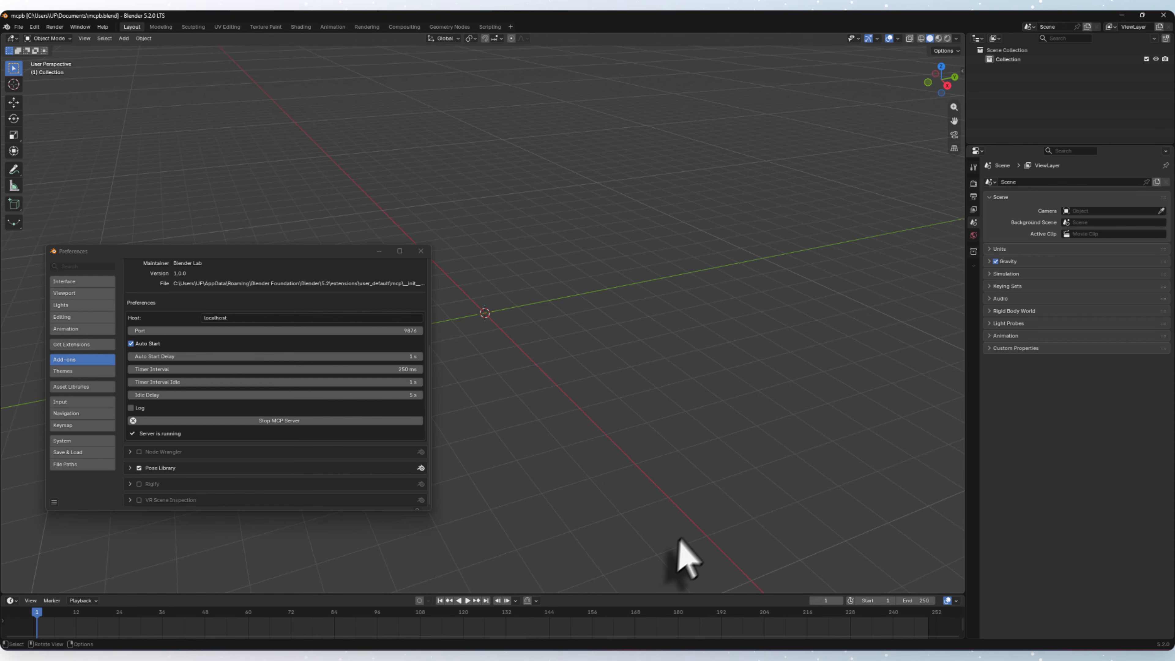
pyautogui.click(610, 651)
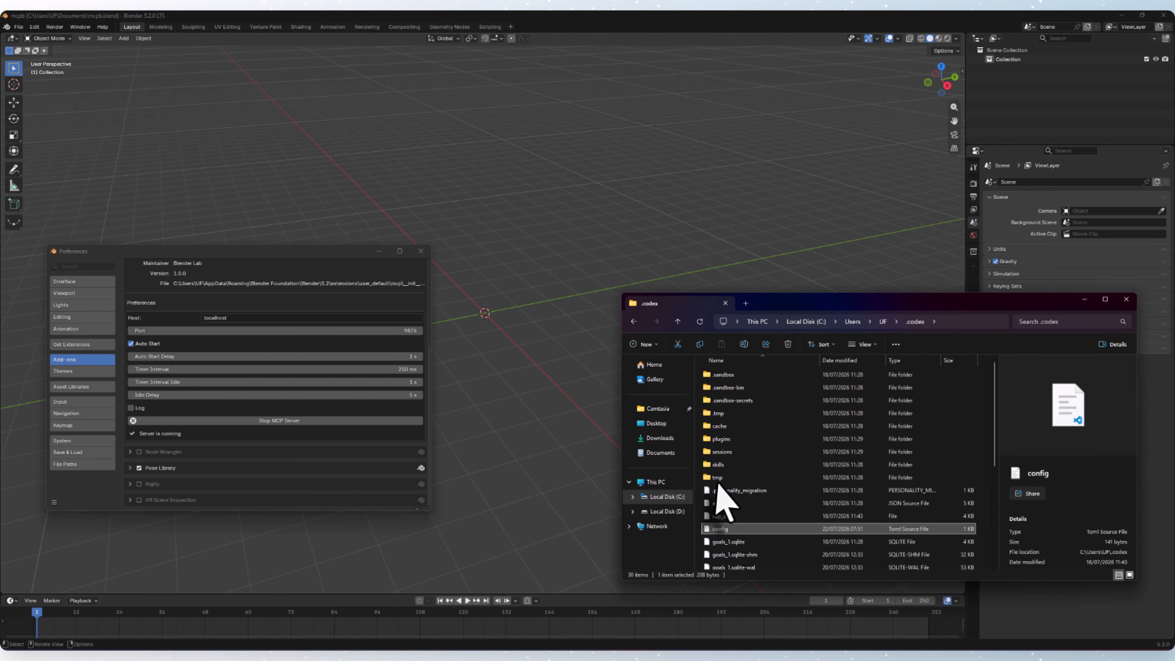
pyautogui.click(681, 497)
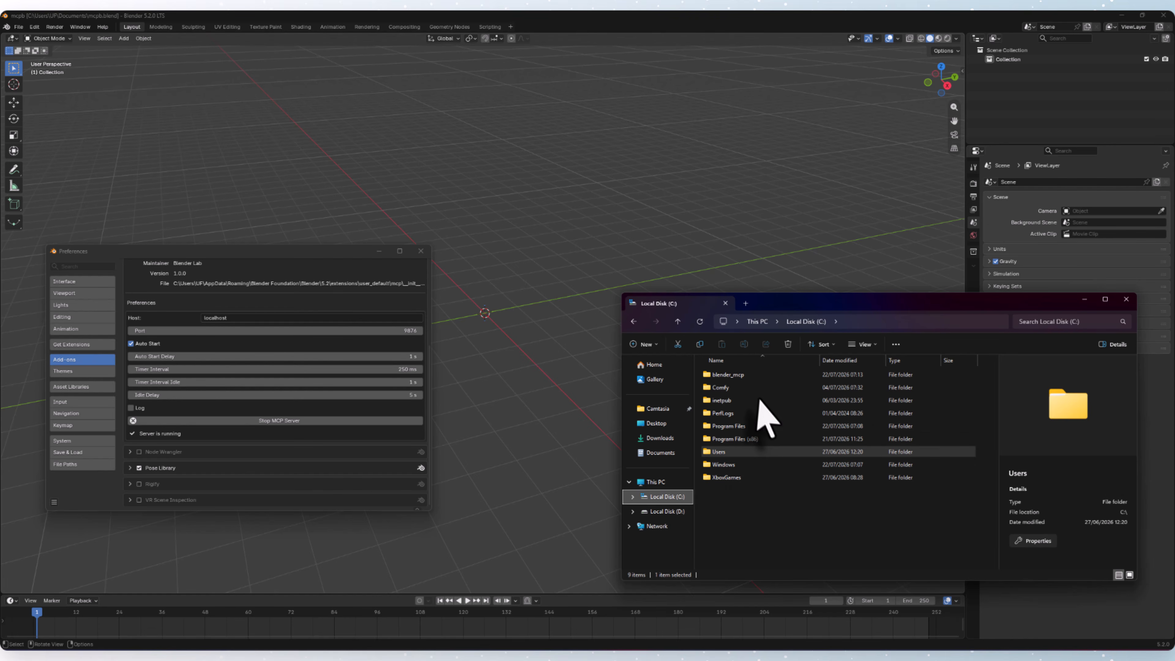
pyautogui.doubleClick(763, 376)
pyautogui.doubleClick(765, 412)
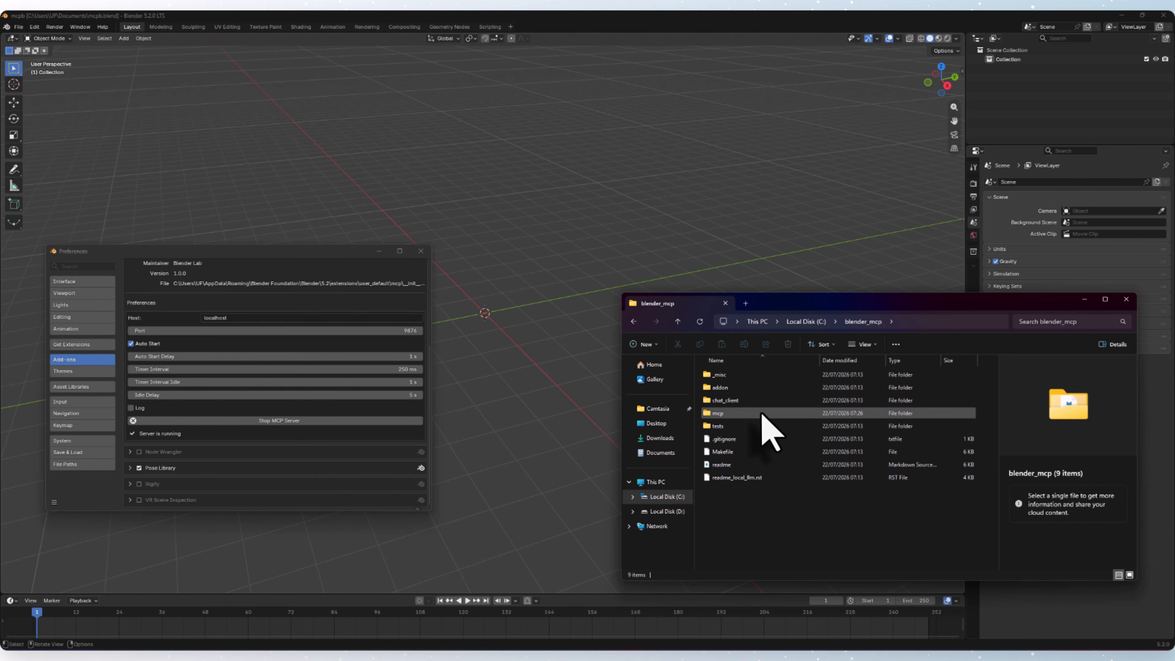
pyautogui.doubleClick(779, 376)
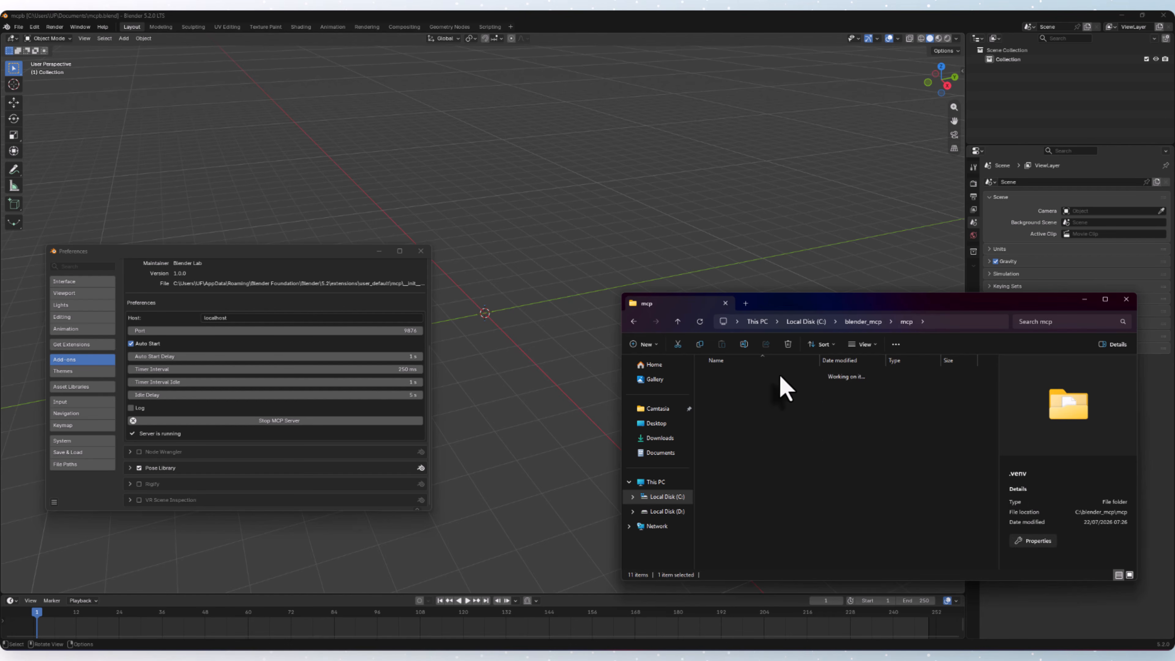
pyautogui.doubleClick(769, 400)
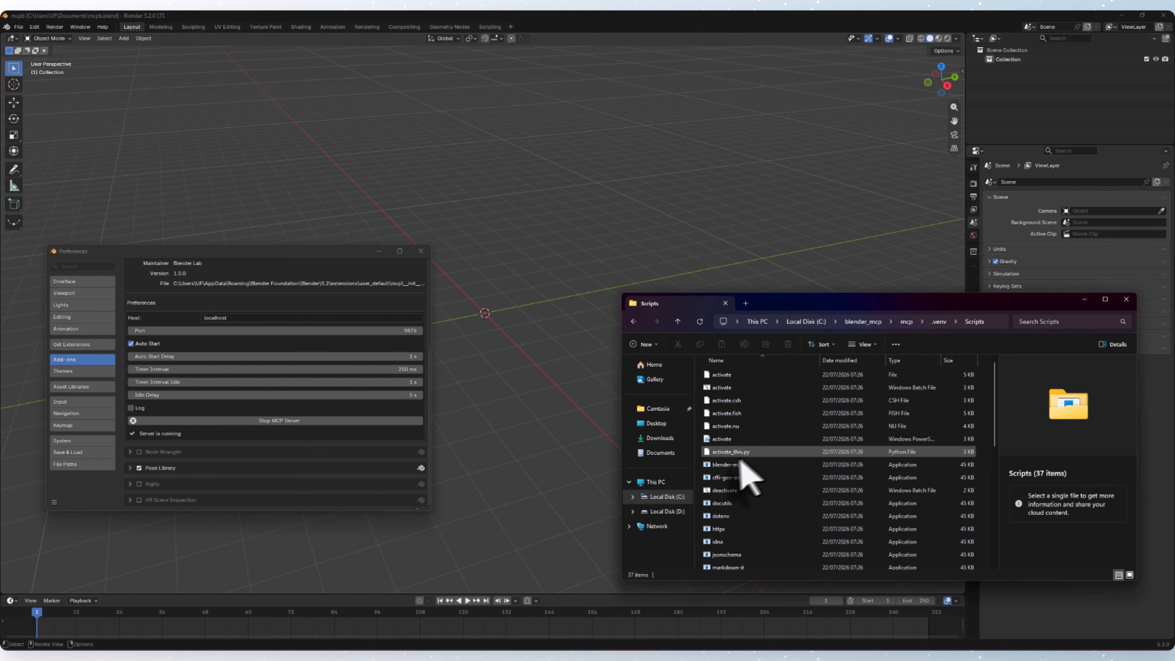
# - Open a command prompt in the Scripts folder, run codex, and trust the directory's contents
pyautogui.click(1000, 322)
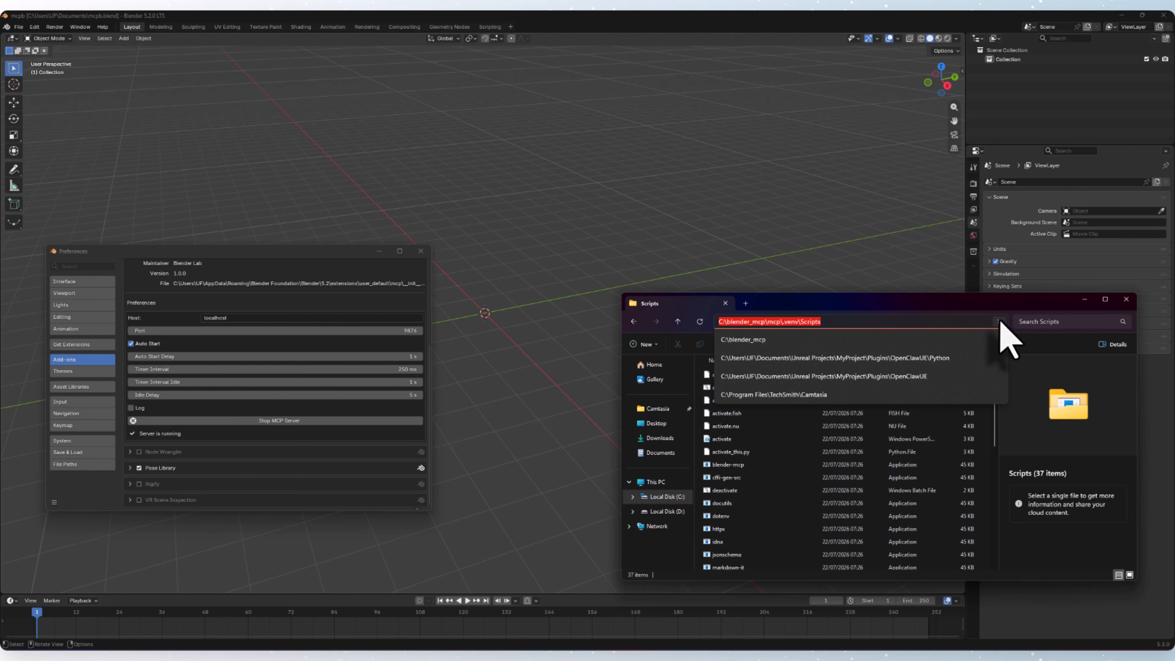
pyautogui.write('cmd')
pyautogui.press('Return')
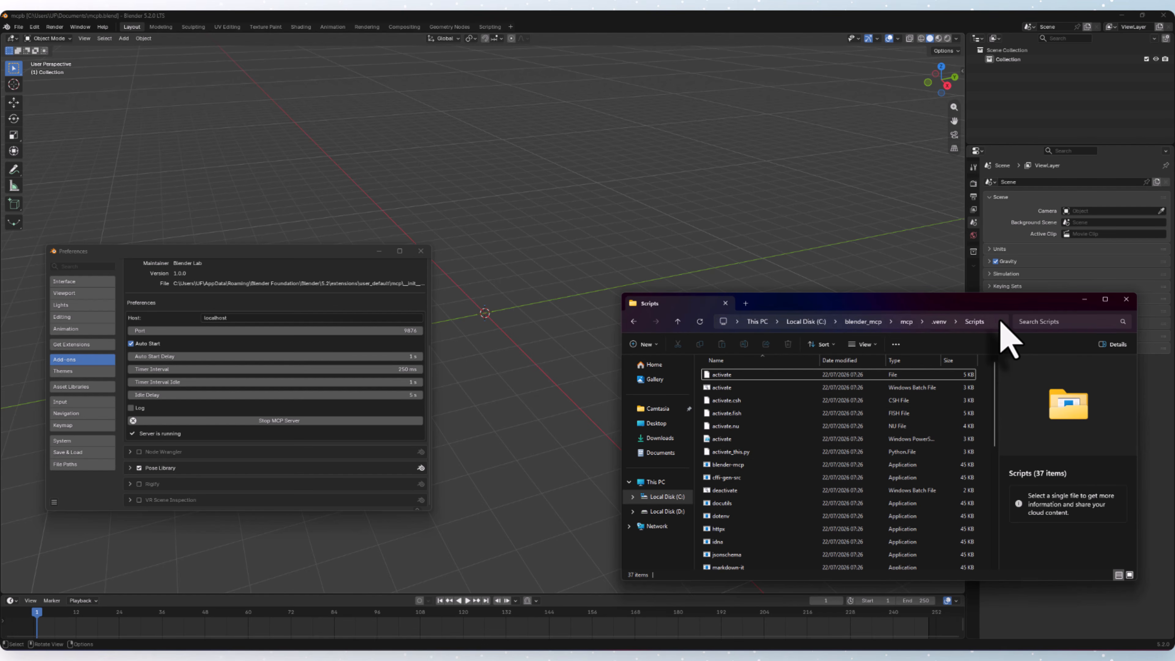
pyautogui.write('are')
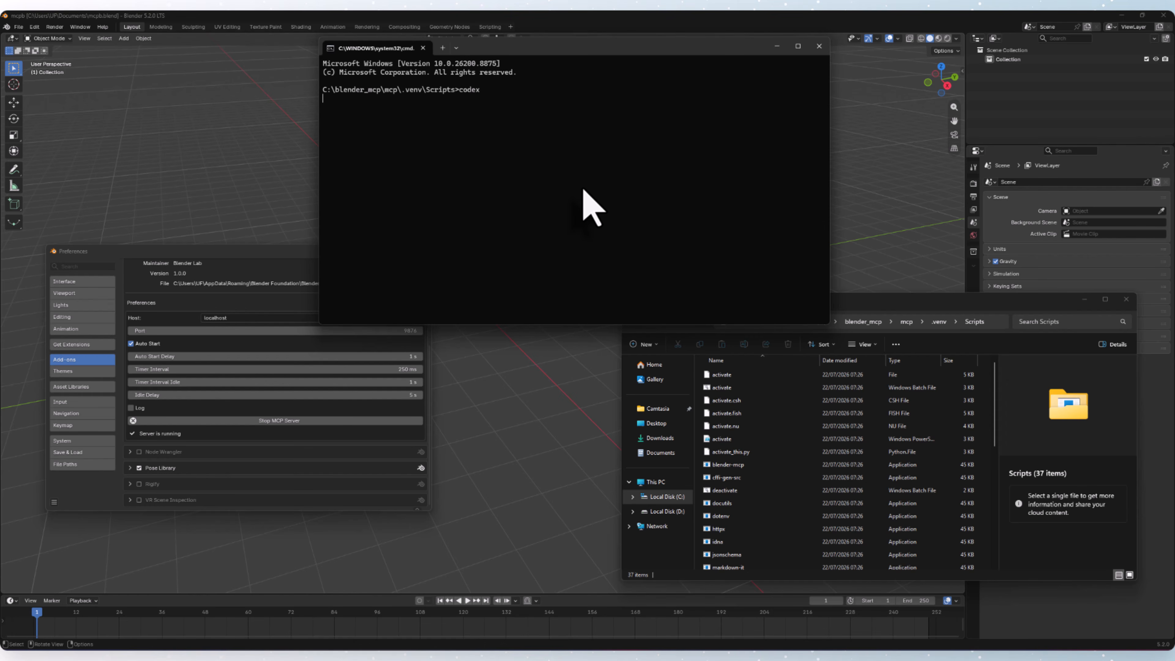
pyautogui.press('Return')
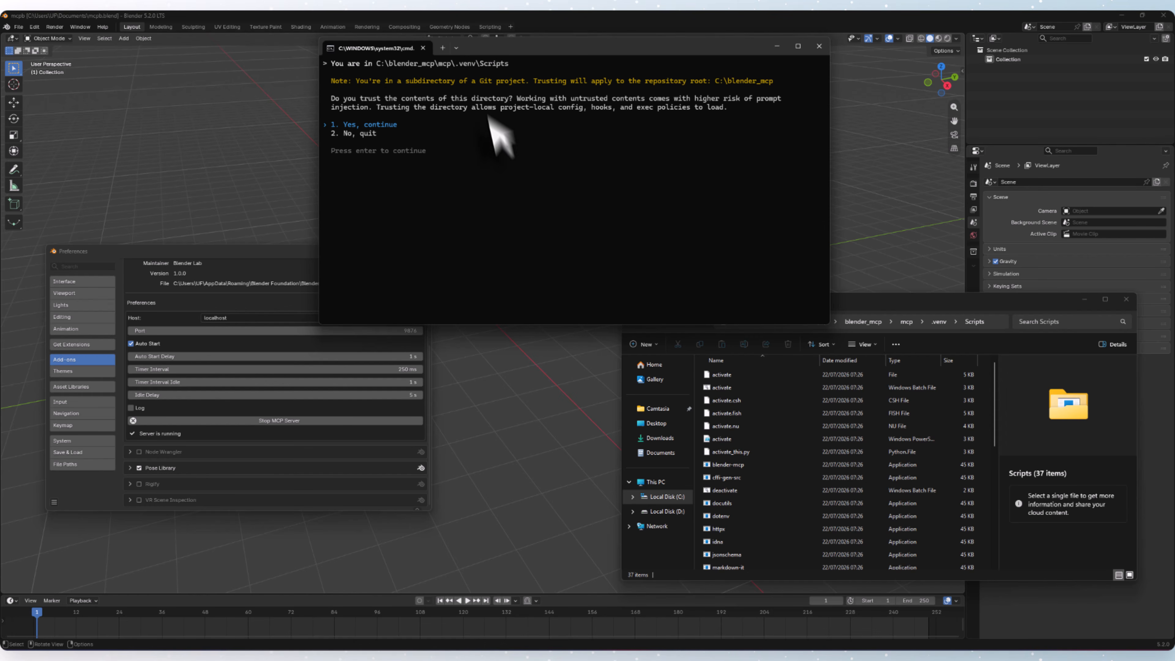
pyautogui.click(177, 122)
pyautogui.click(372, 188)
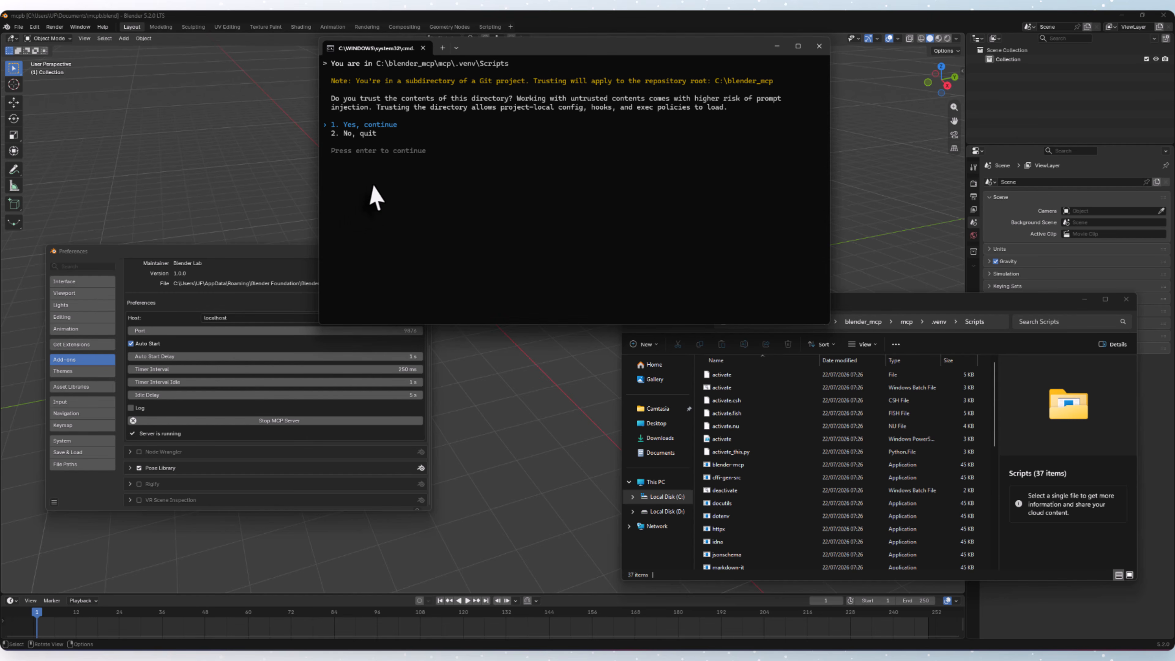
pyautogui.press('Return')
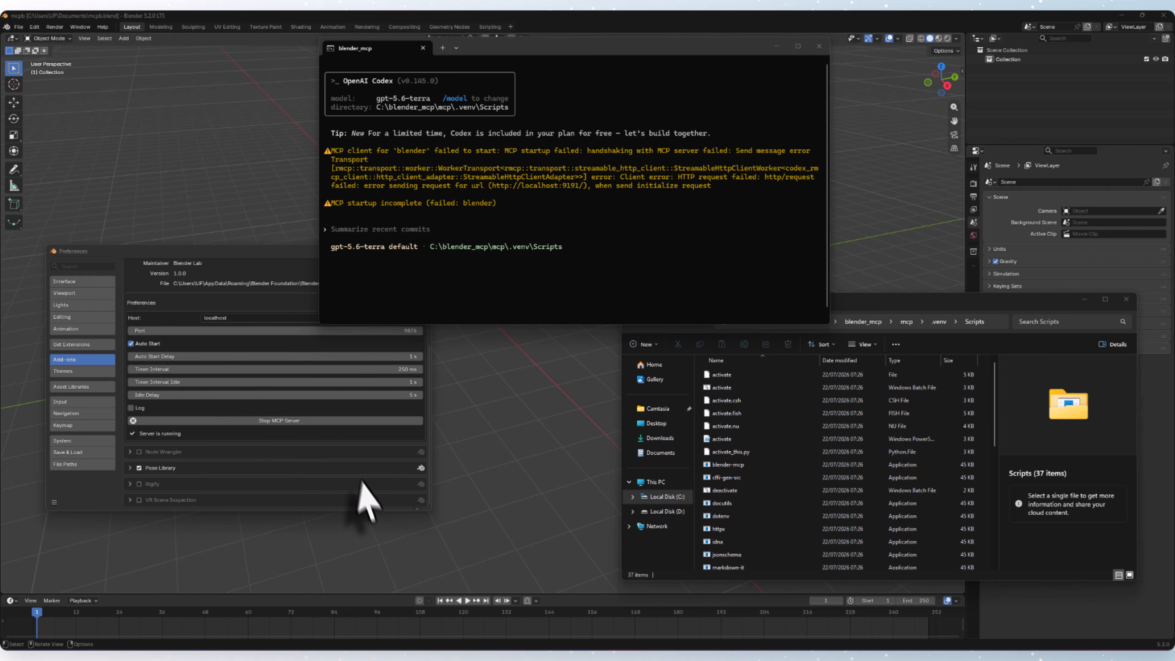
# - Start the MCP server in Windows PowerShell with uv --directory C:\blender_mcp\mcp run blender-mcp --transport http --port 9191
pyautogui.click(487, 654)
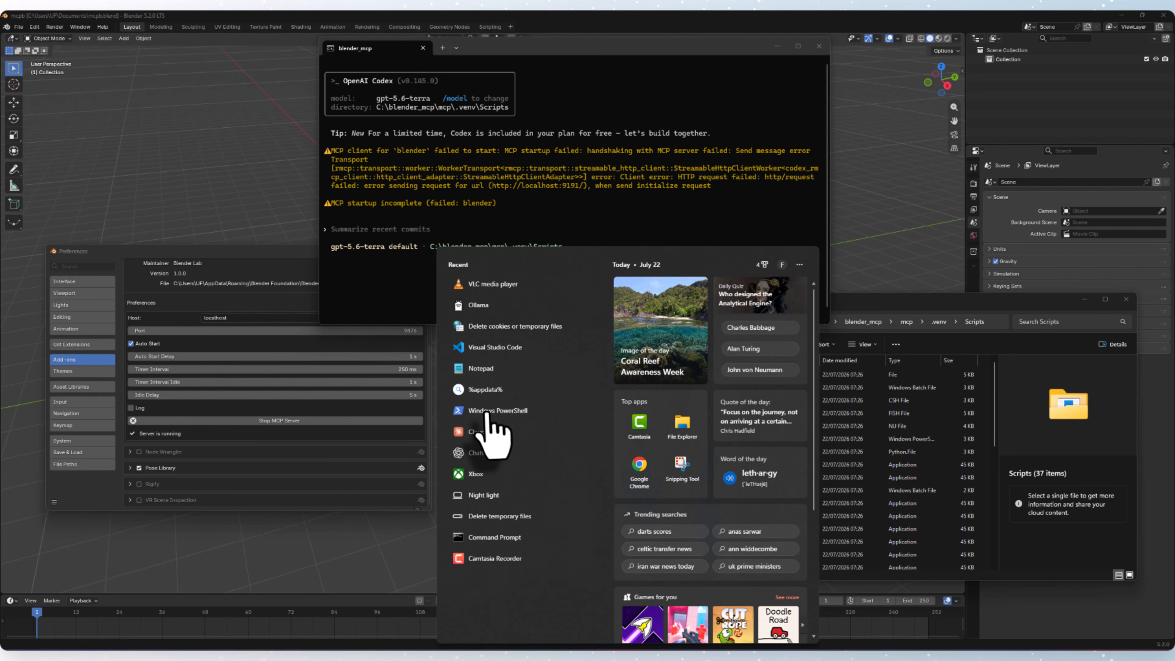
pyautogui.click(486, 412)
pyautogui.write('uv --directory C:\\blender_mcp\\mcp run blender-mcp --transport http --port 9191')
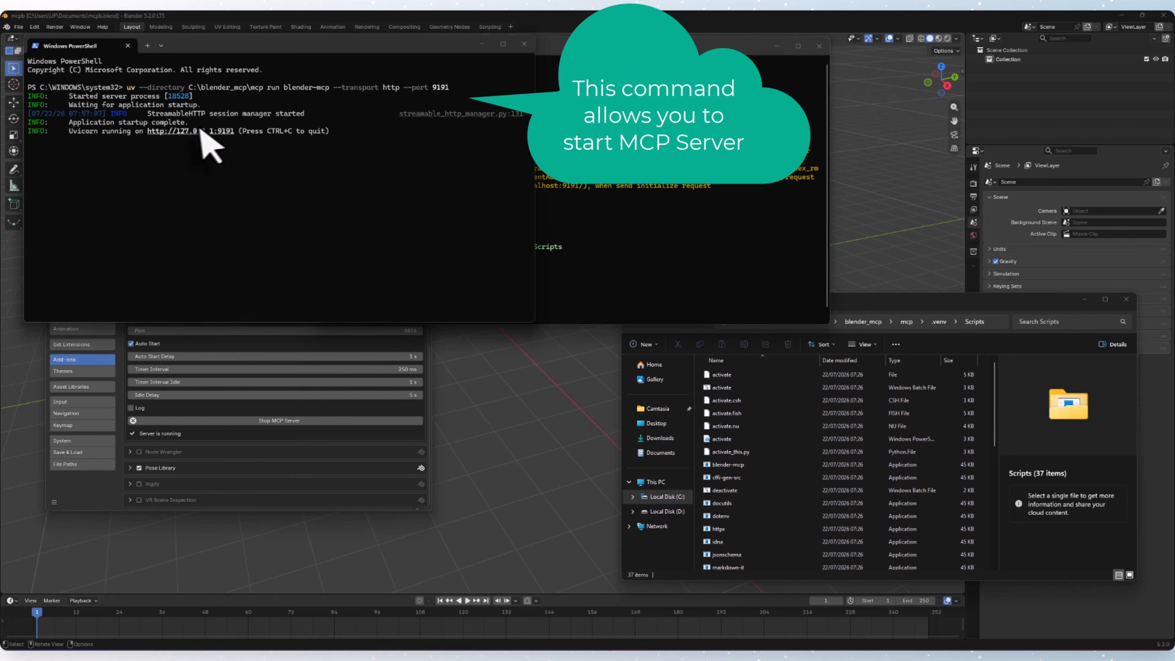
# - Close the current Codex session and run codex again in a new command prompt from the Scripts folder
pyautogui.click(593, 268)
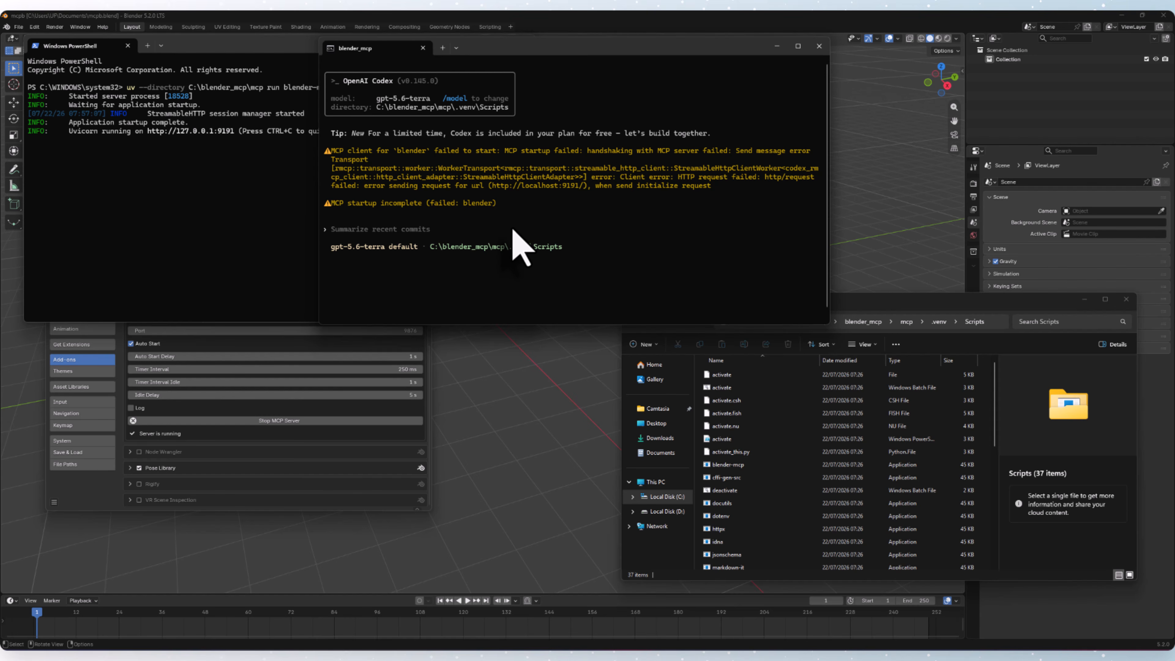
pyautogui.write('test the')
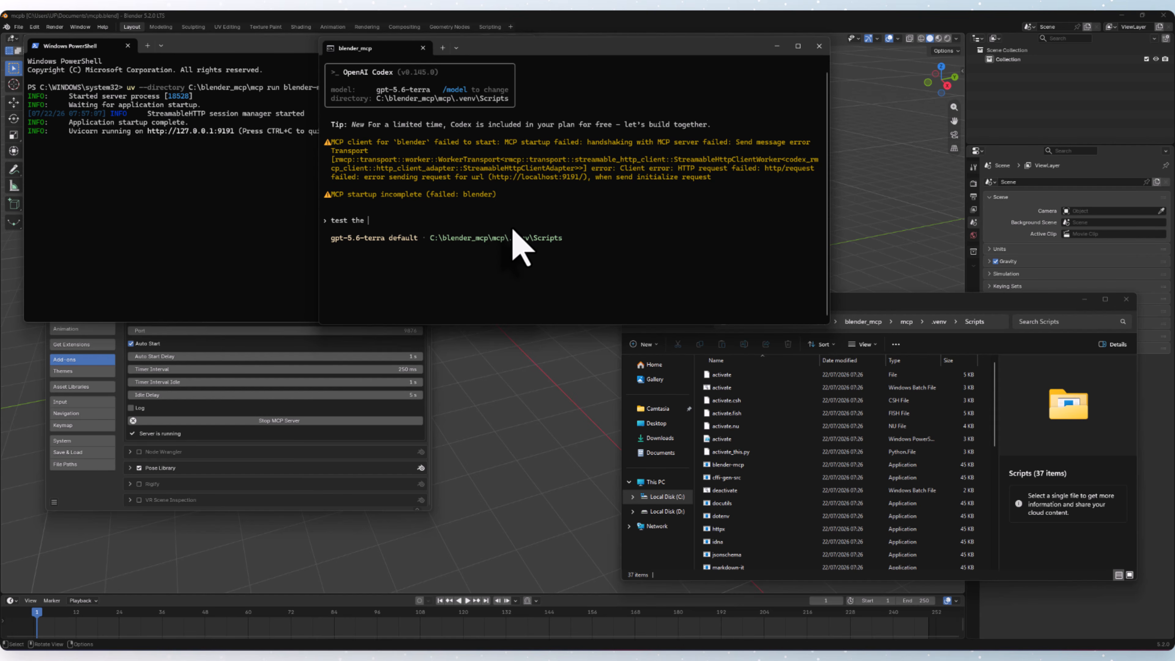
pyautogui.click(819, 46)
pyautogui.click(983, 321)
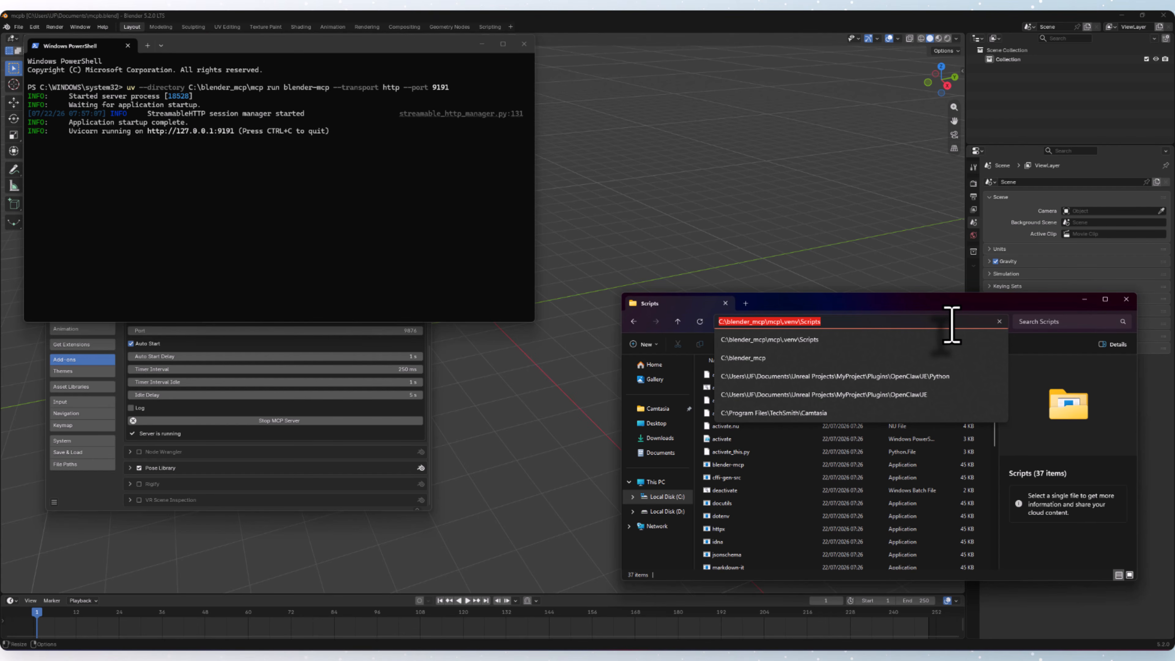
pyautogui.write('cmd')
pyautogui.press('Return')
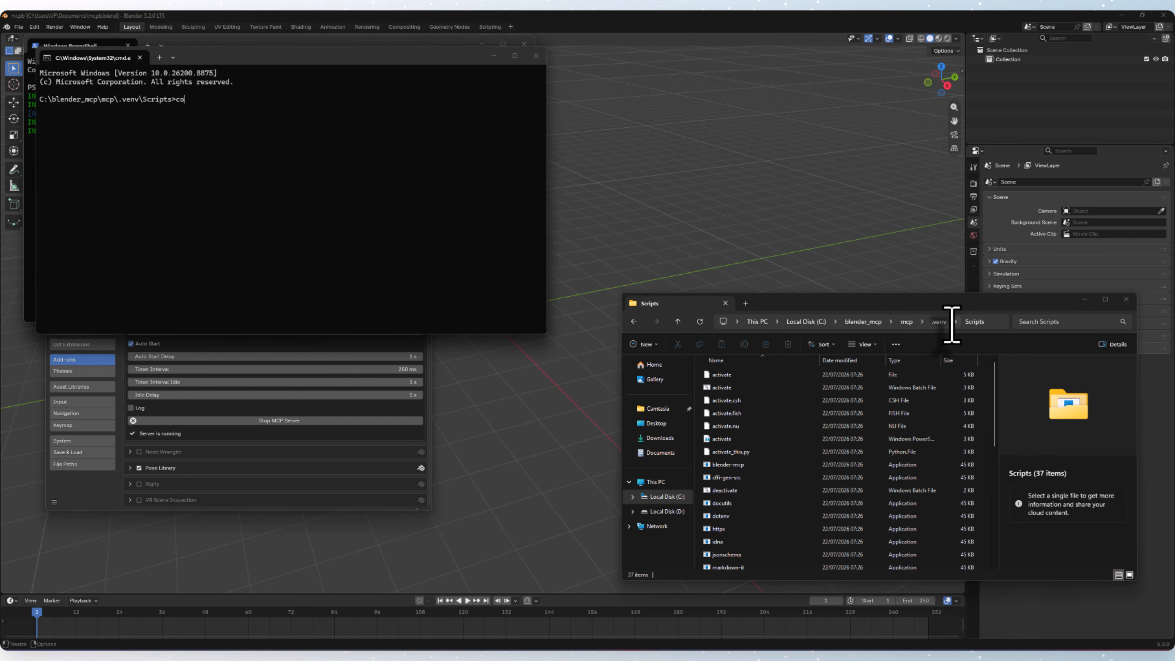
pyautogui.write('codex')
pyautogui.press('Return')
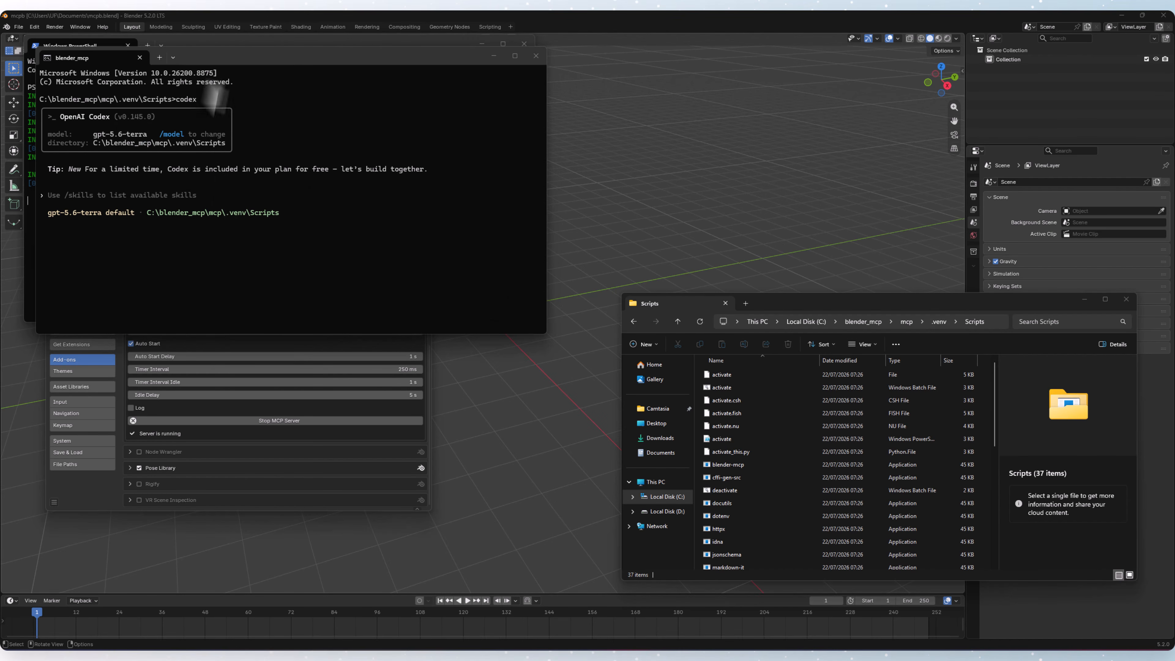
# - Move the Codex window clear of the PowerShell window and submit the prompt "add red cube in the scene"
pyautogui.moveTo(218, 57); pyautogui.dragTo(655, 138)
pyautogui.write('add red cube in the scene')
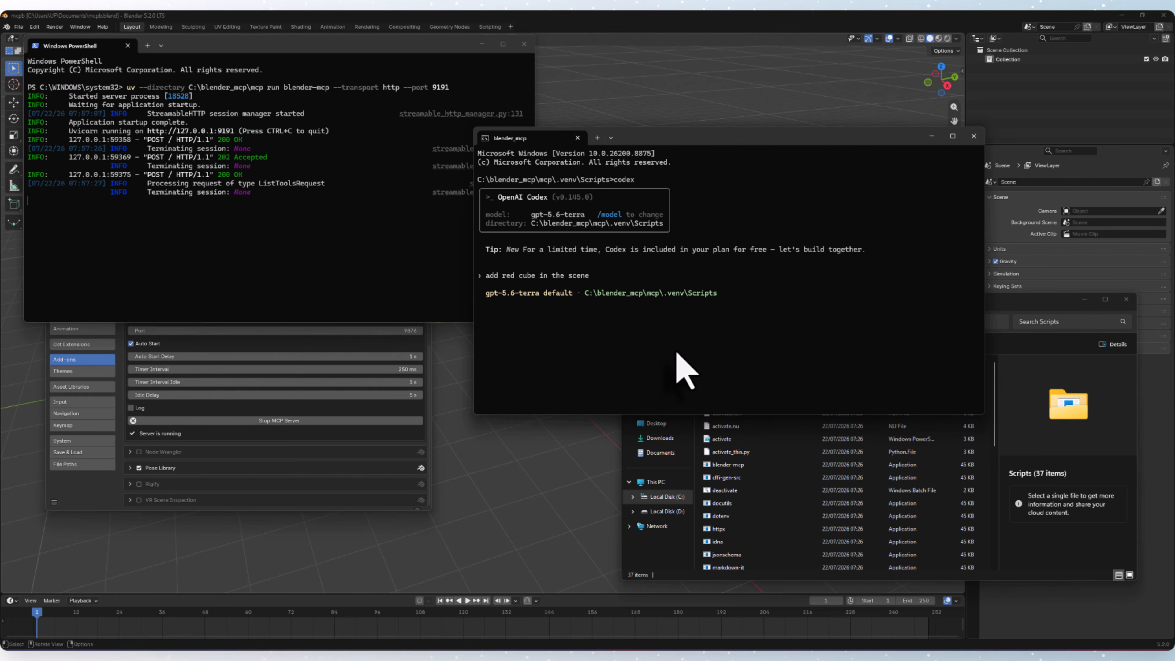
pyautogui.press('Return')
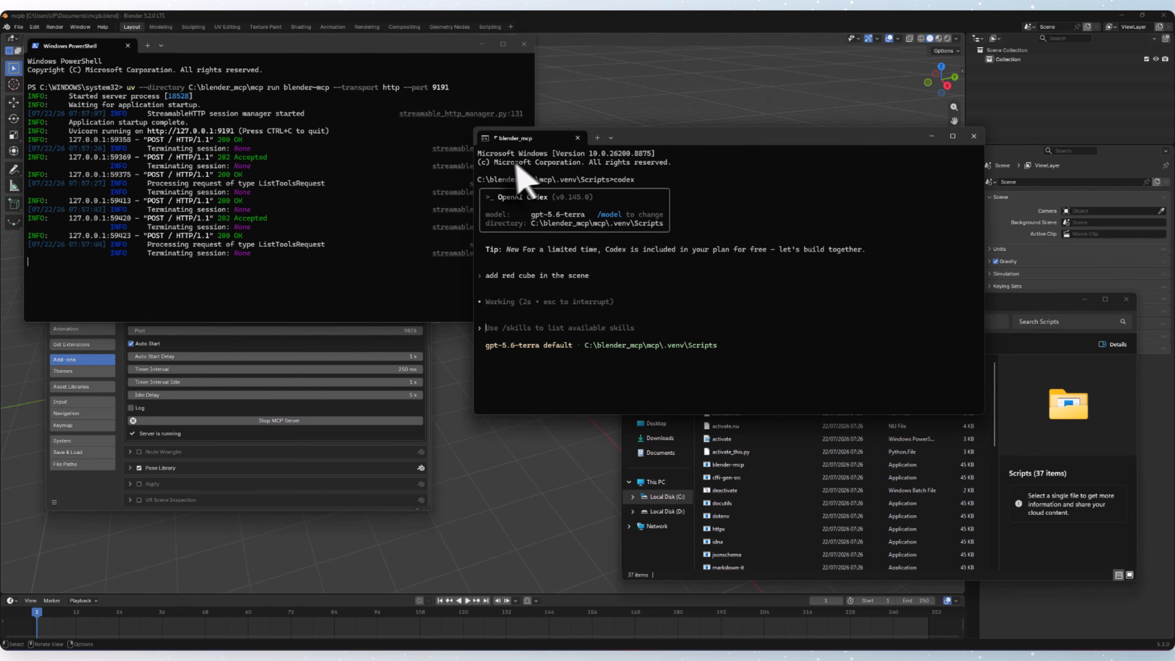
# - Minimize the PowerShell and Blender Preferences windows, and place the Codex window beside the centre of Blender's viewport
pyautogui.click(482, 44)
pyautogui.click(382, 260)
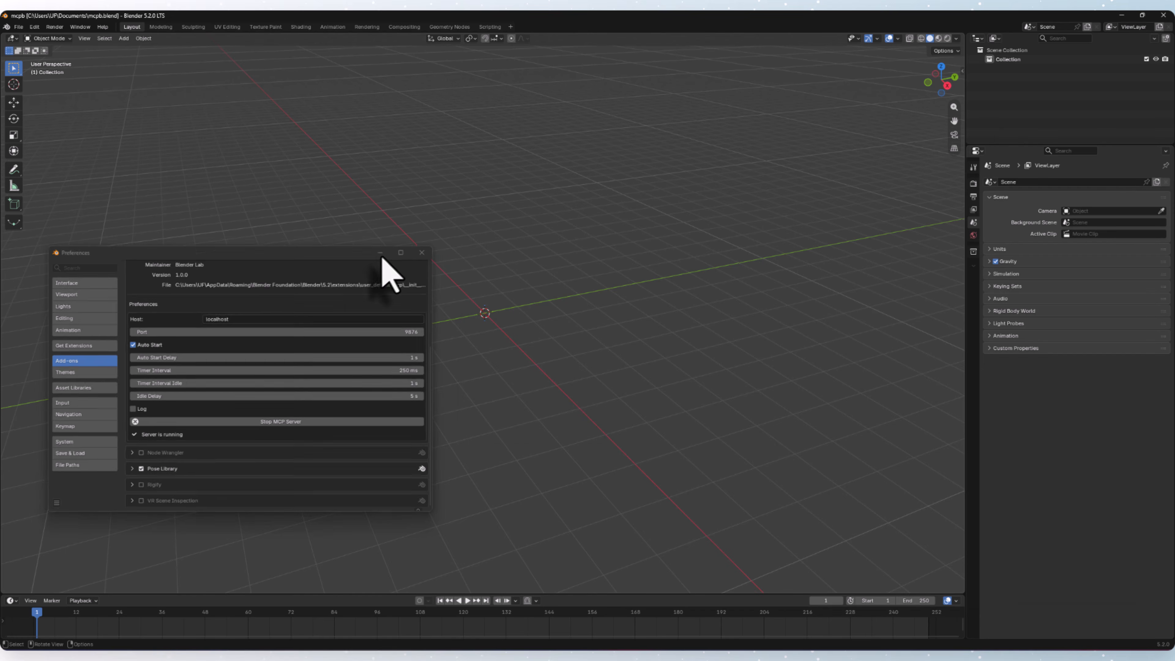
pyautogui.click(381, 254)
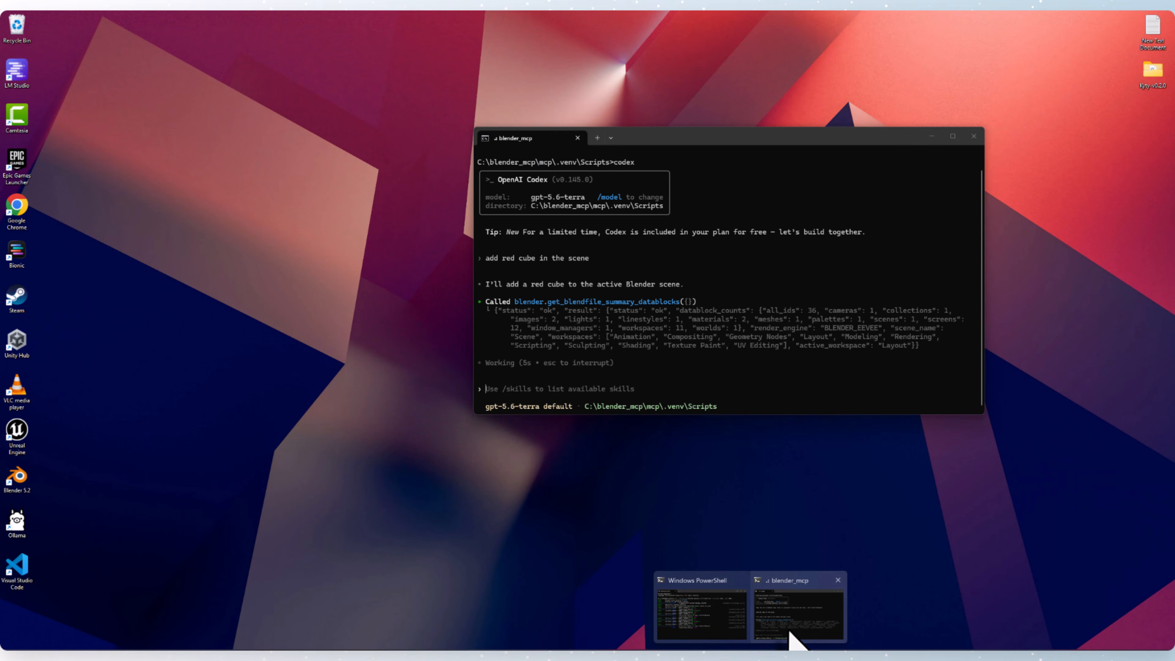
pyautogui.click(789, 638)
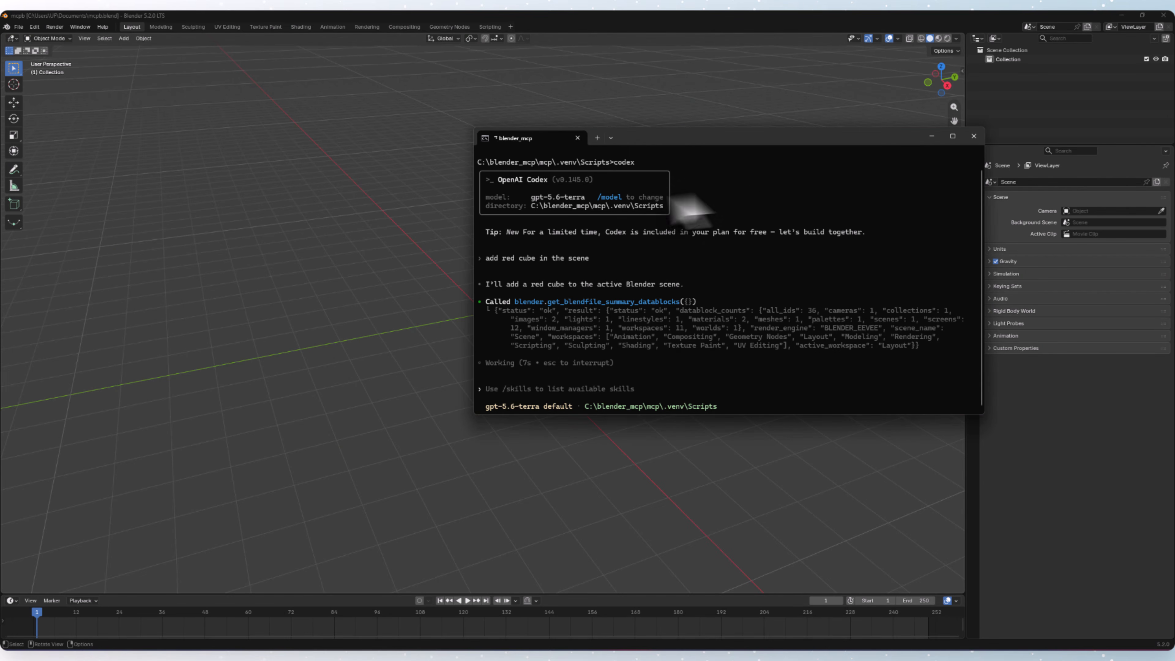
pyautogui.moveTo(655, 143); pyautogui.dragTo(851, 224)
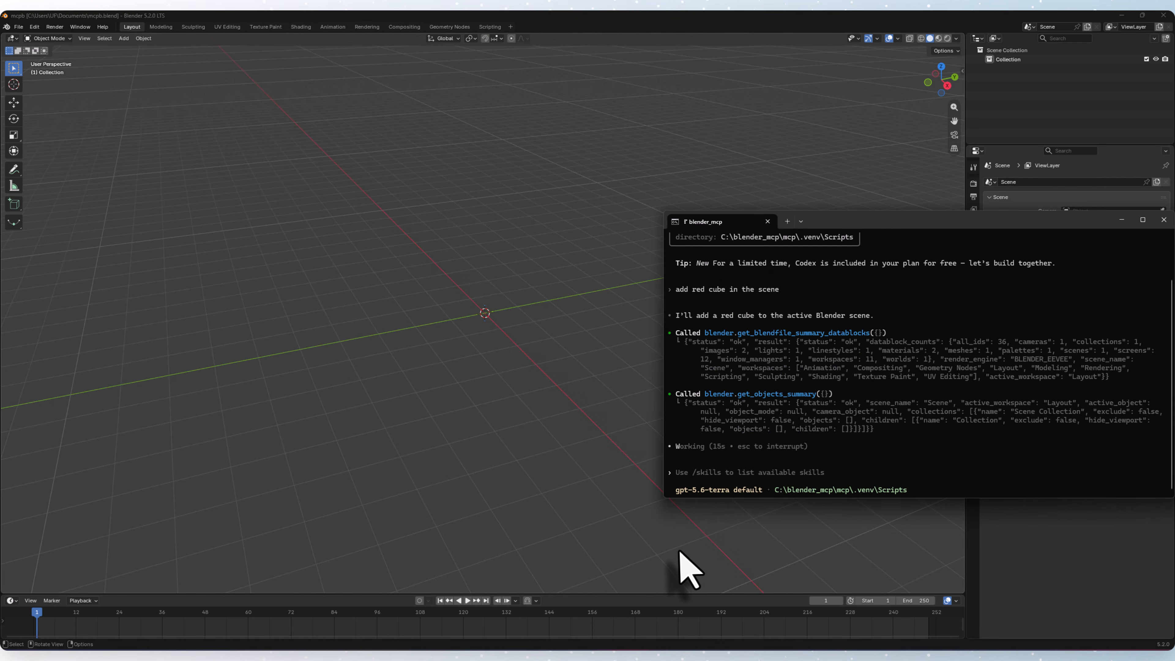
# - Always allow the blender MCP server to run execute_blender_code, and reposition the Codex window beside the red cube
pyautogui.press('Down')
pyautogui.press('Down')
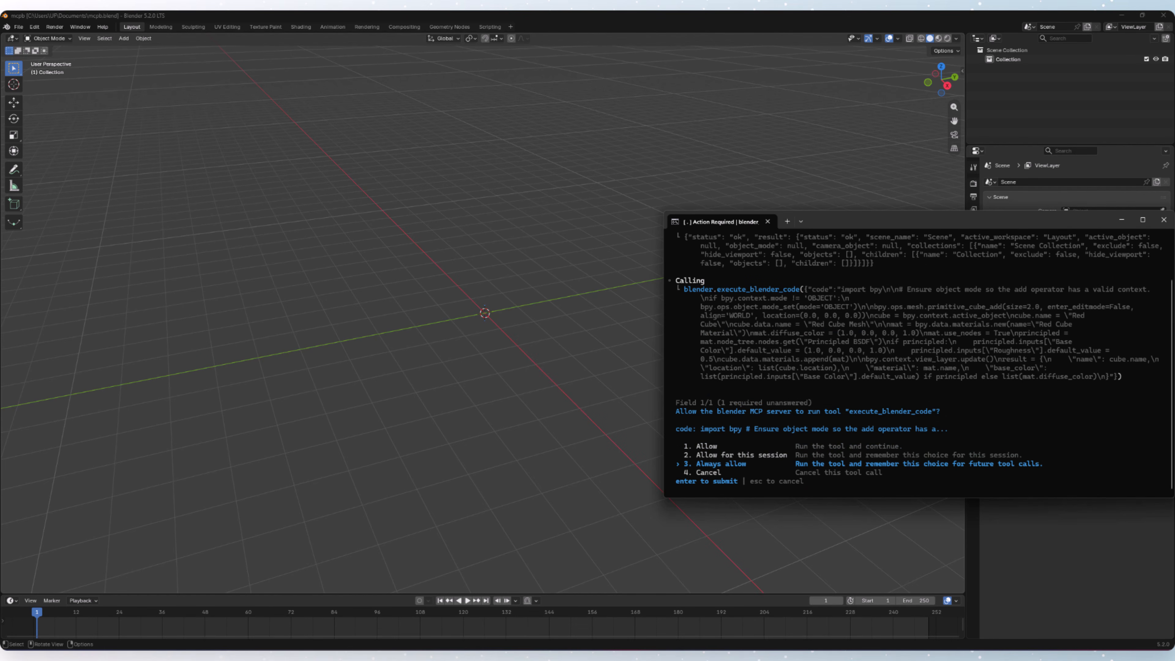
pyautogui.press('Return')
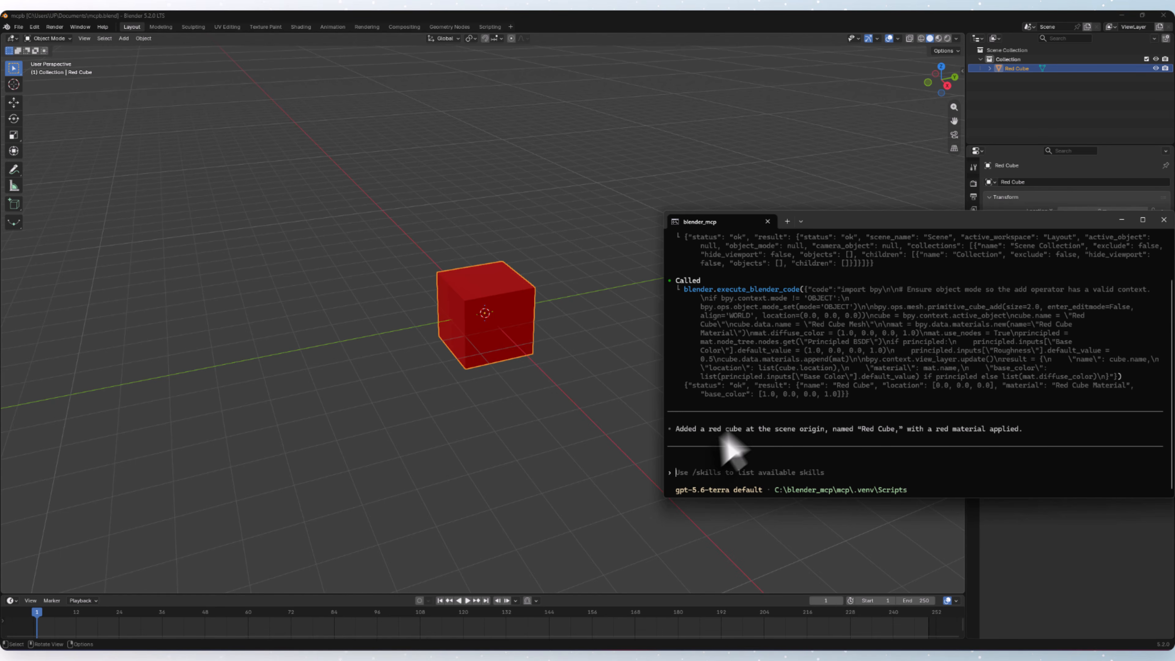
pyautogui.moveTo(878, 223); pyautogui.dragTo(808, 214)
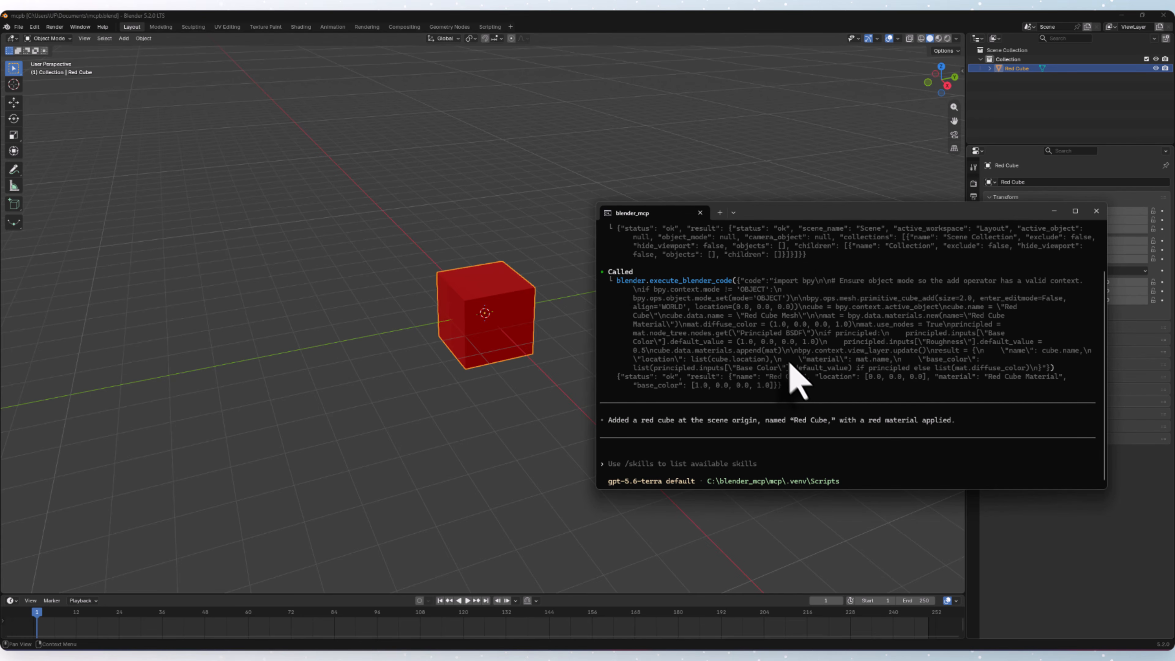